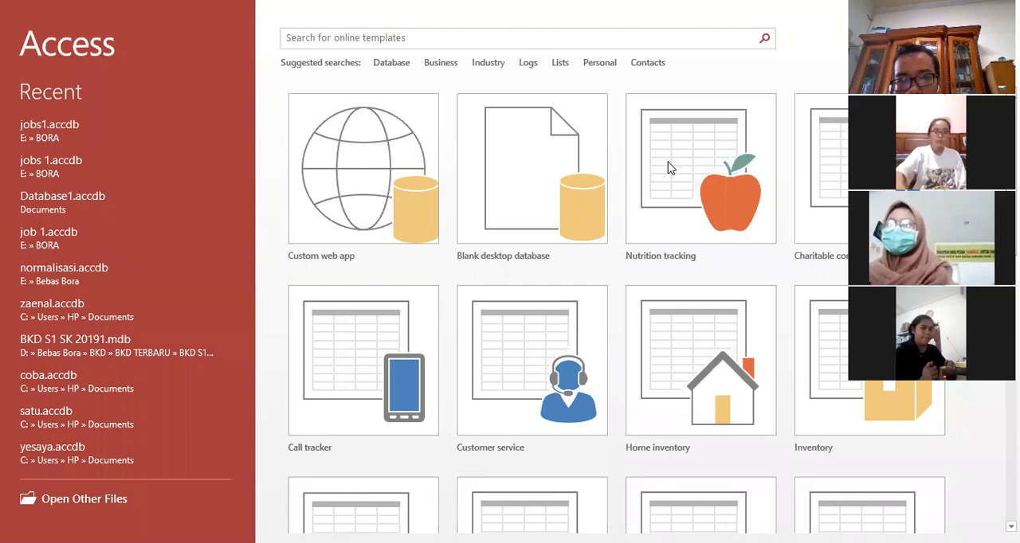
# Step: Start a blank desktop database named job2.accdb and open the browser for its storage location
pyautogui.click(537, 189)
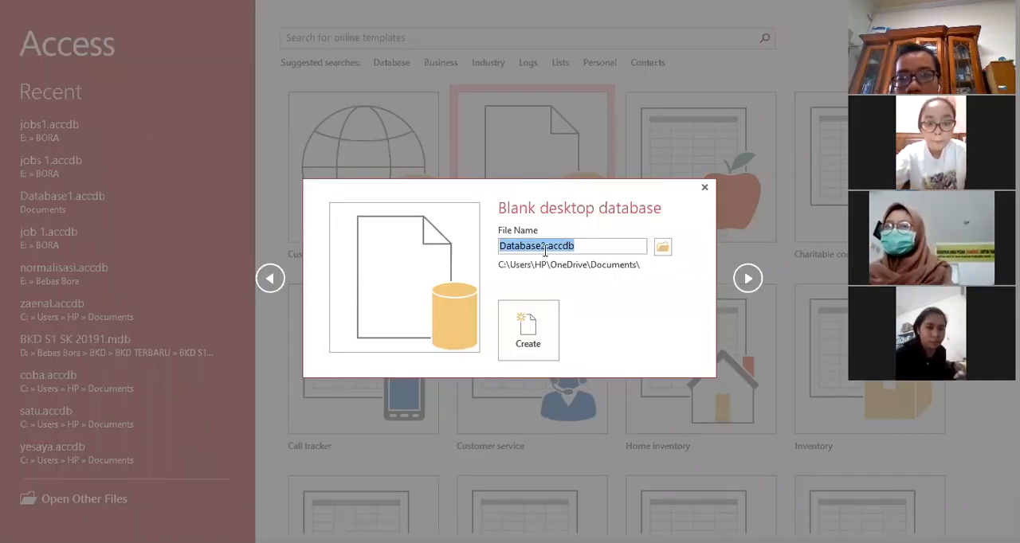
pyautogui.moveTo(546, 247); pyautogui.dragTo(474, 245)
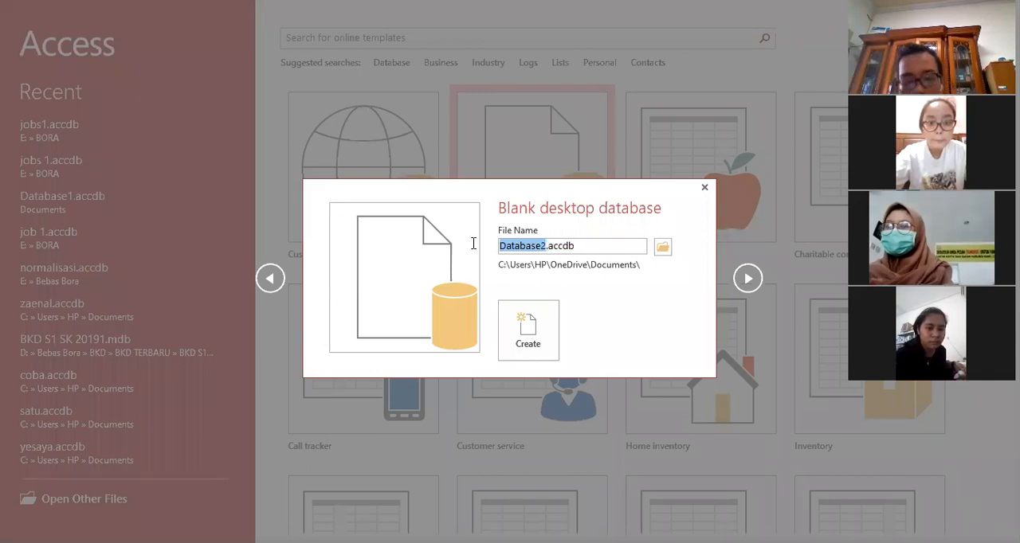
pyautogui.press('BackSpace')
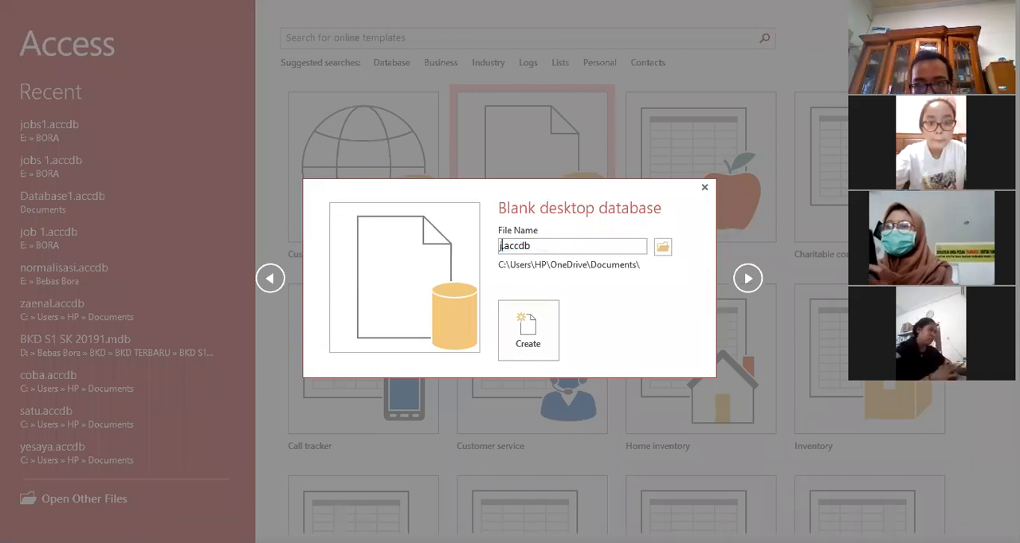
pyautogui.write('job2')
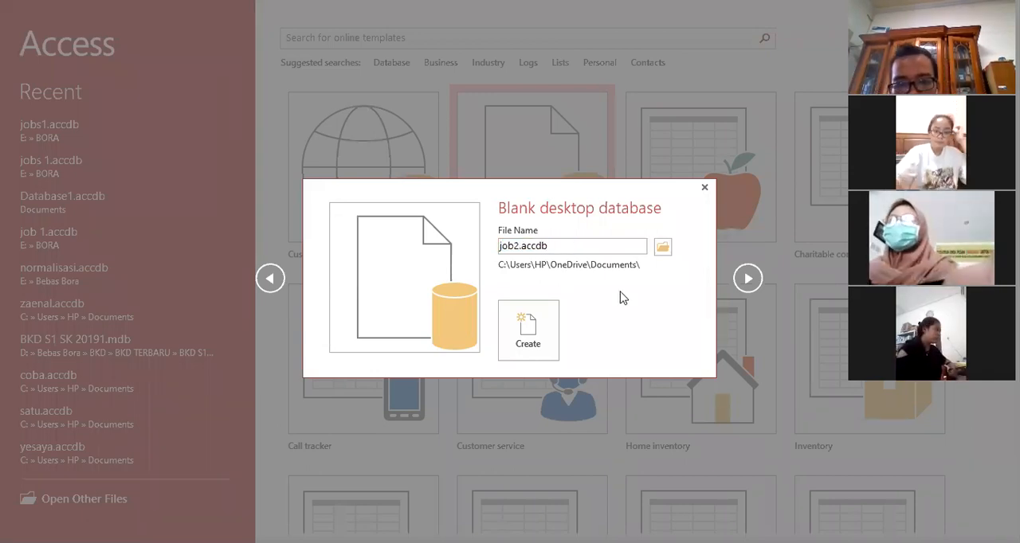
pyautogui.click(663, 248)
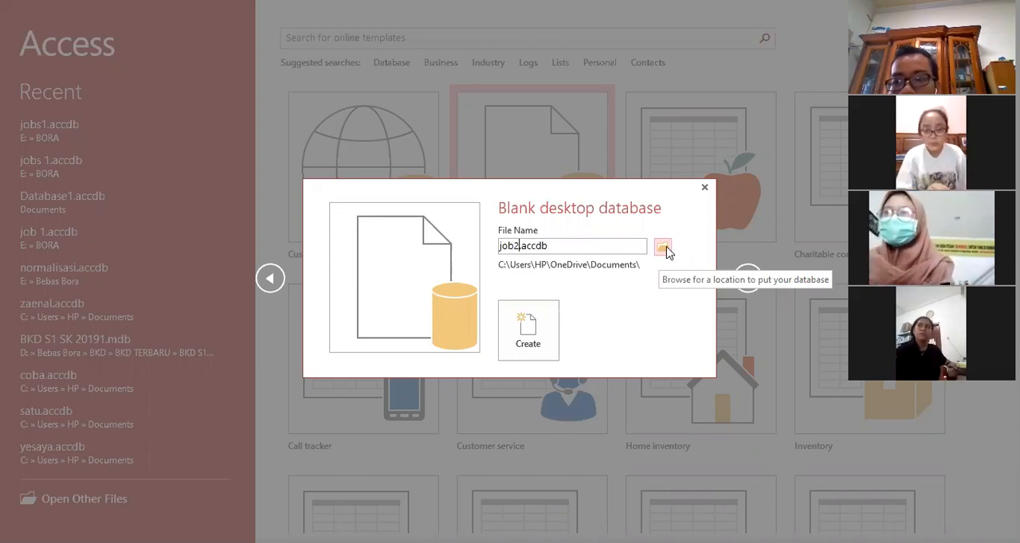
pyautogui.click(664, 249)
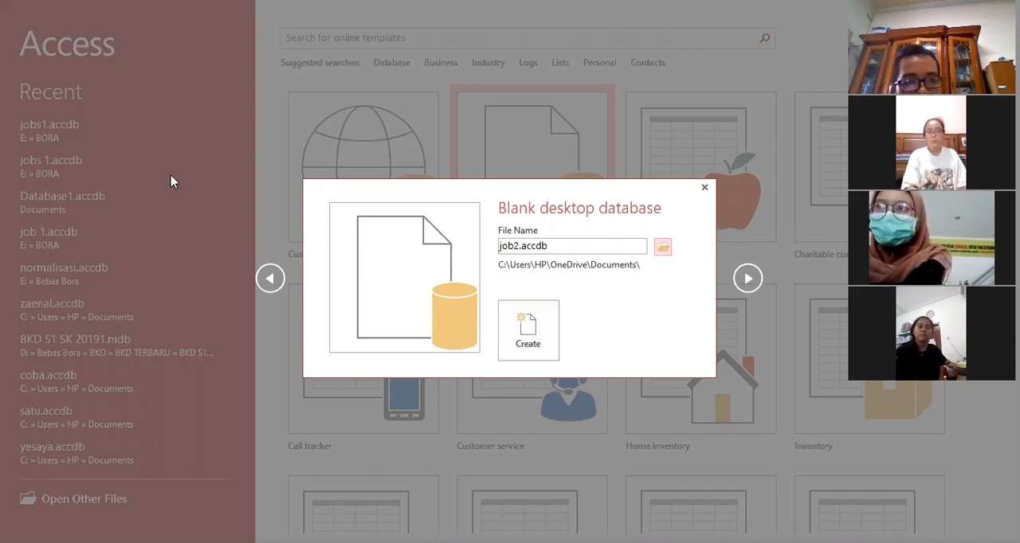
# Step: Look through the folders on Local Disk (F:) for a place to store the database
pyautogui.scroll(-10, 98, 224)
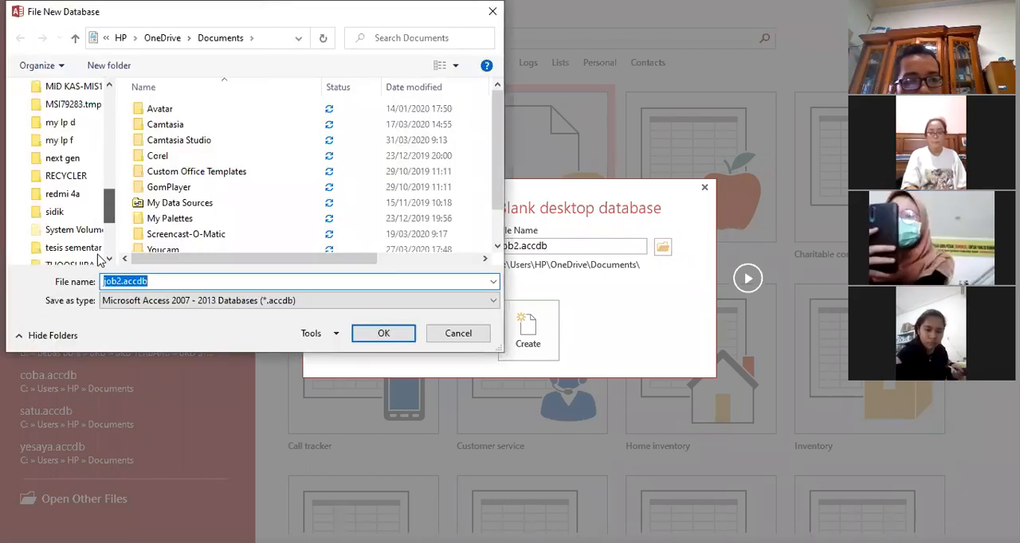
pyautogui.moveTo(111, 224); pyautogui.dragTo(120, 148)
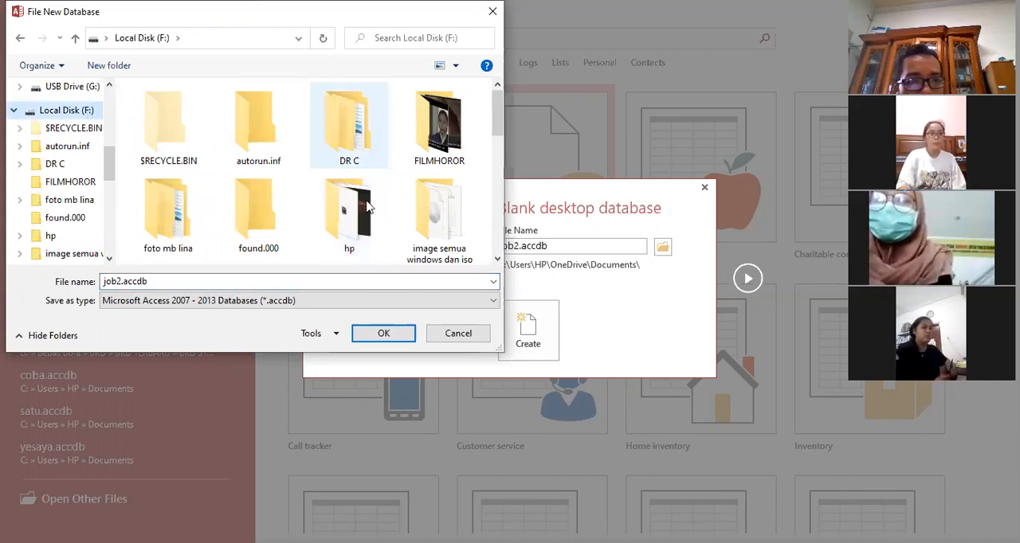
pyautogui.click(315, 194)
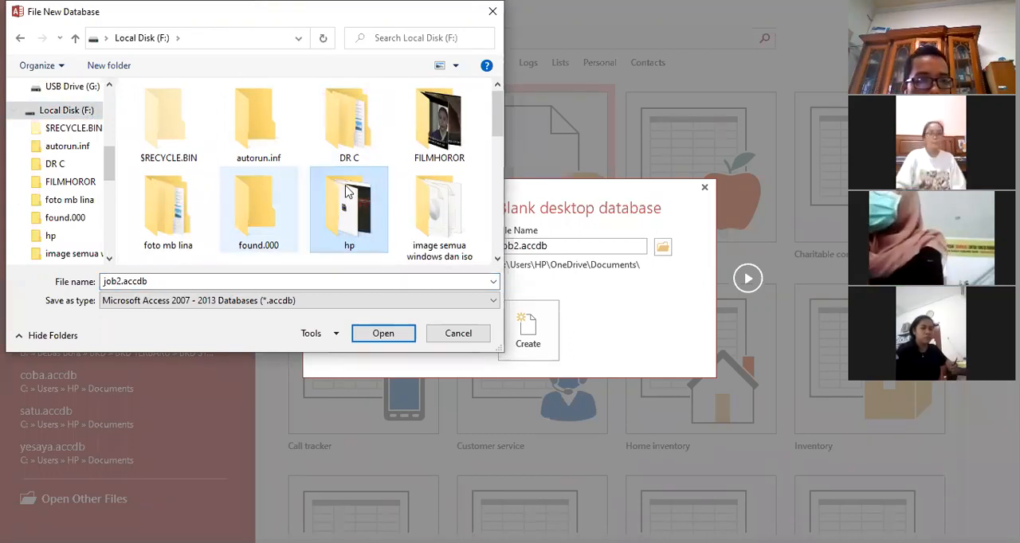
pyautogui.press('Down')
pyautogui.press('Down')
pyautogui.press('Down')
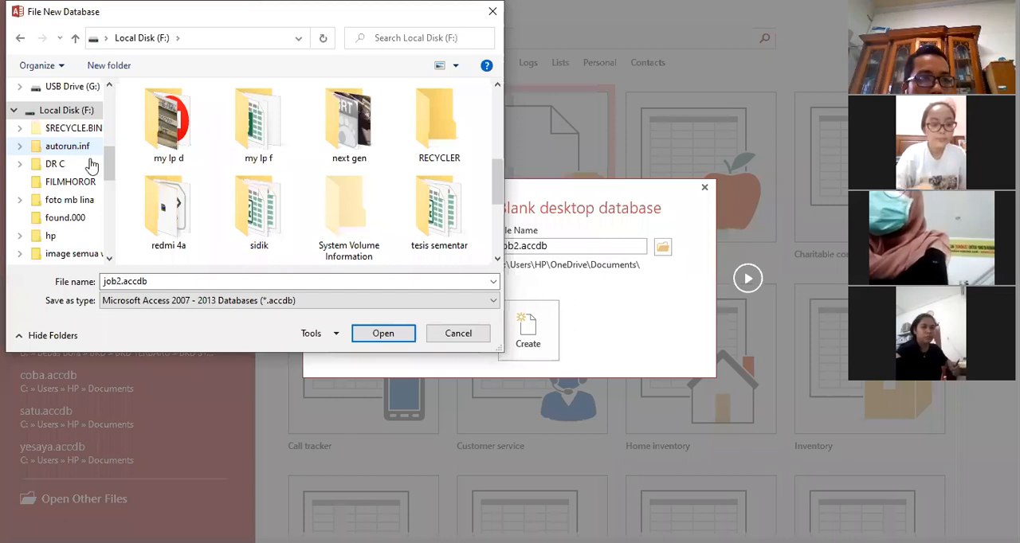
pyautogui.scroll(1, 96, 136)
pyautogui.scroll(1, 92, 163)
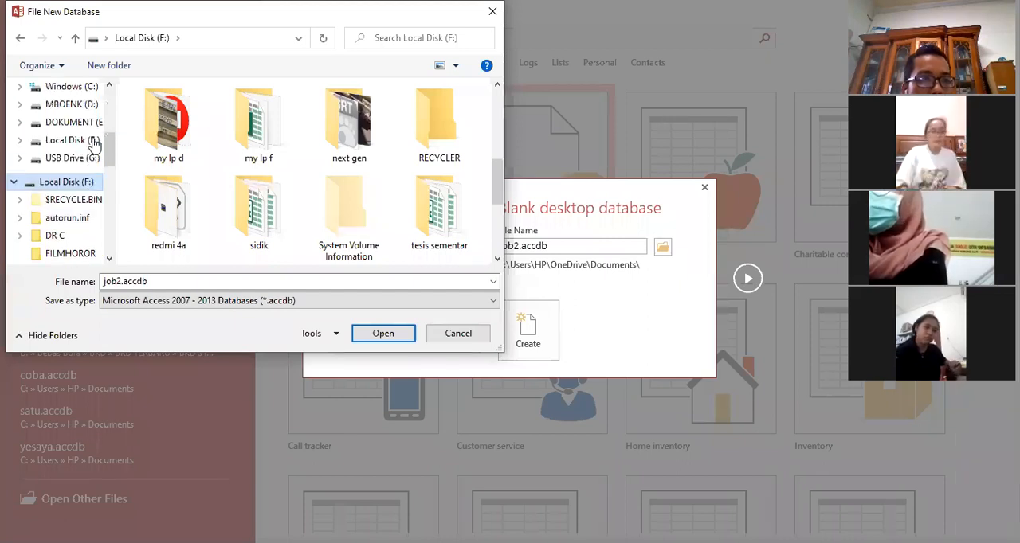
pyautogui.click(86, 141)
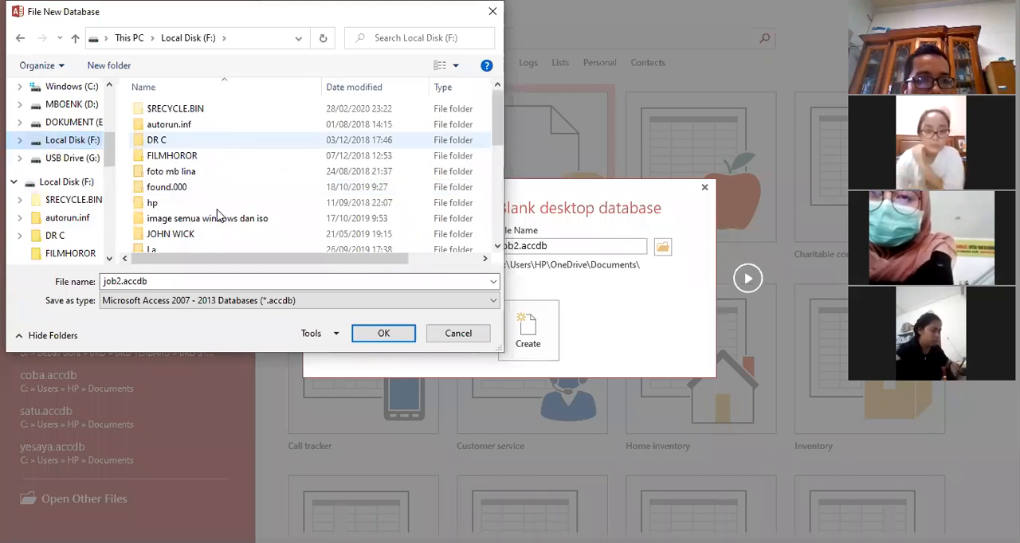
pyautogui.scroll(-3, 171, 228)
pyautogui.scroll(1, 92, 147)
# Step: Set the storage location to the BORA folder on DOKUMENT (E:) and create the database
pyautogui.click(90, 141)
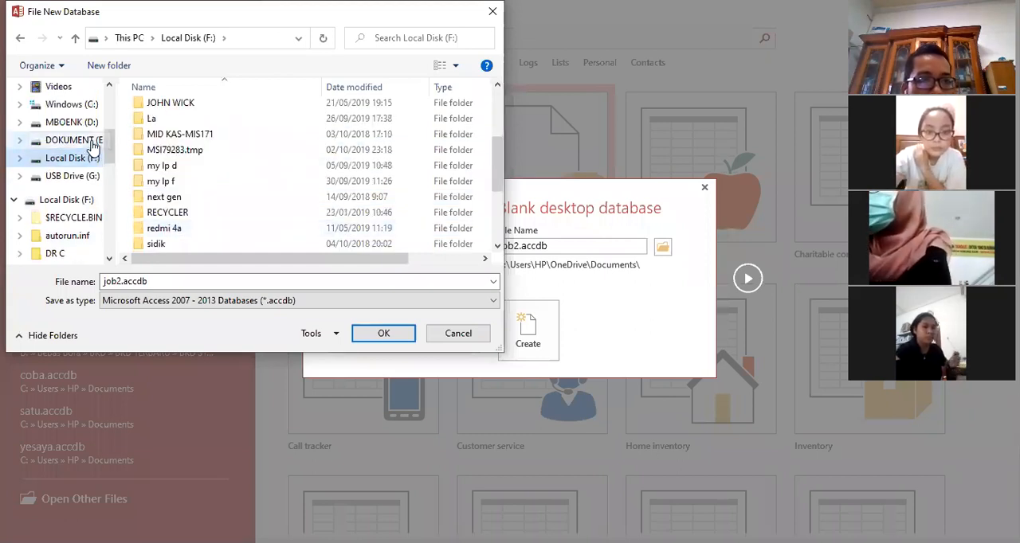
pyautogui.click(364, 149)
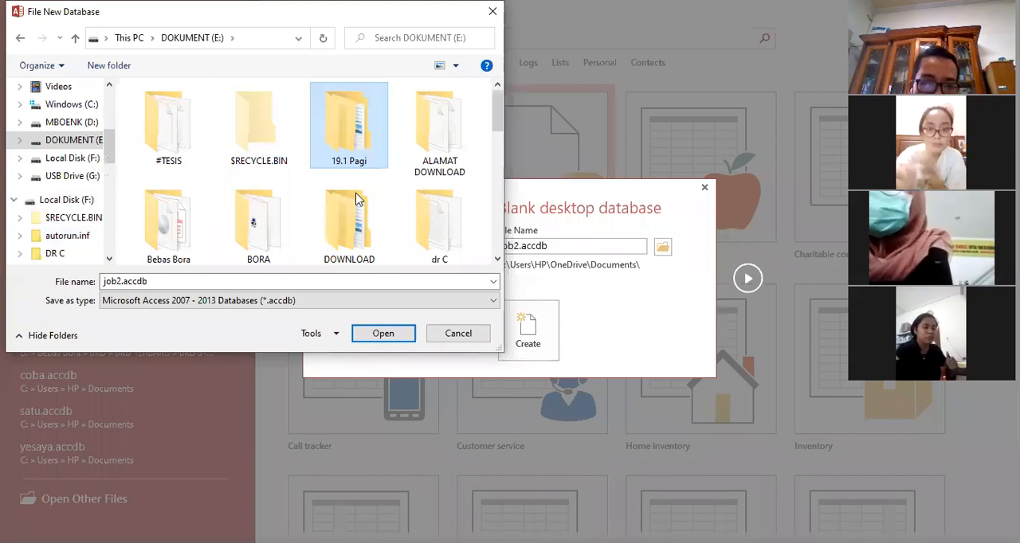
pyautogui.click(285, 223)
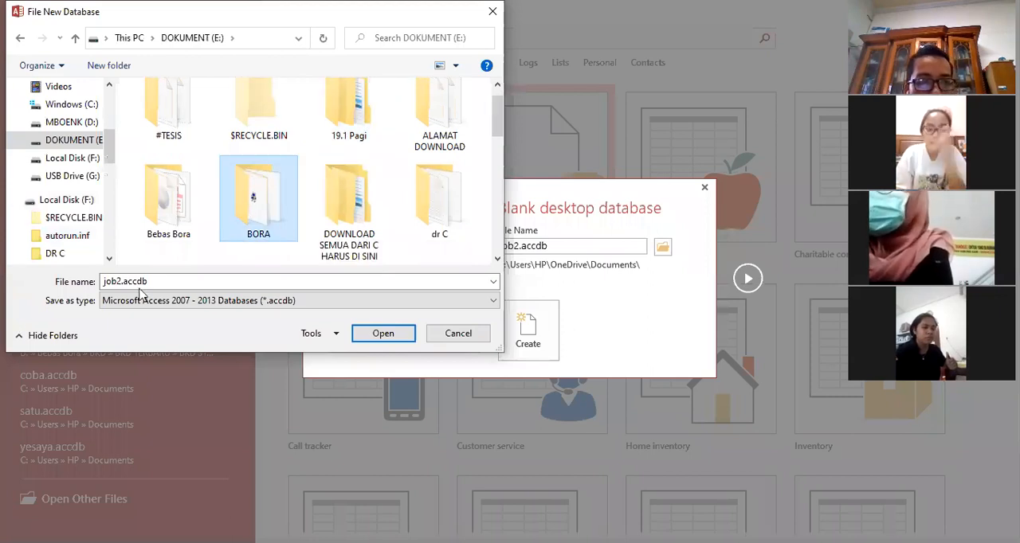
pyautogui.click(383, 334)
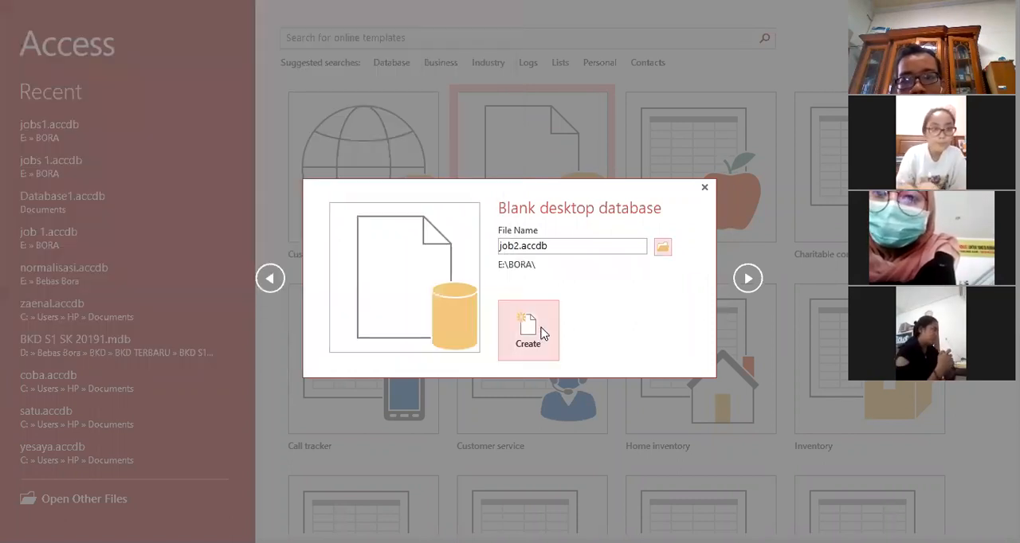
pyautogui.click(530, 331)
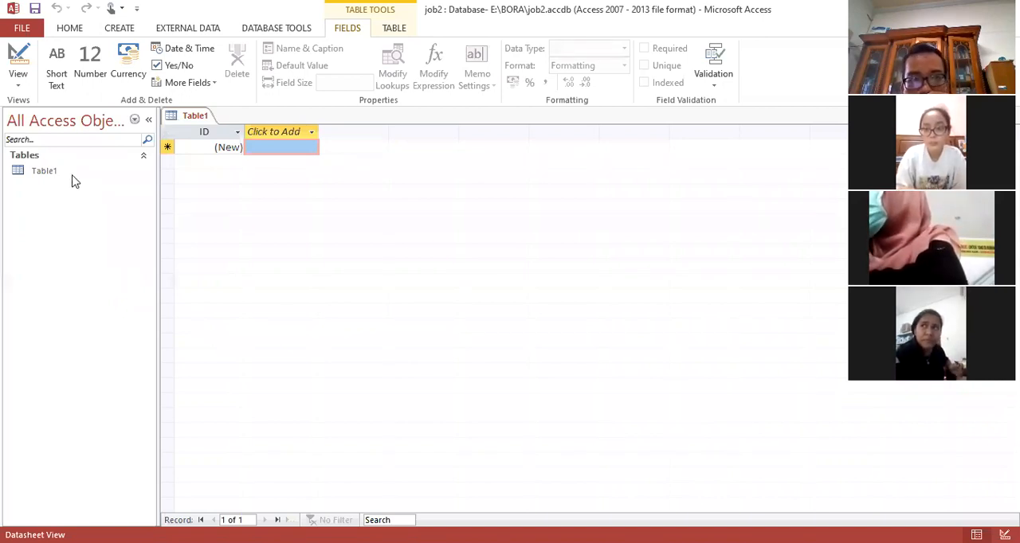
# Step: Switch to the Jobs 2.doc jobsheet in Word and examine the required structure of the Barang table
pyautogui.click(36, 169)
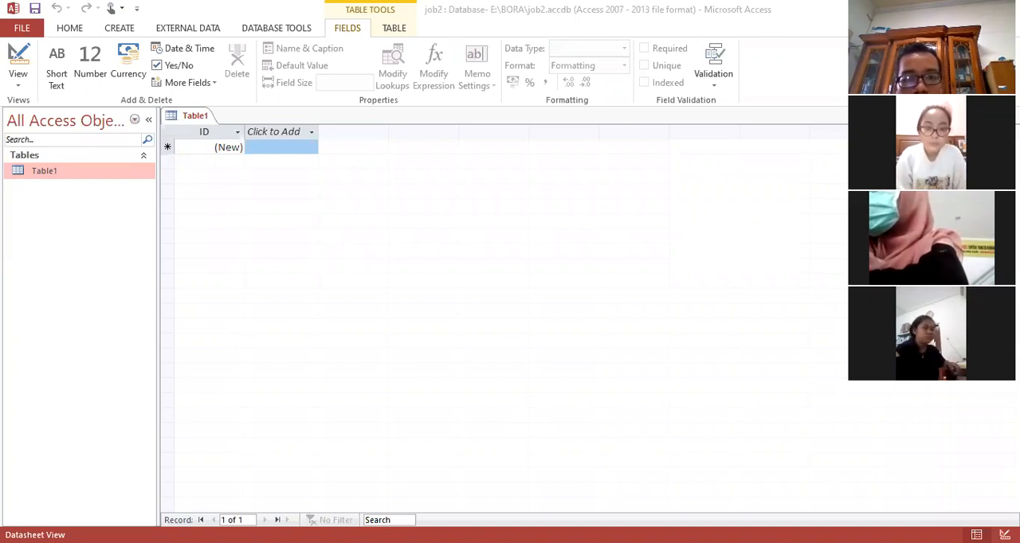
pyautogui.hotkey('alt', 'Tab')
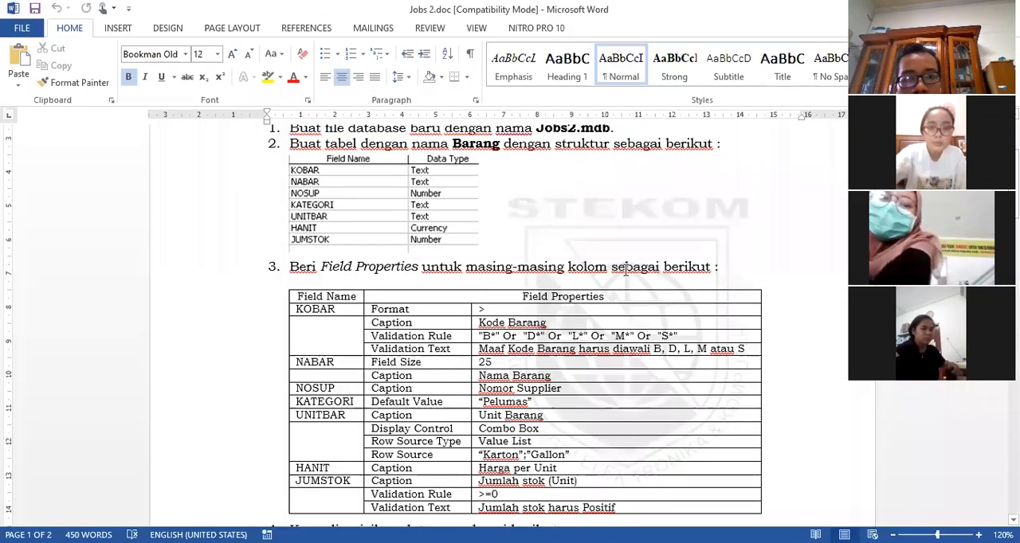
pyautogui.scroll(3, 516, 203)
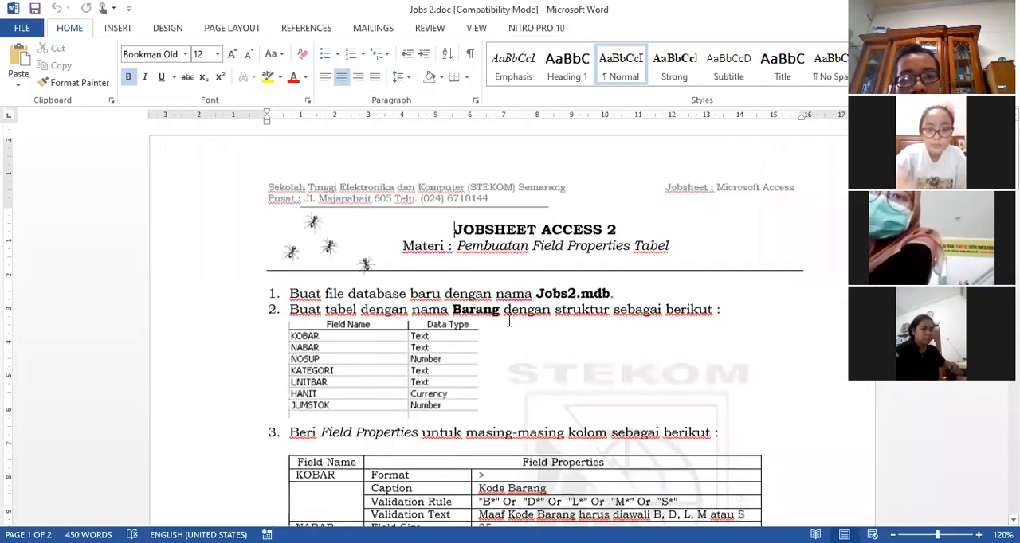
pyautogui.scroll(1, 467, 328)
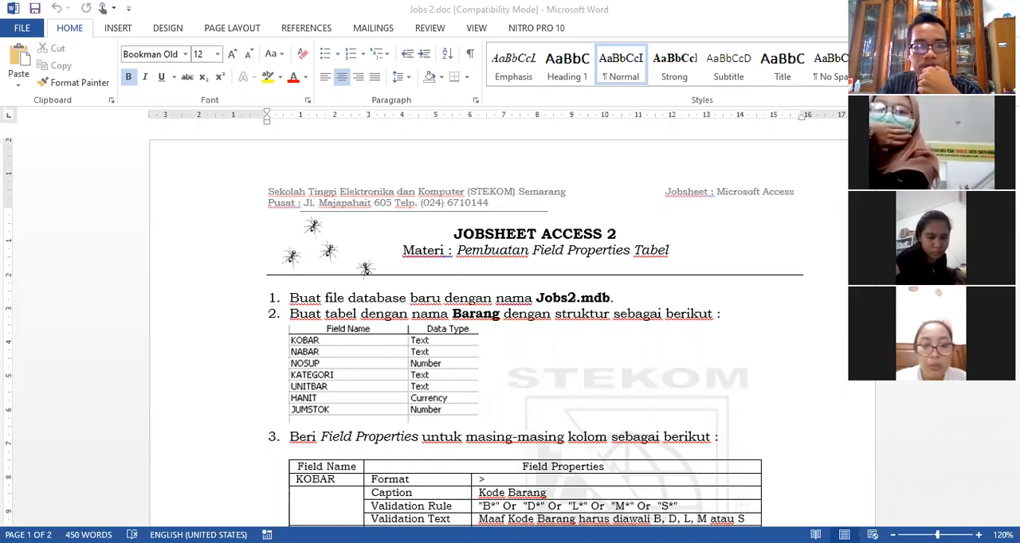
# Step: Switch back to Access and choose Short Text as the data type of the kobar field
pyautogui.hotkey('alt', 'Tab')
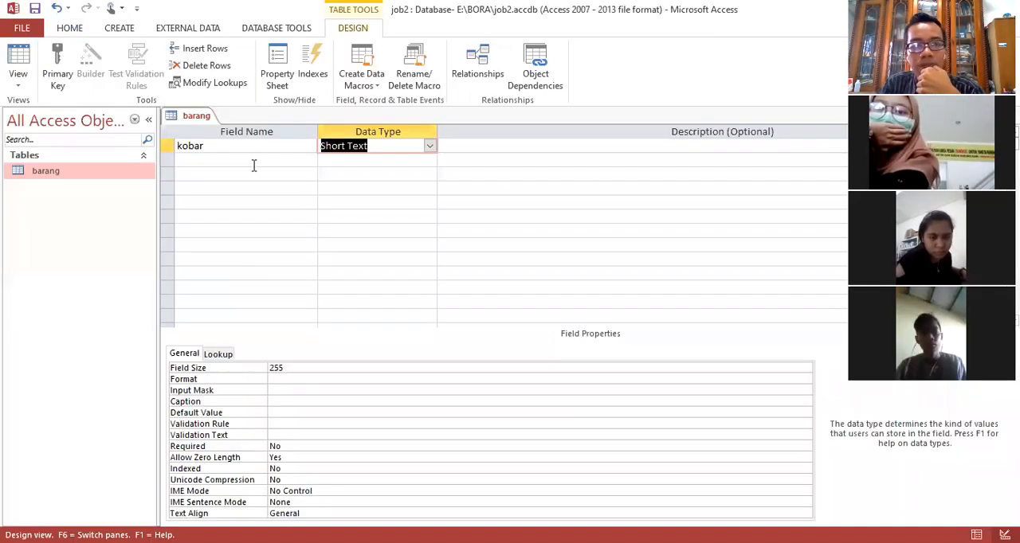
pyautogui.click(255, 160)
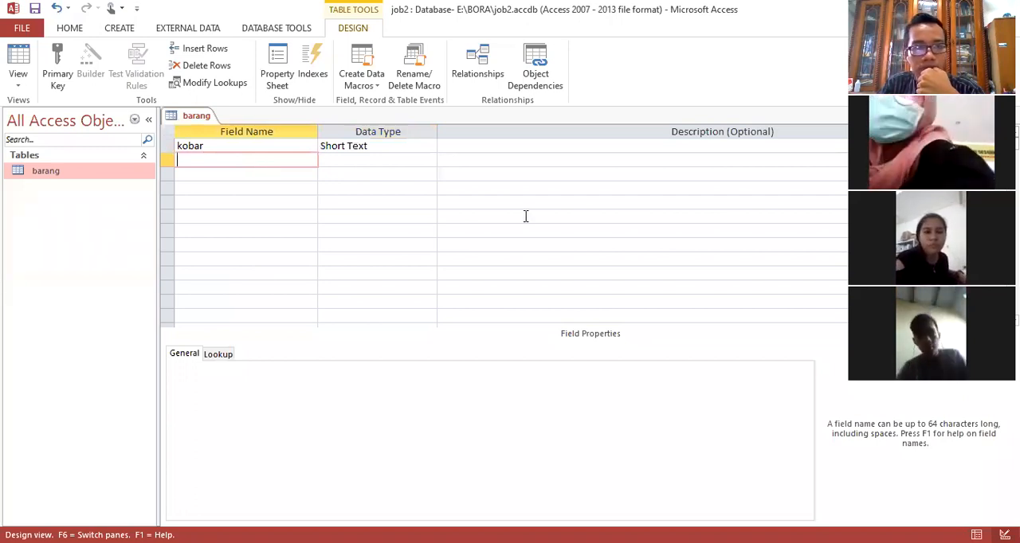
pyautogui.click(234, 144)
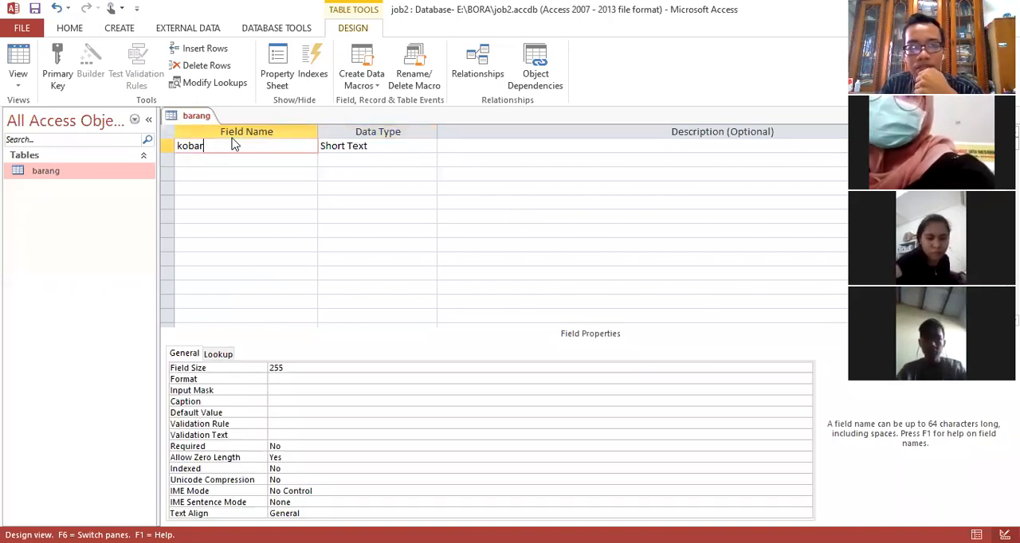
pyautogui.click(172, 146)
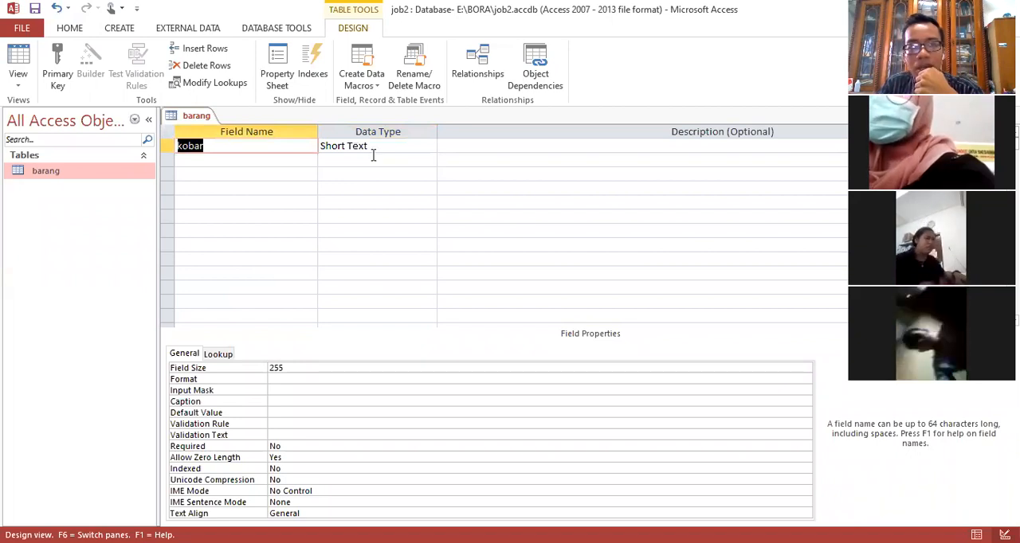
pyautogui.click(384, 147)
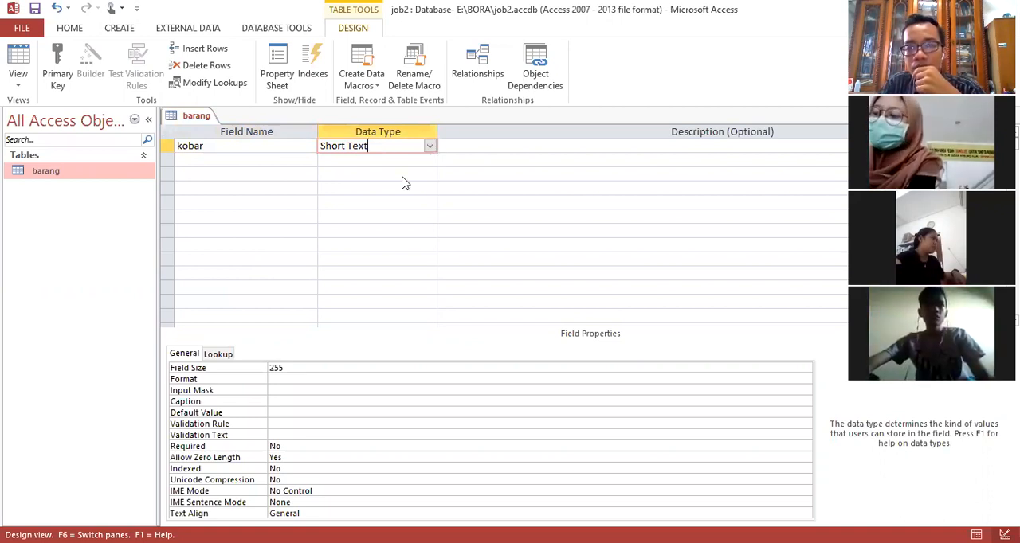
pyautogui.click(430, 146)
pyautogui.click(408, 162)
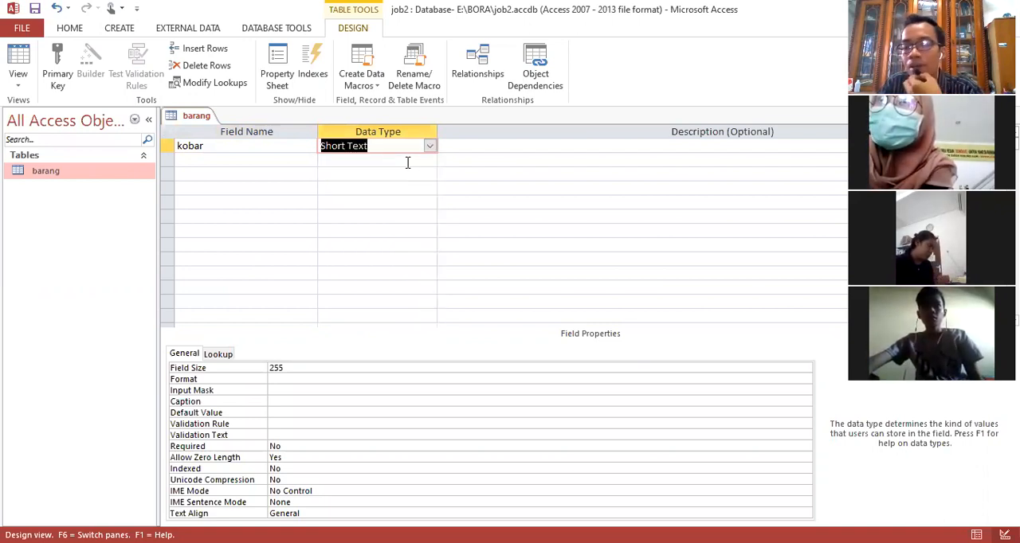
# Step: Add a second field named nabar below kobar in the barang table design
pyautogui.click(288, 161)
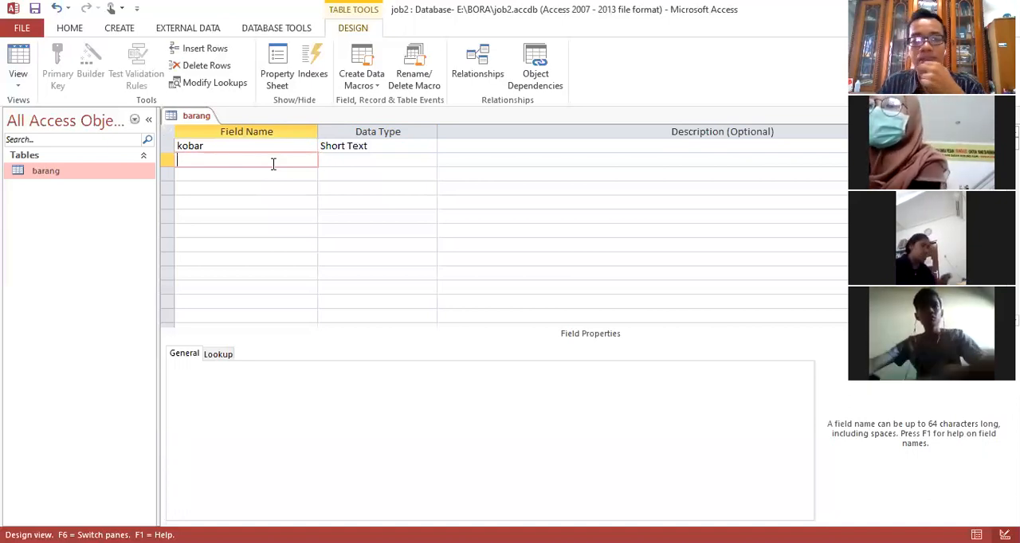
pyautogui.write('n')
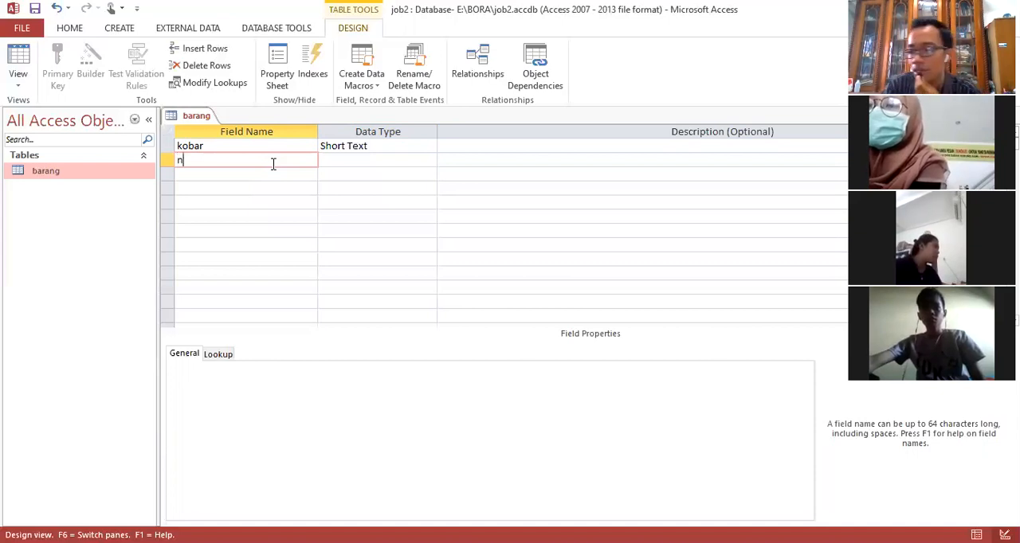
pyautogui.press('BackSpace')
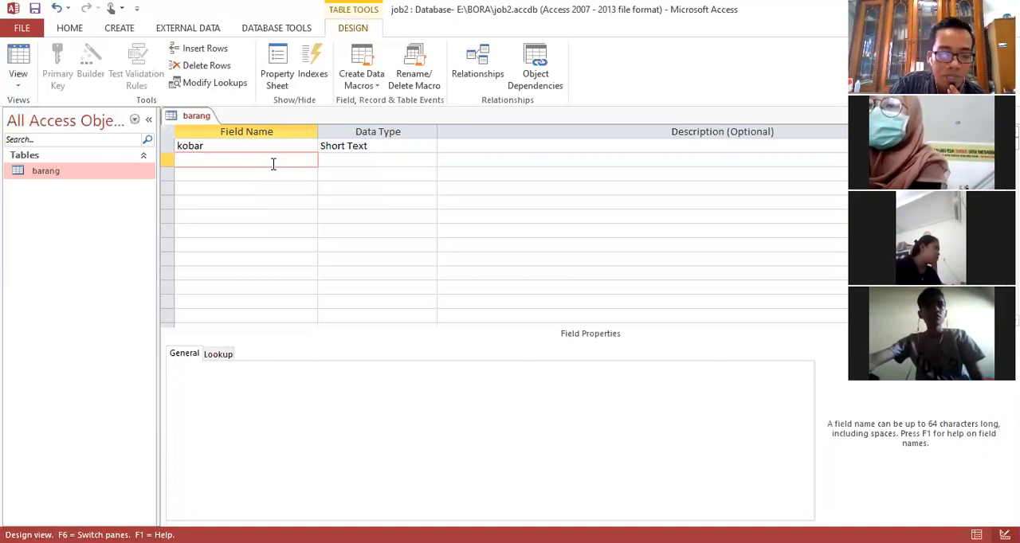
pyautogui.write('nab')
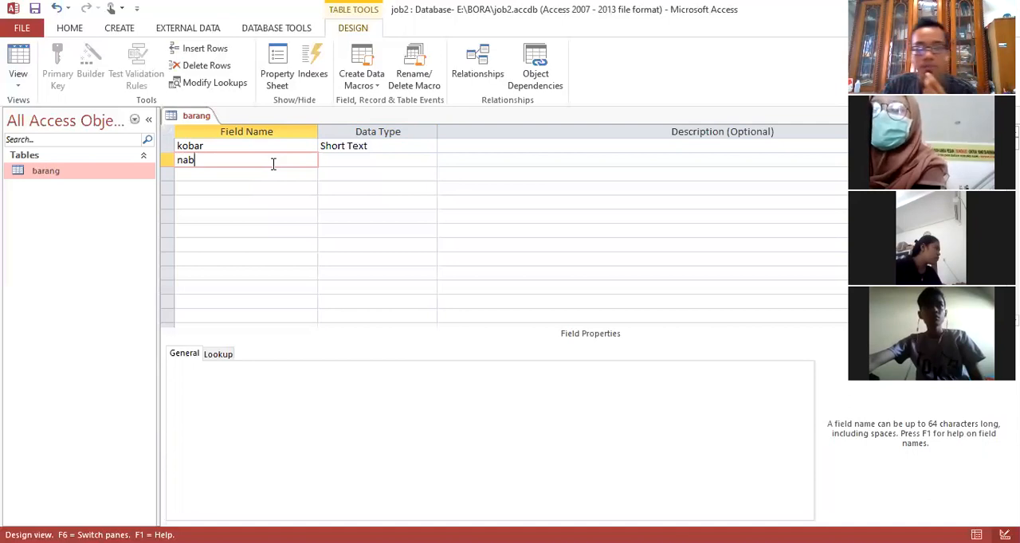
pyautogui.write('ar')
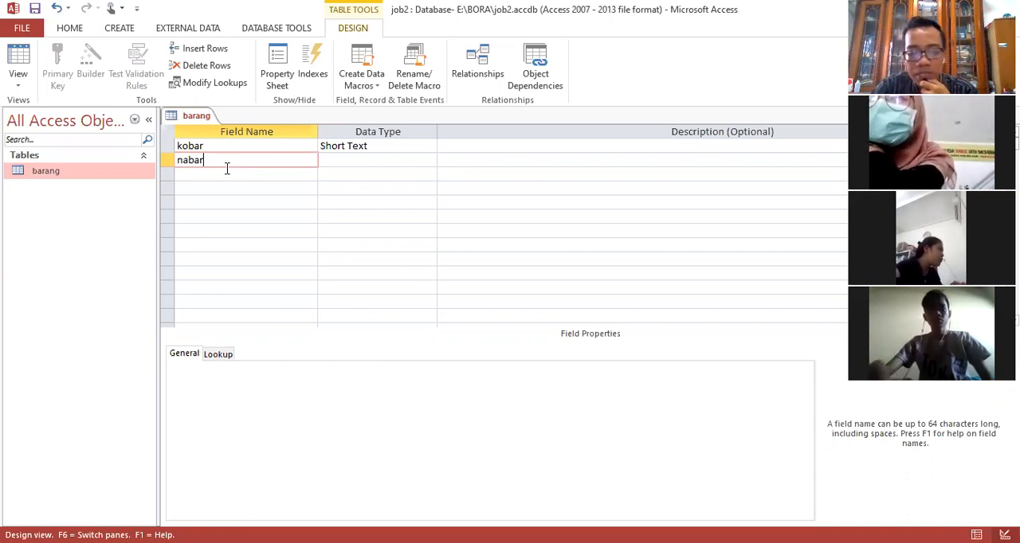
# Step: Extend the second field's name to "nabar barang", with a space between the two words
pyautogui.write('_')
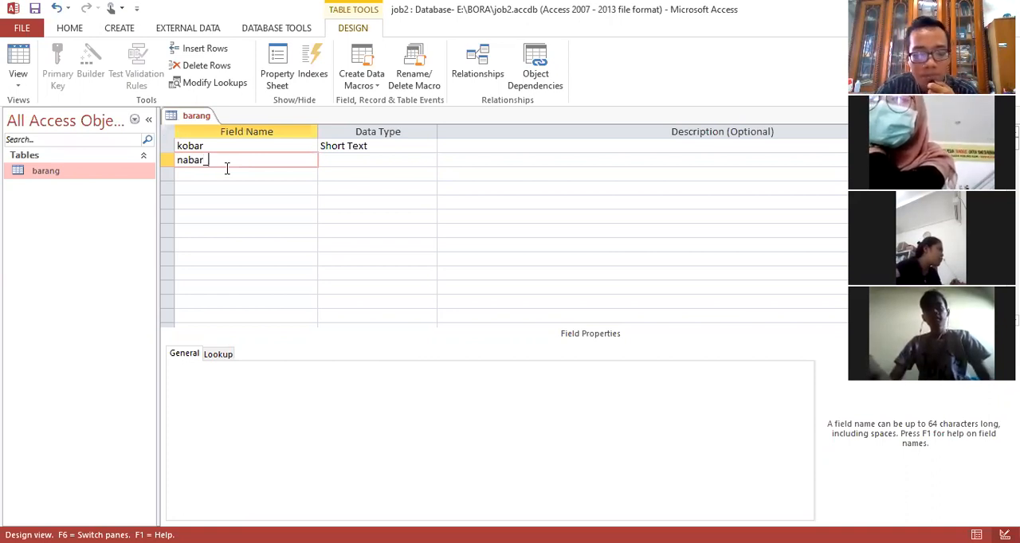
pyautogui.press('BackSpace')
pyautogui.write('ba')
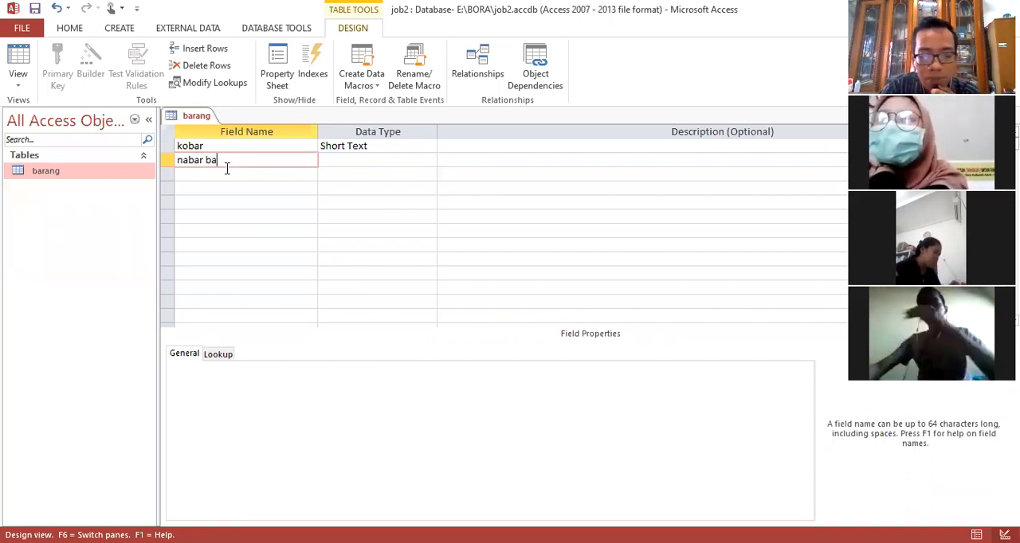
pyautogui.write('rang')
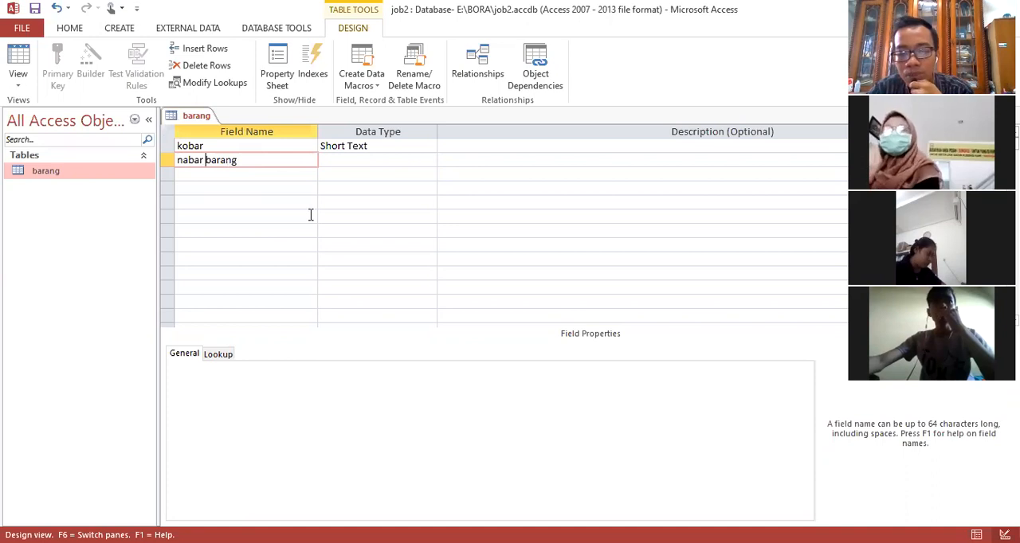
# Step: Replace the space in the second field's name with an underscore
pyautogui.press('BackSpace')
pyautogui.write('_')
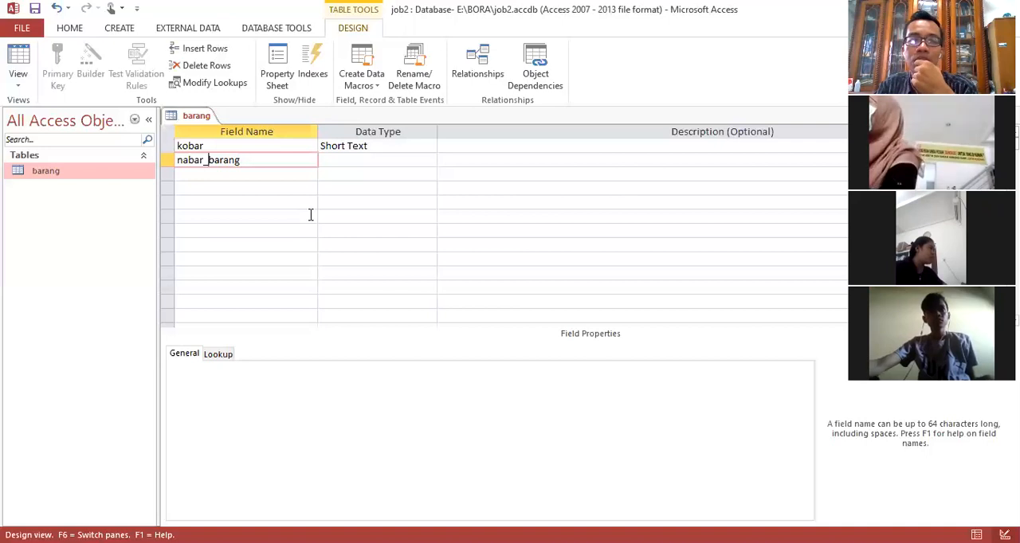
# Step: Shorten the second field's name to nabar and choose Short Text as its data type
pyautogui.press('BackSpace')
pyautogui.press('Delete')
pyautogui.press('Delete')
pyautogui.press('Delete')
pyautogui.press('Delete')
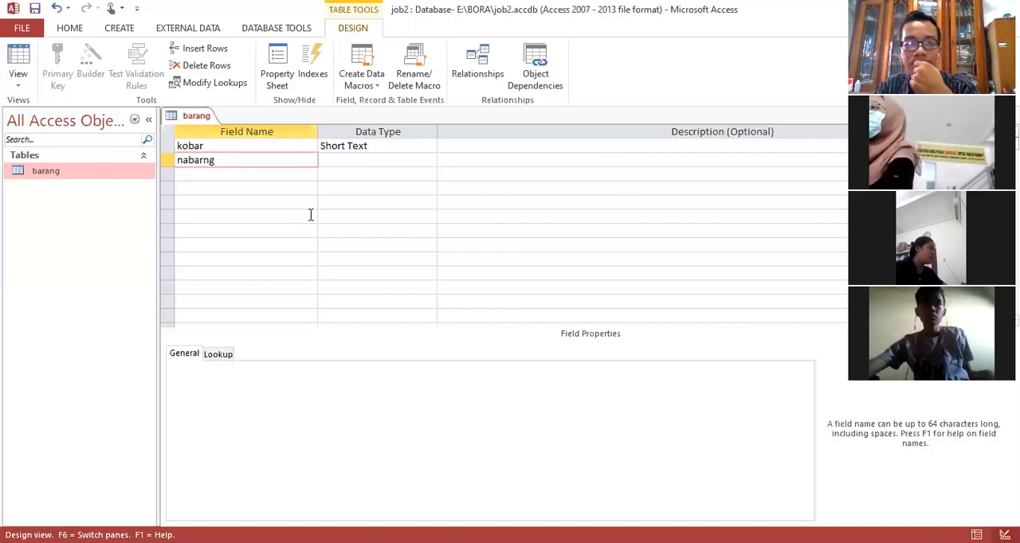
pyautogui.press('Delete')
pyautogui.press('Delete')
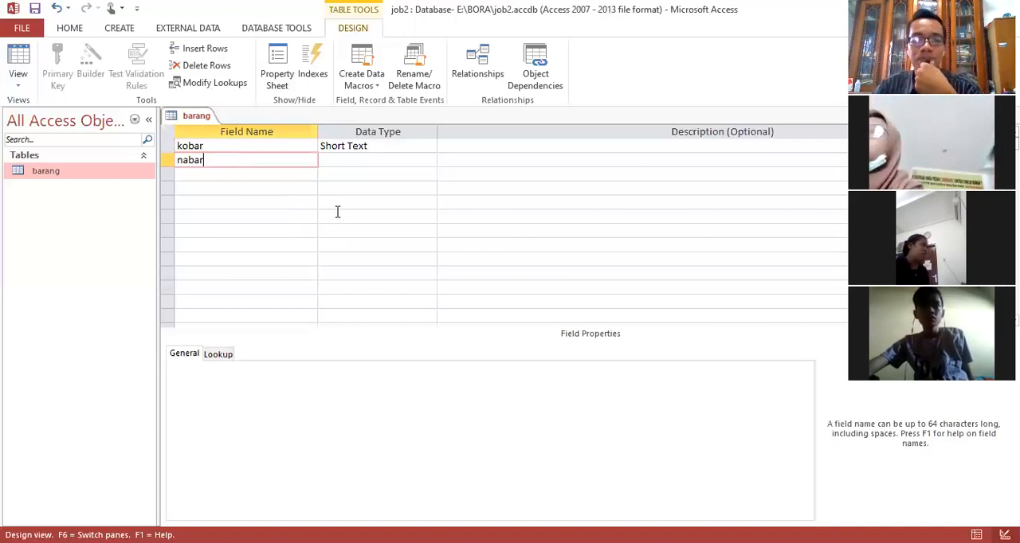
pyautogui.click(428, 162)
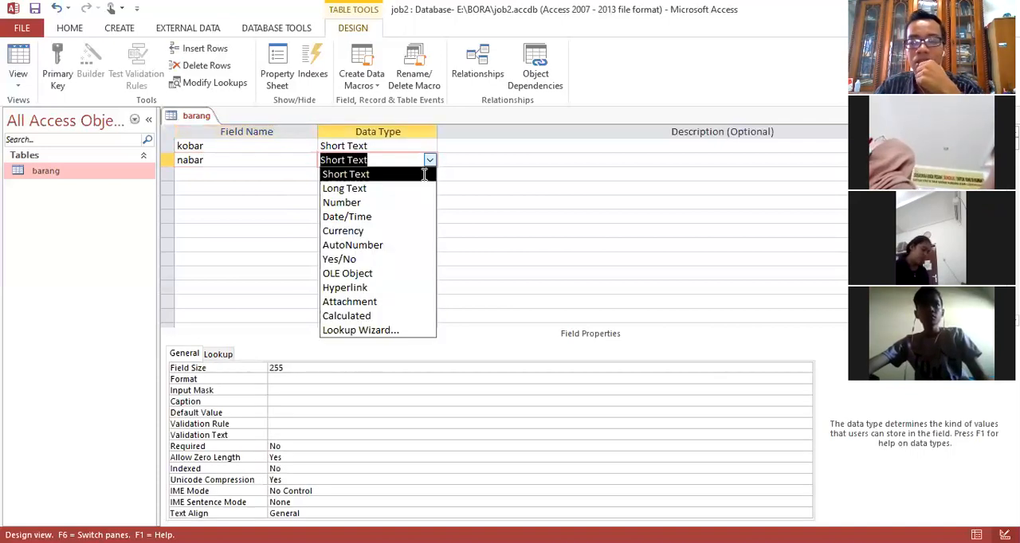
pyautogui.click(425, 174)
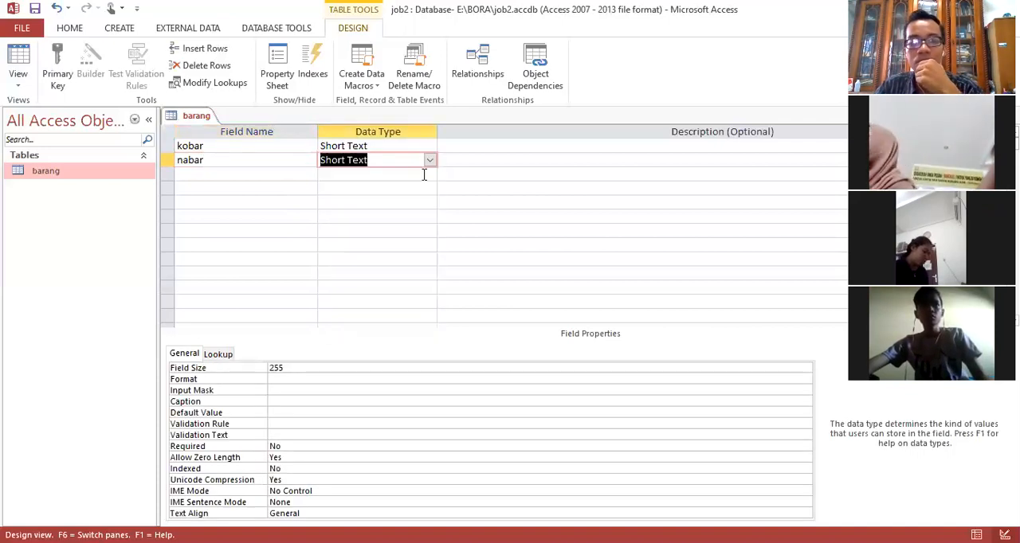
# Step: Add a third field named nosup with the Number data type to the barang table design
pyautogui.click(231, 176)
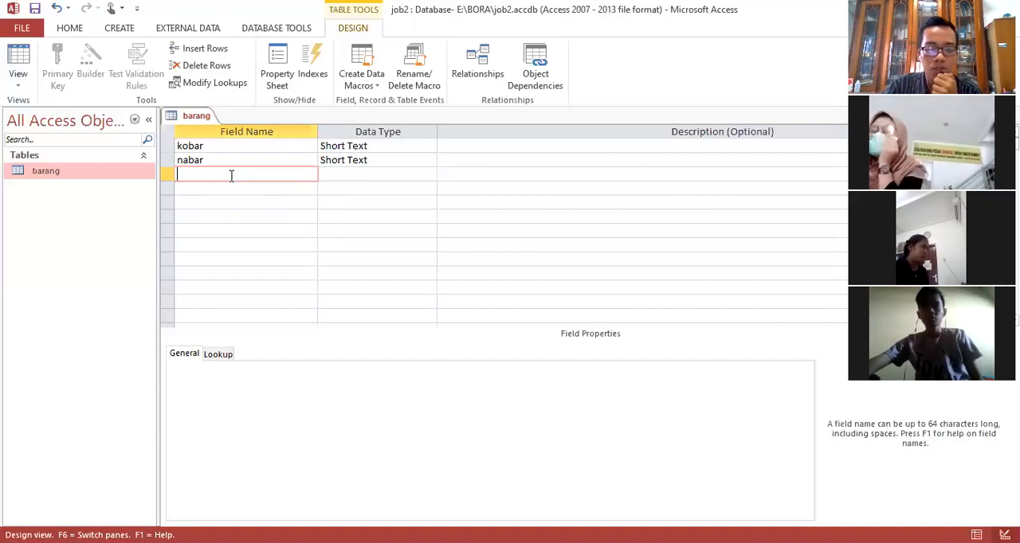
pyautogui.write('nosu')
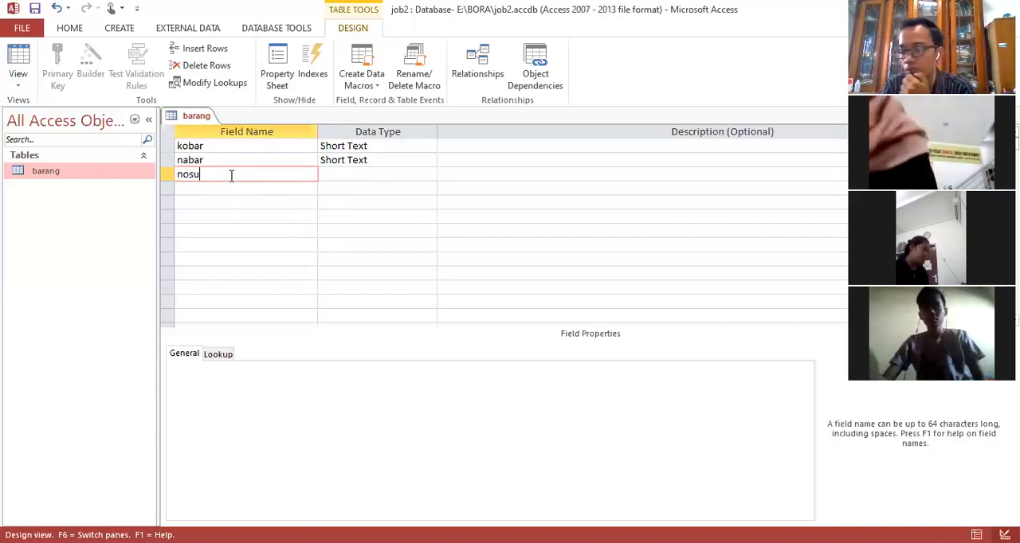
pyautogui.write('p')
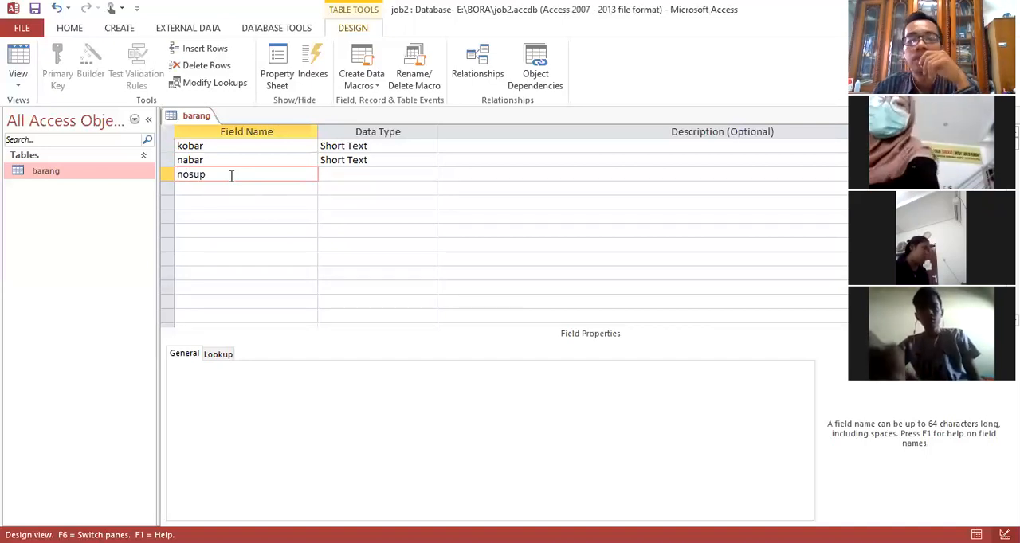
pyautogui.click(433, 177)
pyautogui.click(430, 174)
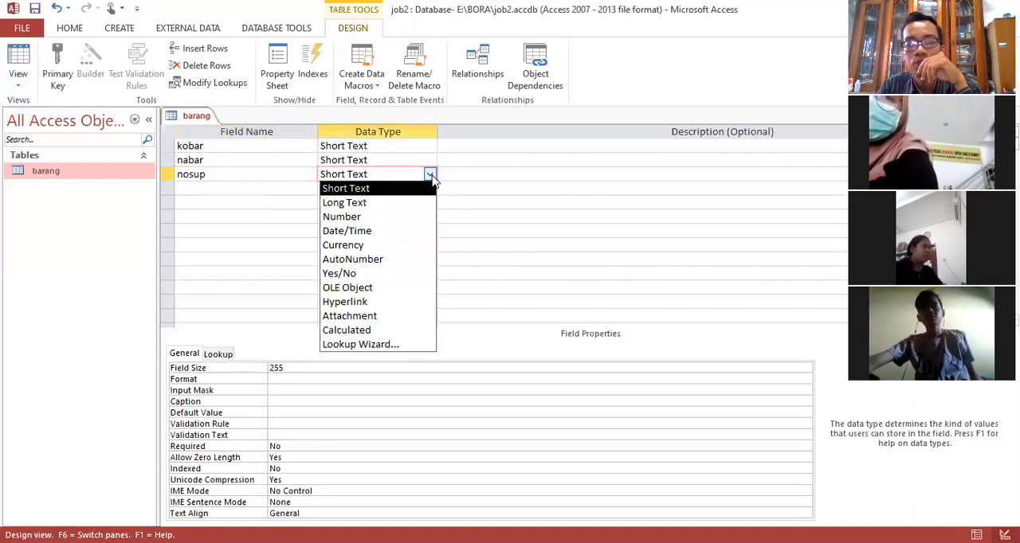
pyautogui.click(403, 218)
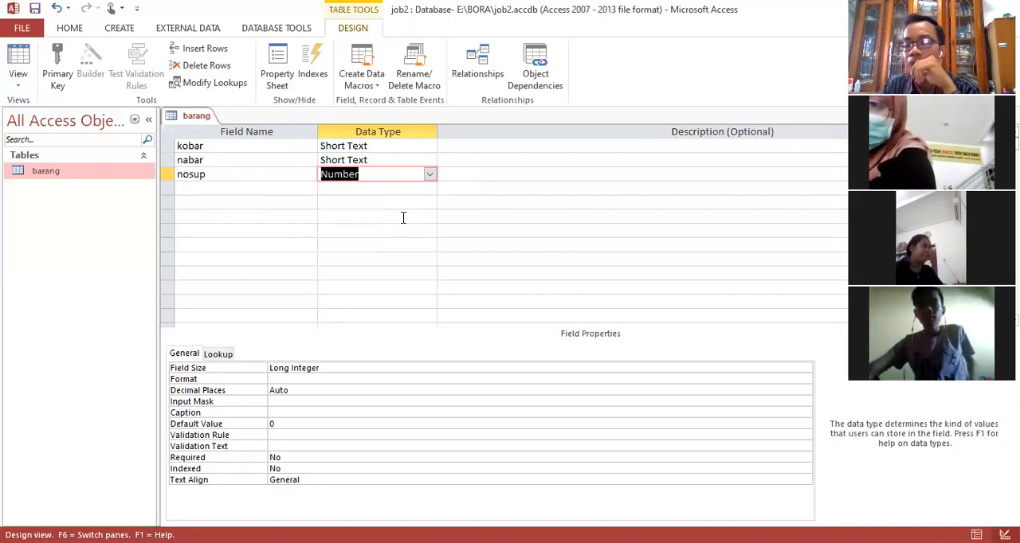
# Step: Add a fourth field named katagori below nosup and choose Short Text as its data type
pyautogui.click(250, 192)
pyautogui.write('kat')
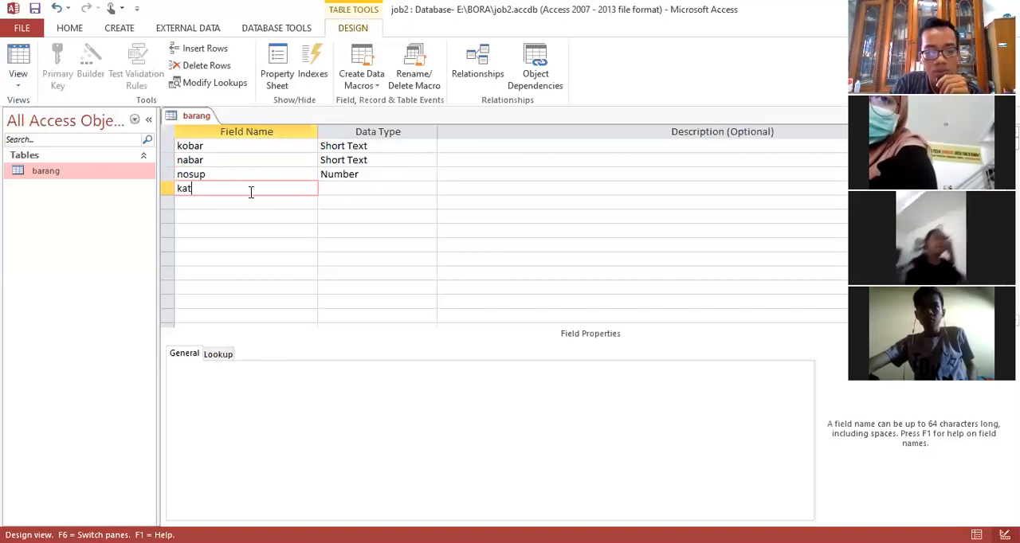
pyautogui.write('agori')
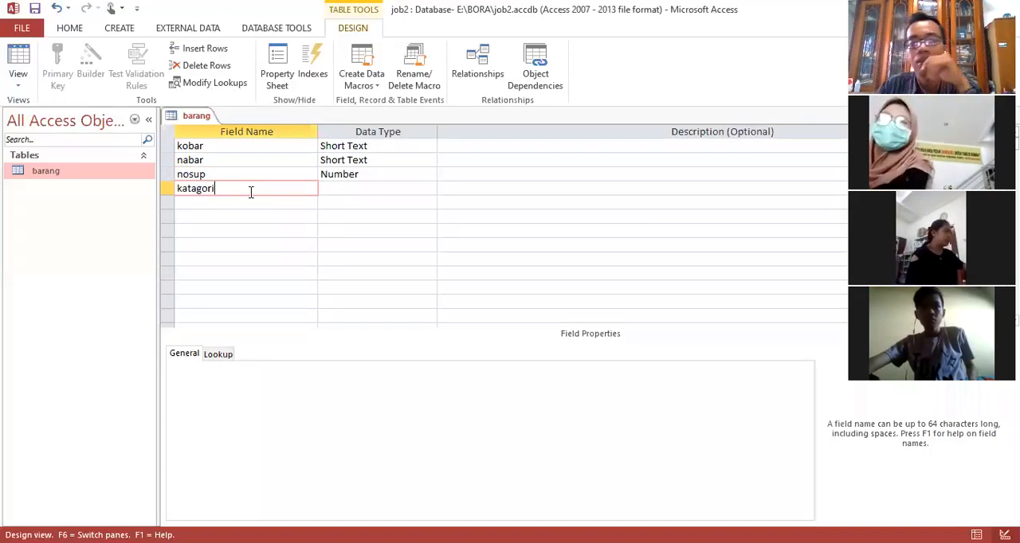
pyautogui.click(342, 188)
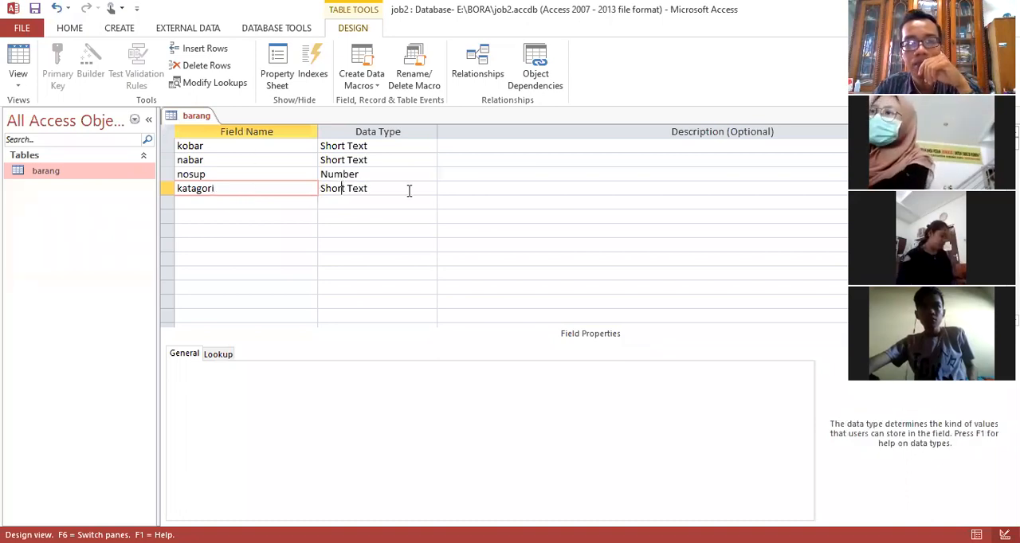
pyautogui.click(429, 188)
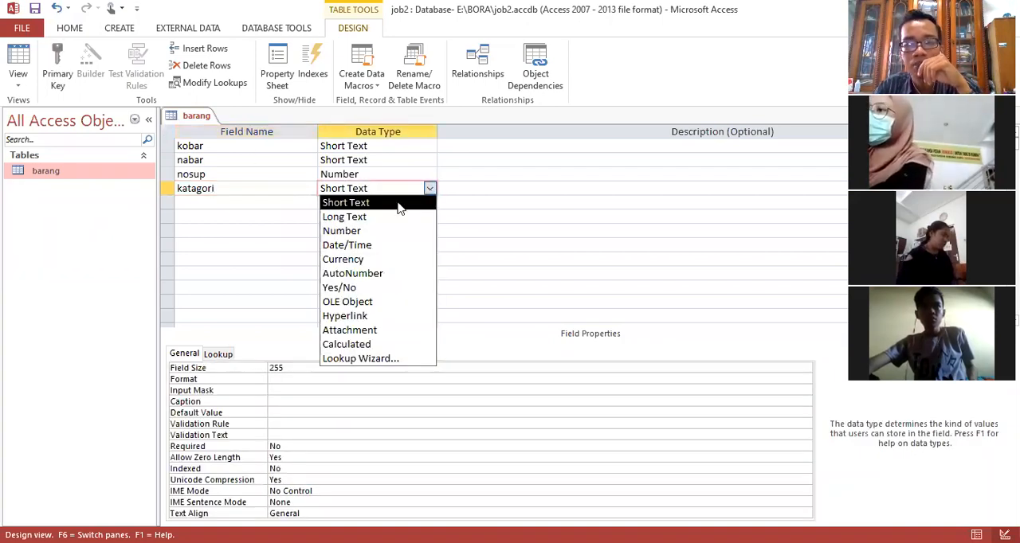
pyautogui.click(399, 202)
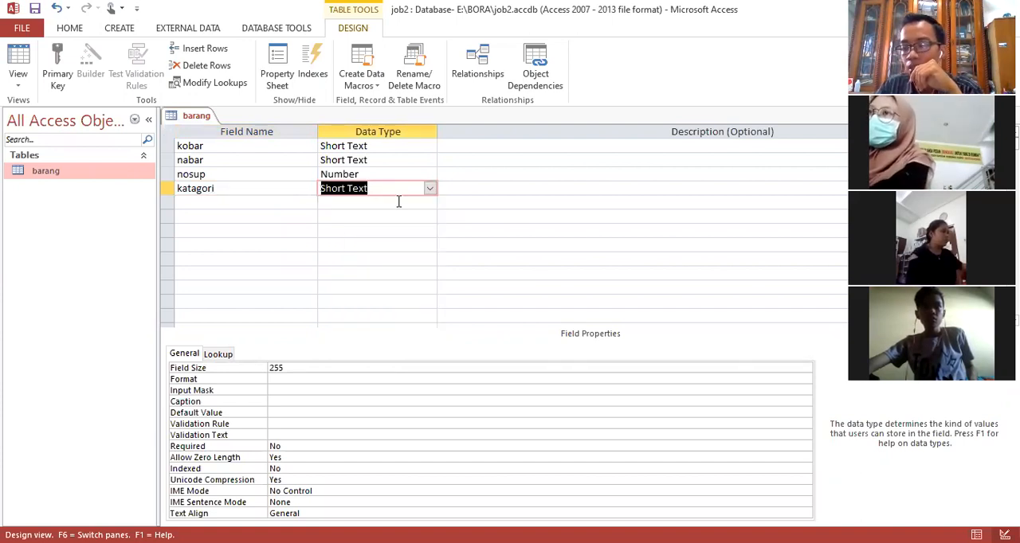
# Step: Add a fifth field named unitbar below katagori with the Short Text data type
pyautogui.click(262, 207)
pyautogui.write('unit')
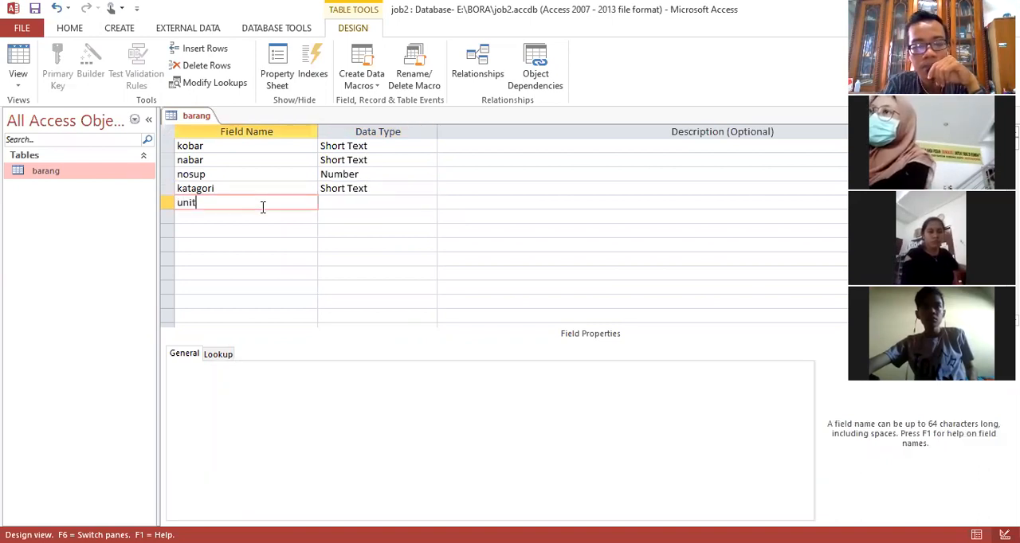
pyautogui.write('bar')
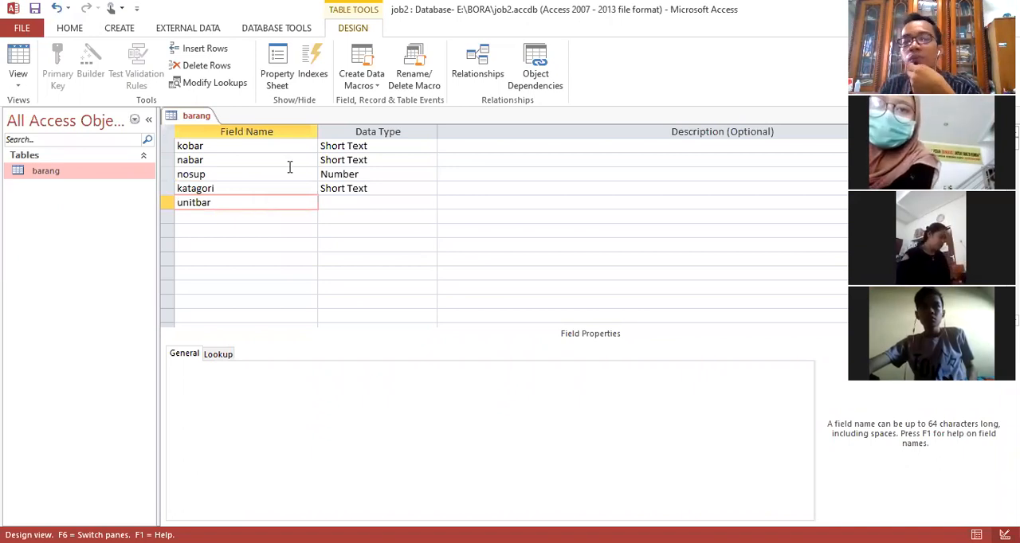
pyautogui.click(375, 203)
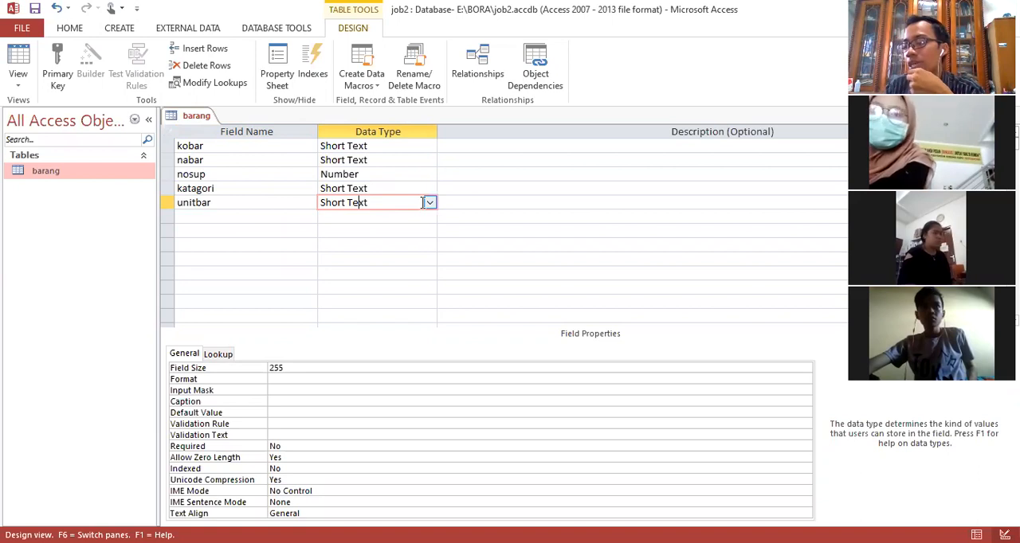
# Step: Add a sixth field named hanit below unitbar and set its data type to Currency
pyautogui.click(288, 217)
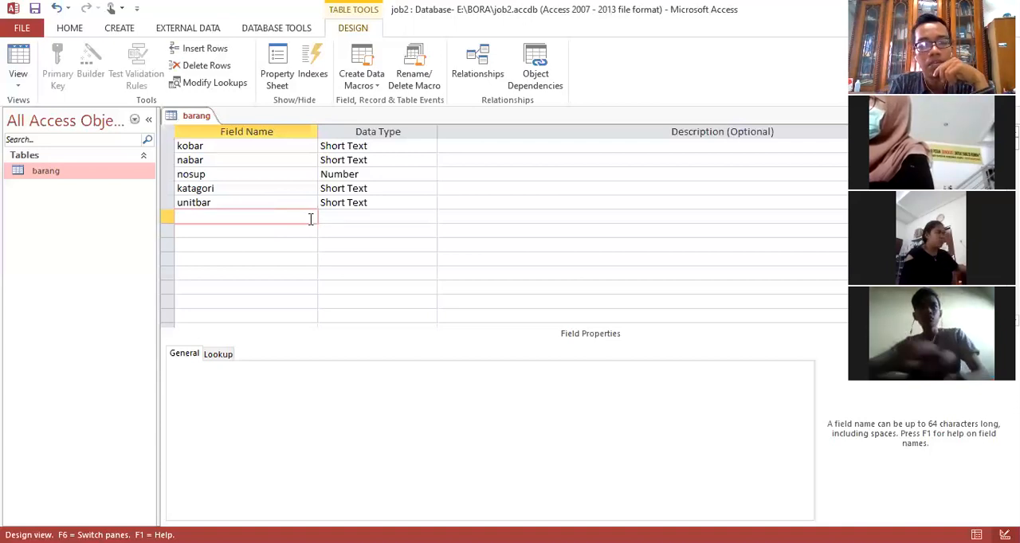
pyautogui.write('h')
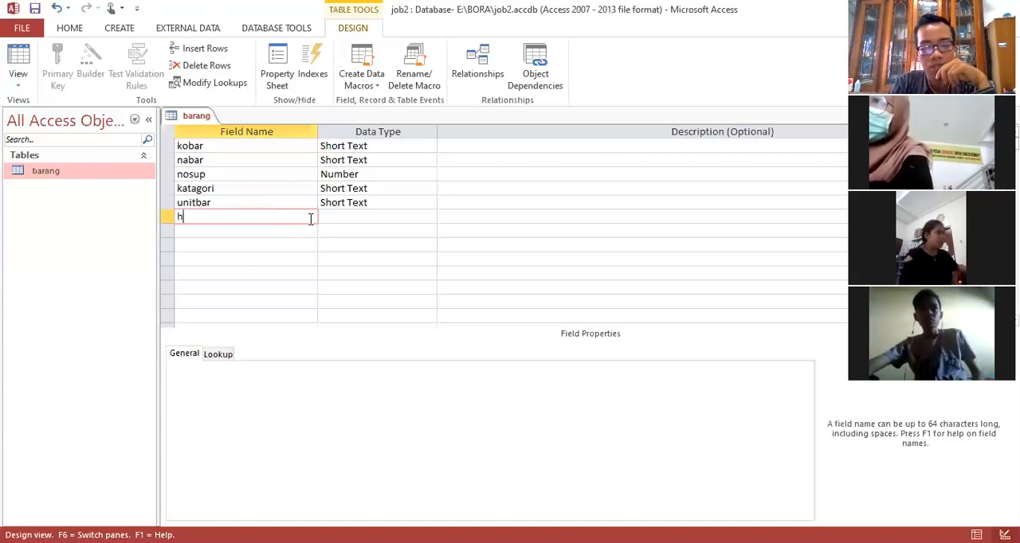
pyautogui.write('anit')
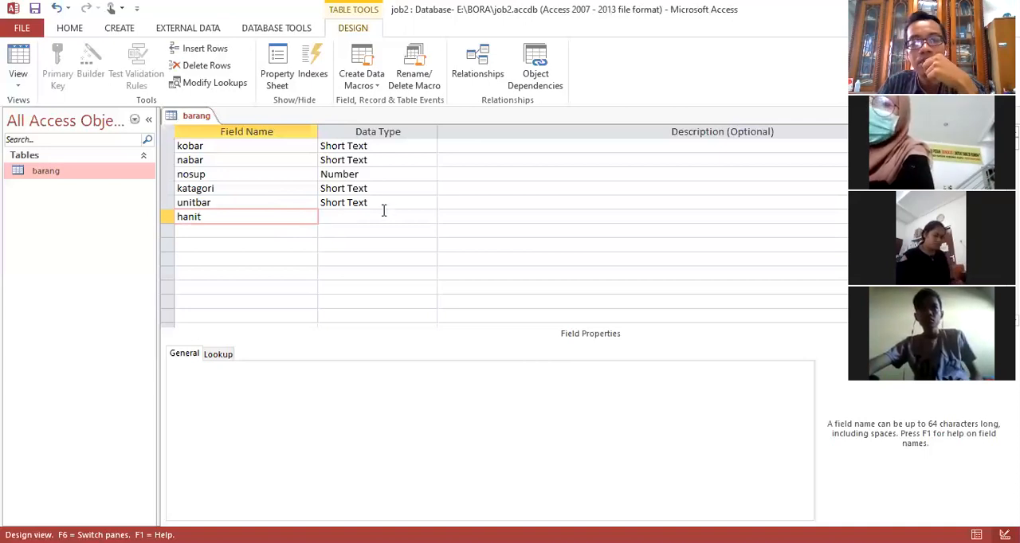
pyautogui.click(432, 219)
pyautogui.click(430, 216)
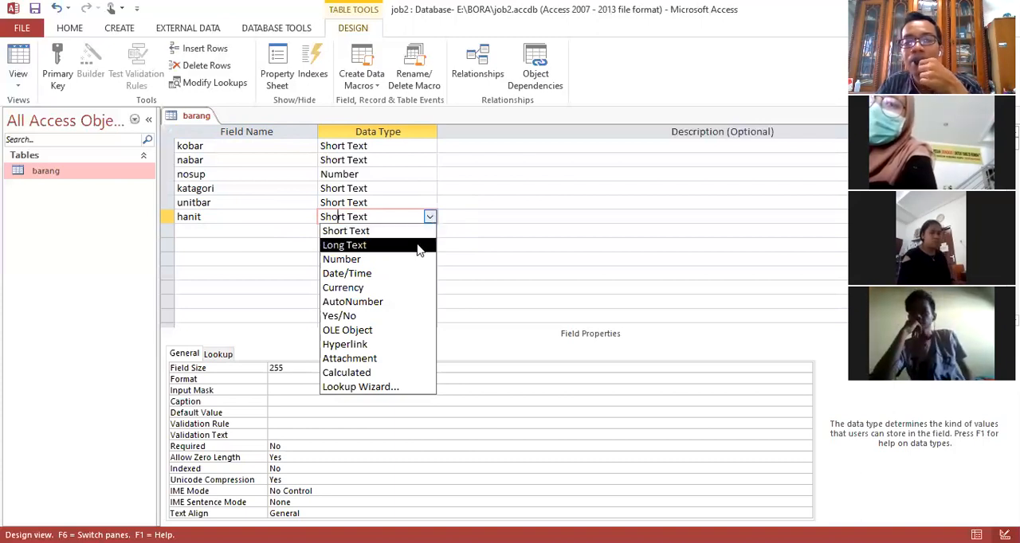
pyautogui.click(407, 287)
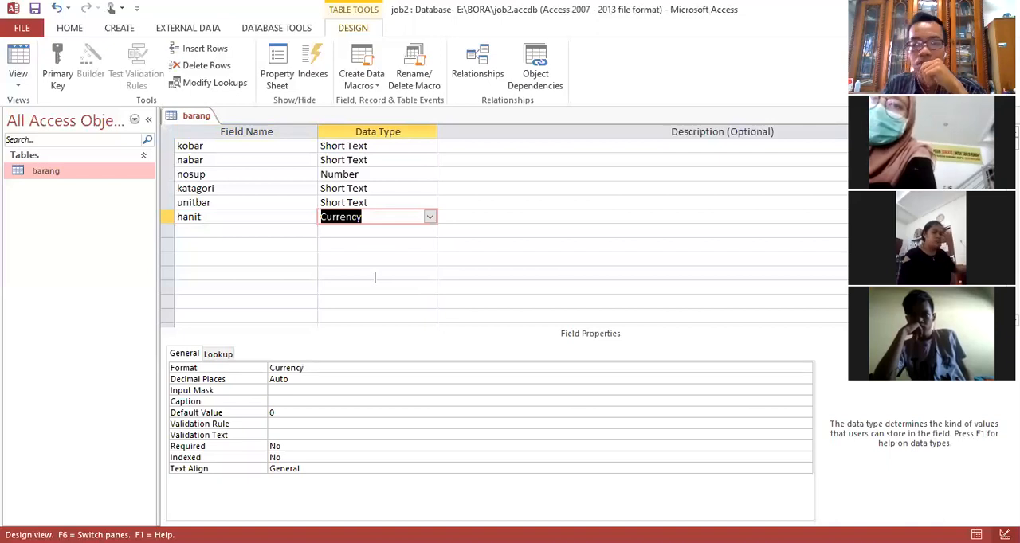
# Step: Add a seventh field named jumstok below hanit and set its data type to Number
pyautogui.click(294, 231)
pyautogui.write('jumstok')
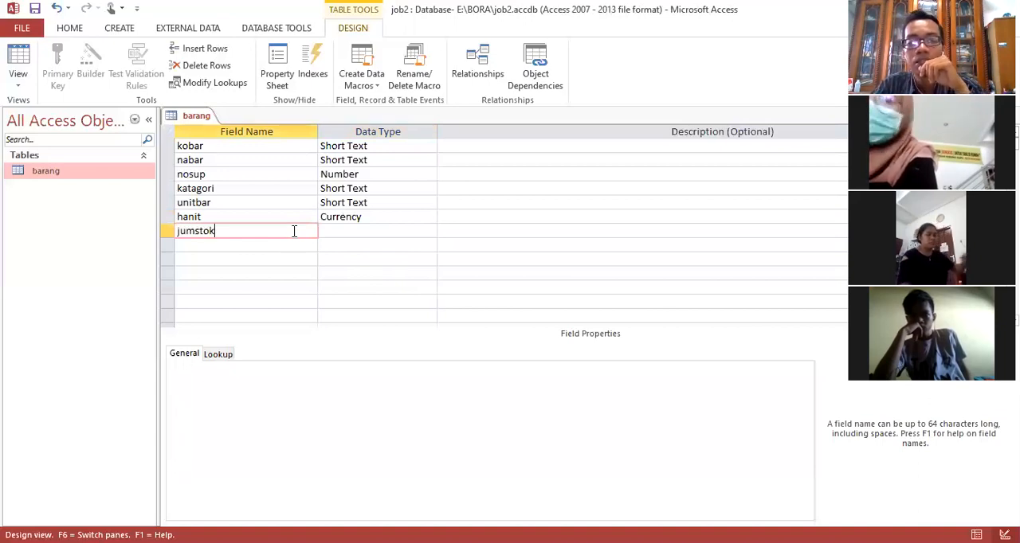
pyautogui.click(409, 230)
pyautogui.click(429, 231)
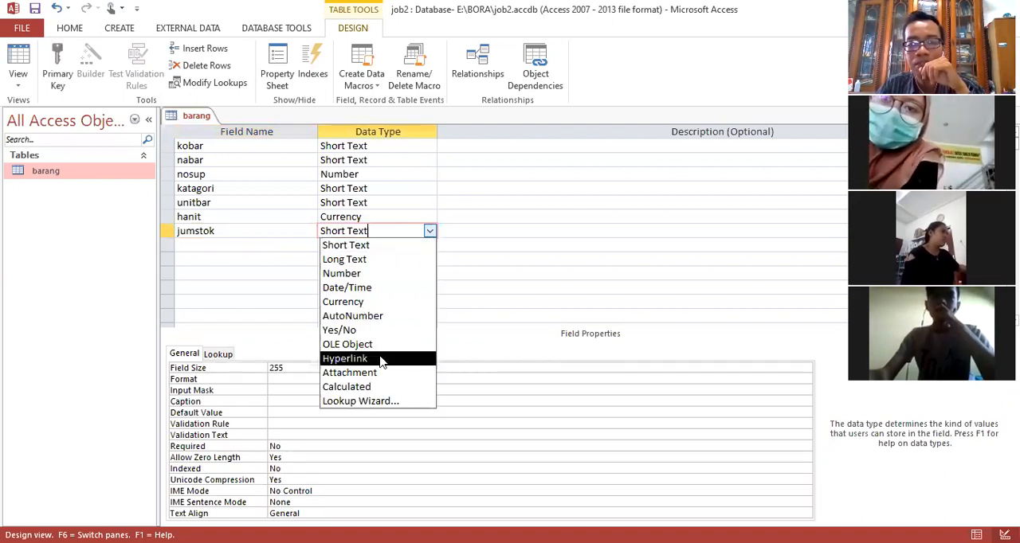
pyautogui.click(385, 274)
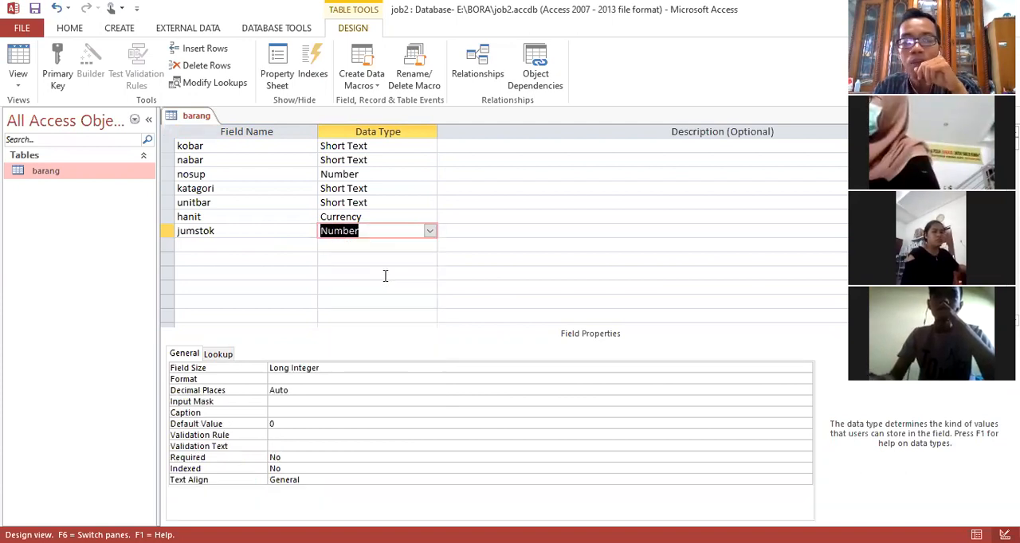
# Step: Open the barang table in Datasheet View to check its columns
pyautogui.click(515, 191)
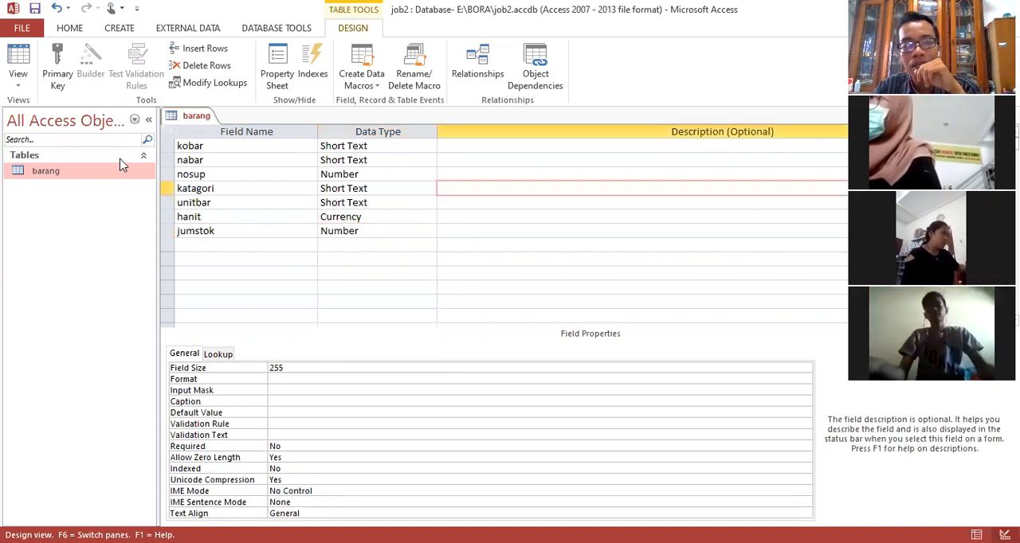
pyautogui.click(52, 175)
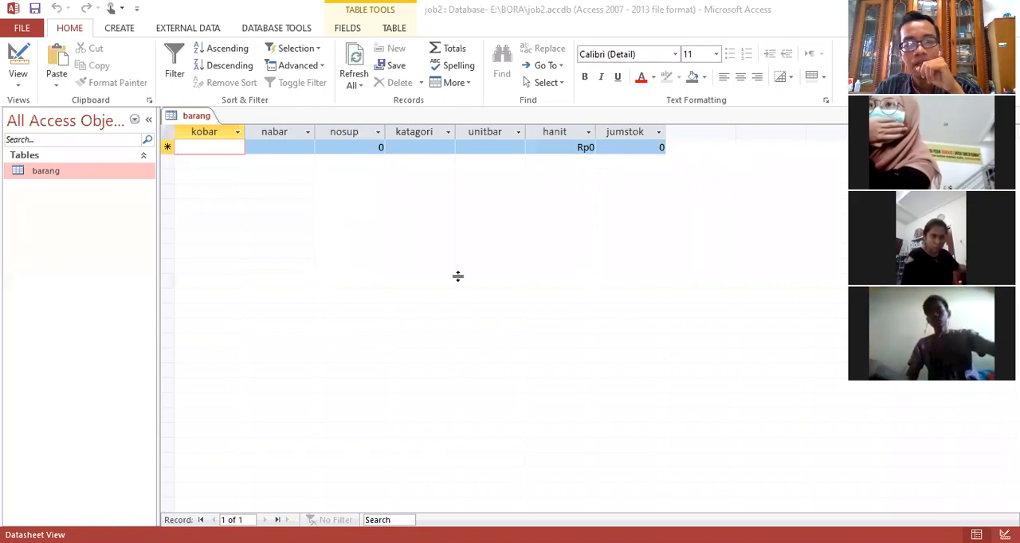
# Step: Switch to the Jobs 2.doc jobsheet in Word and examine the Field Properties required for each column
pyautogui.hotkey('alt', 'Tab')
pyautogui.scroll(-3, 448, 265)
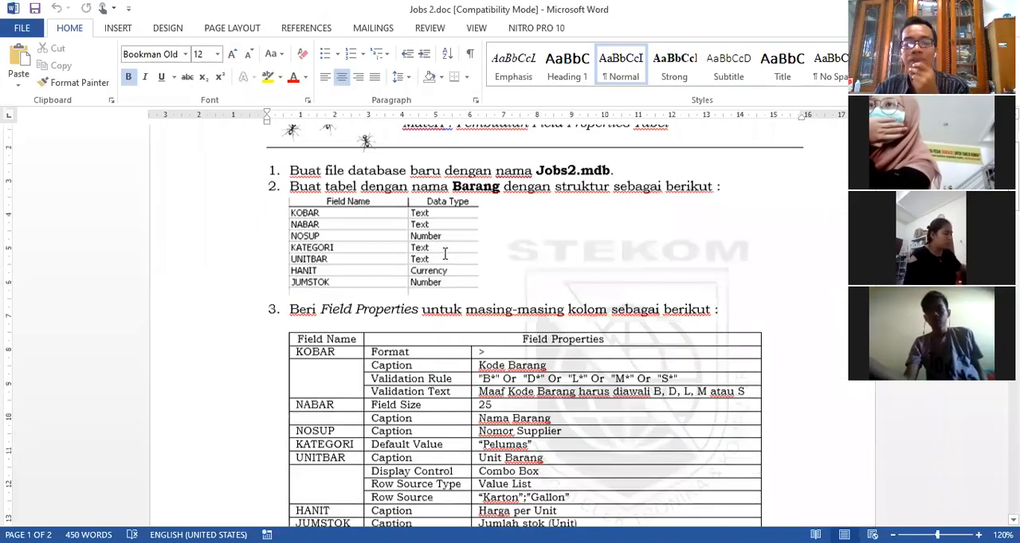
pyautogui.scroll(-1, 445, 254)
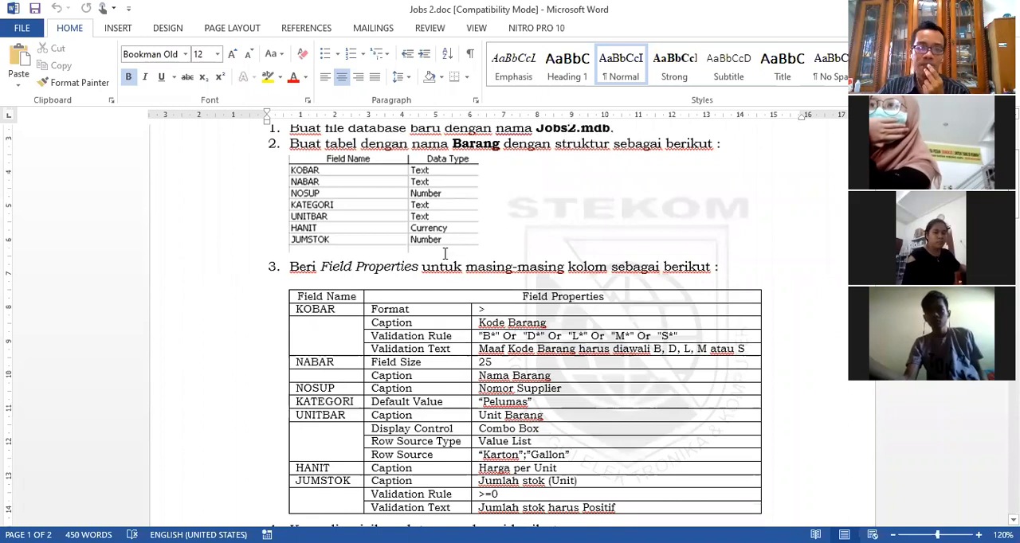
pyautogui.scroll(-2, 440, 263)
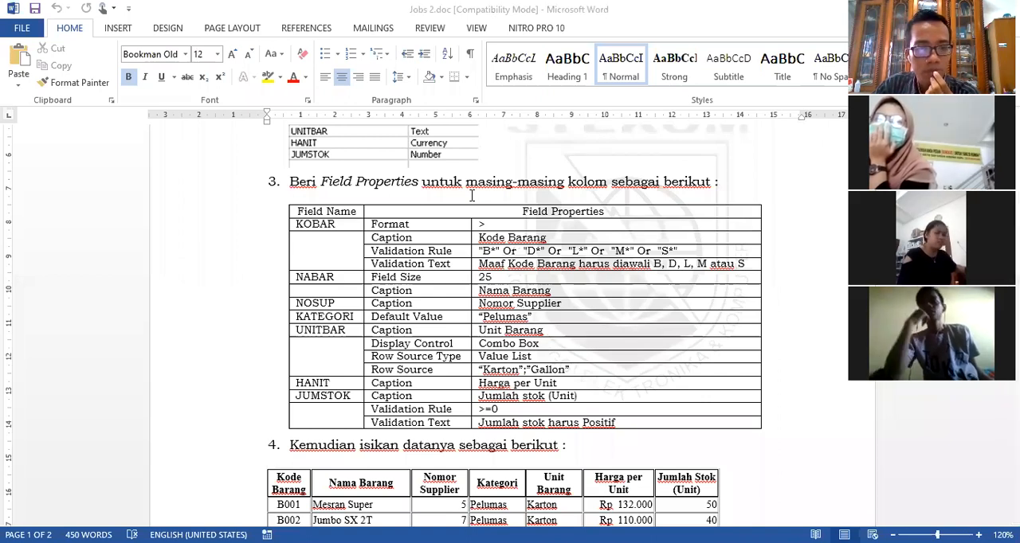
# Step: Switch back to Access, reopen the barang table in Design View and select the katagori field
pyautogui.hotkey('alt', 'Tab')
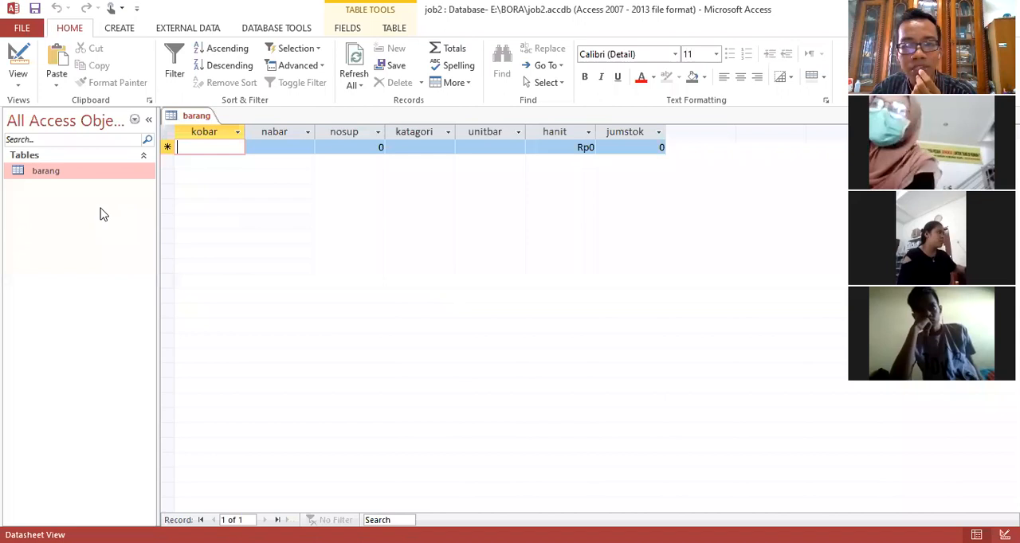
pyautogui.rightClick(51, 172)
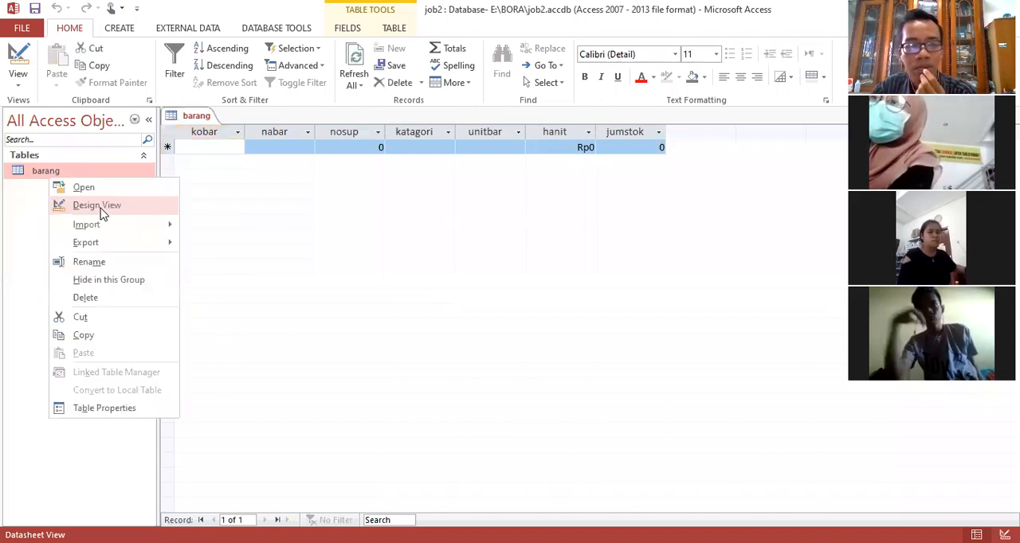
pyautogui.press('Return')
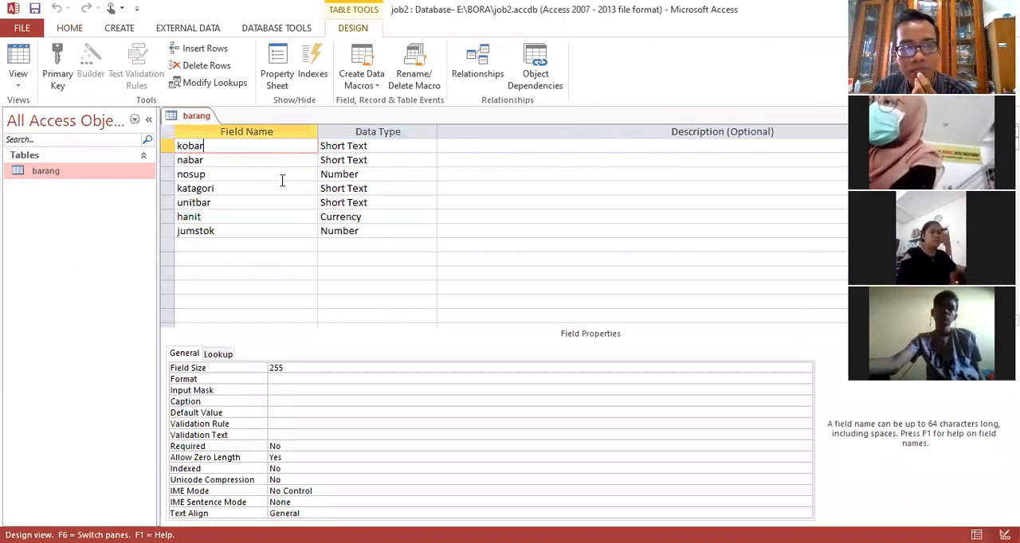
pyautogui.click(282, 182)
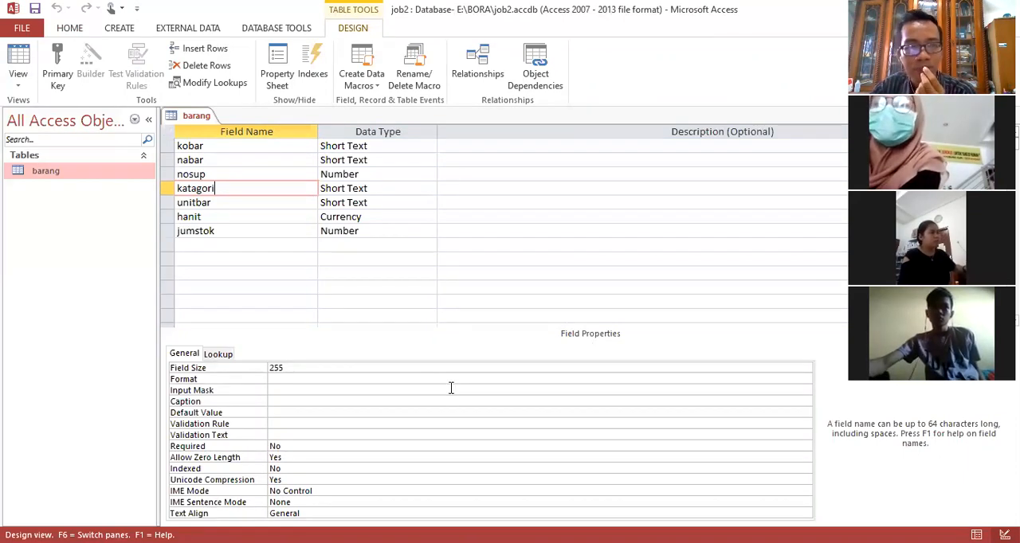
# Step: Set the kobar field's Field Size to 25 and its Format to >
pyautogui.click(280, 148)
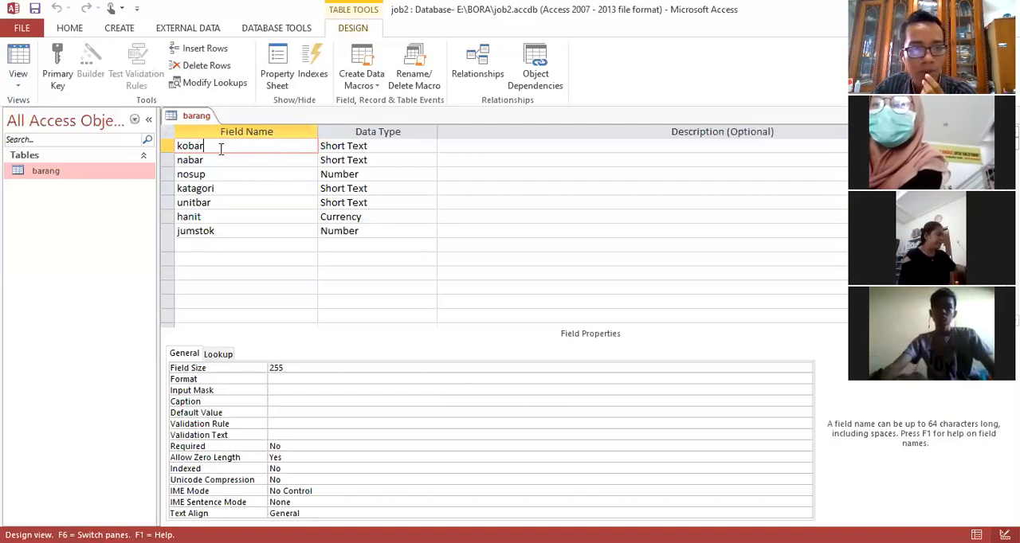
pyautogui.click(354, 369)
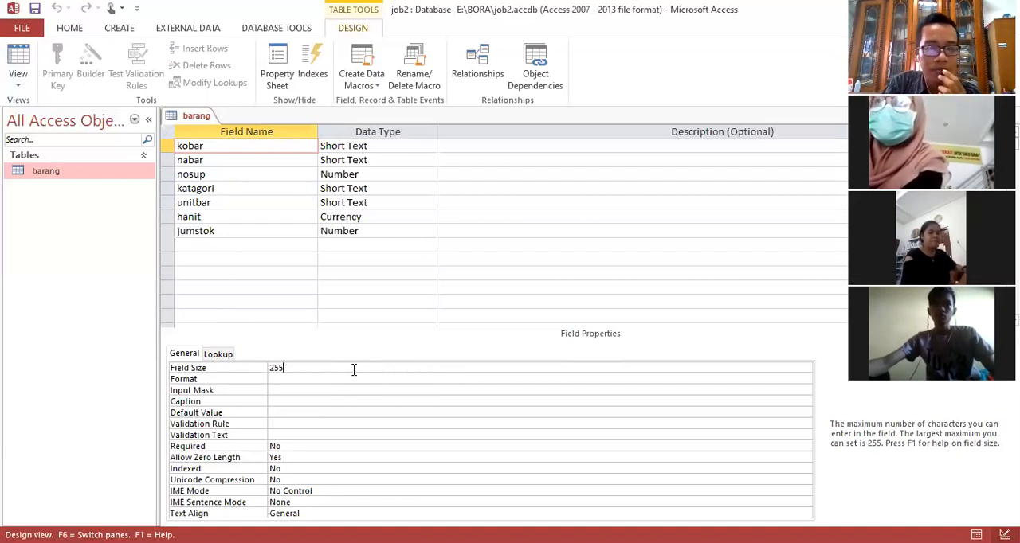
pyautogui.press('BackSpace')
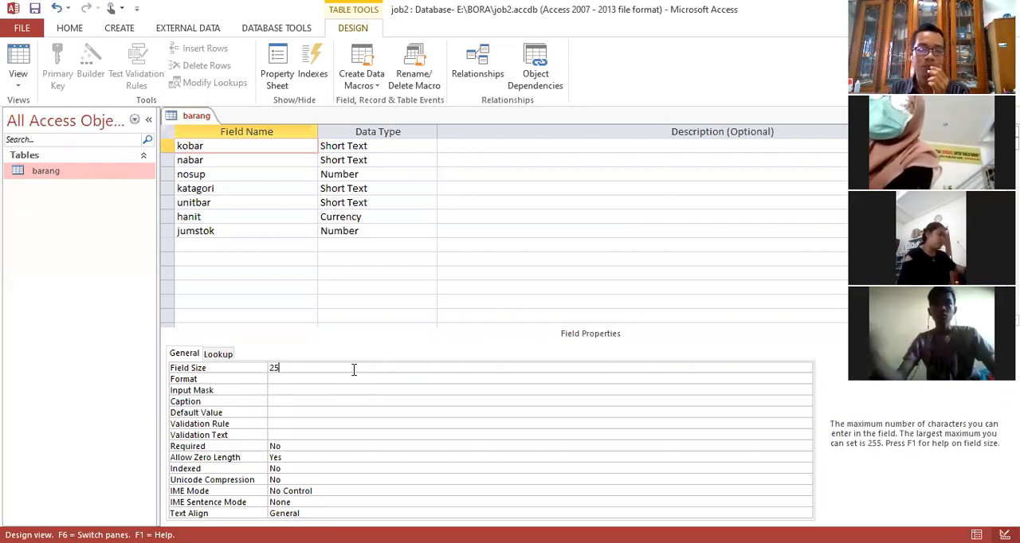
pyautogui.click(303, 381)
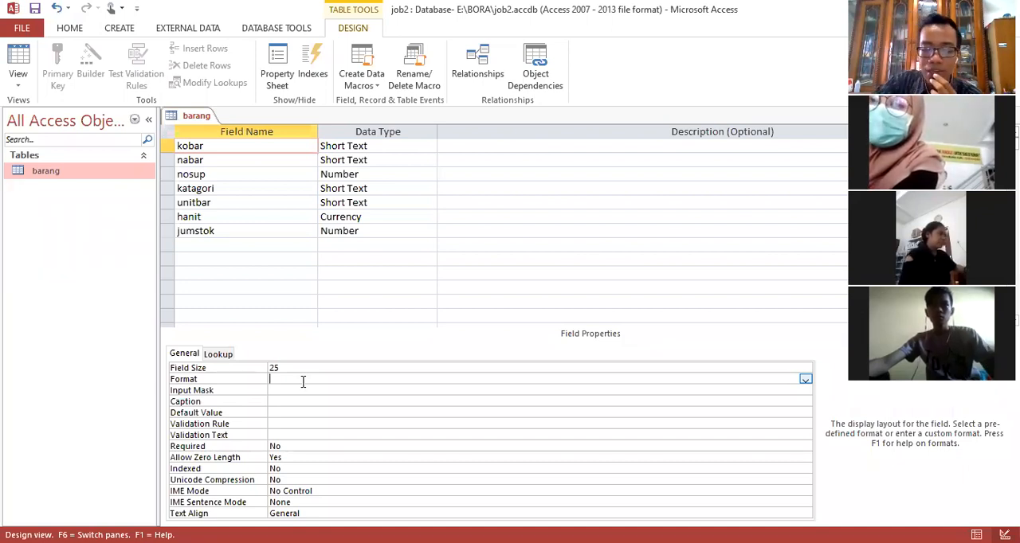
pyautogui.write('>')
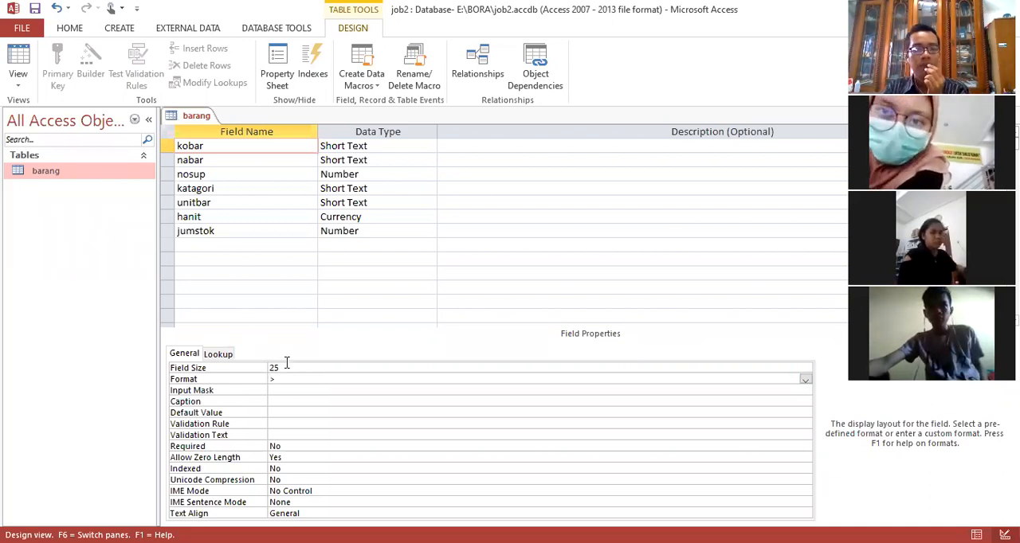
pyautogui.press('Up')
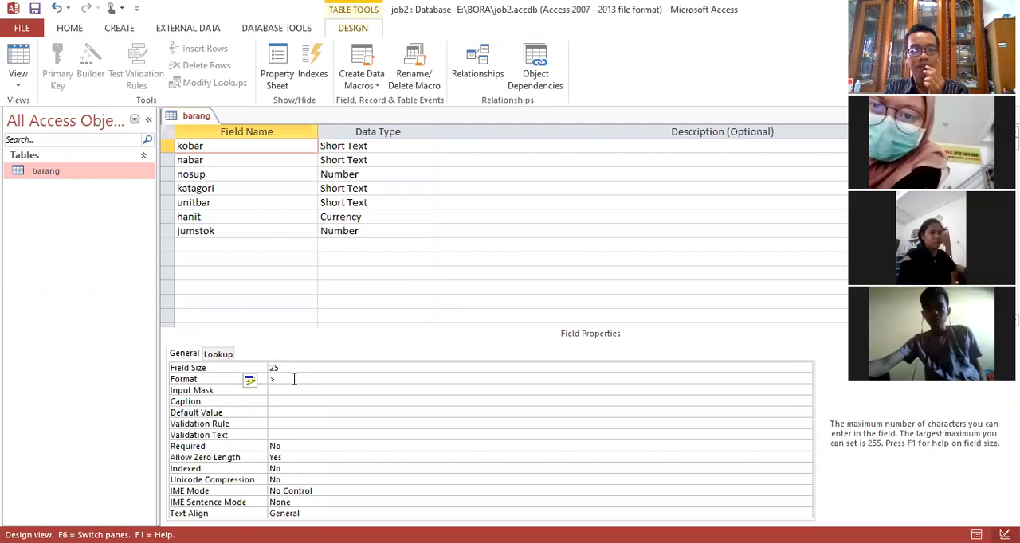
pyautogui.click(294, 379)
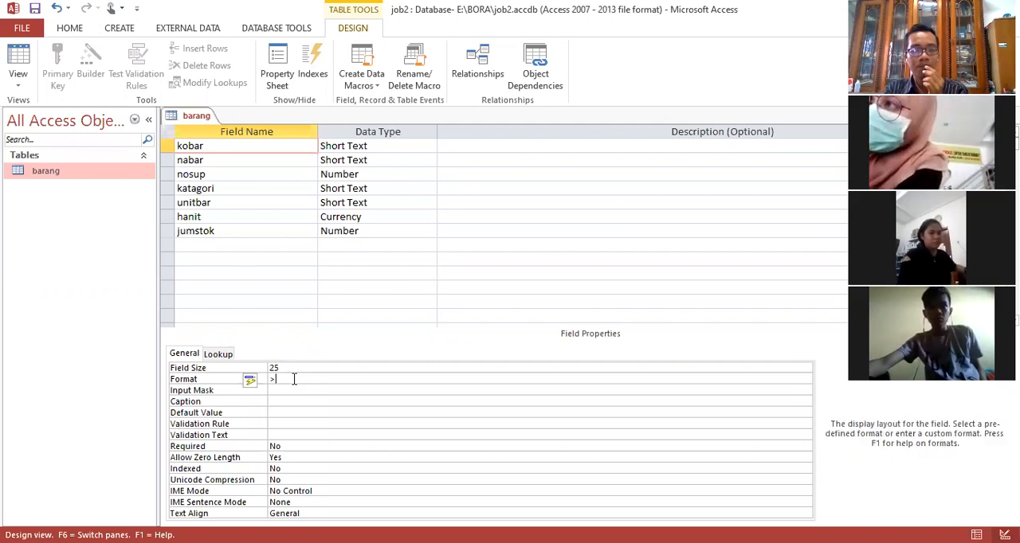
# Step: Open the barang table in Datasheet View, saving the design changes
pyautogui.click(84, 177)
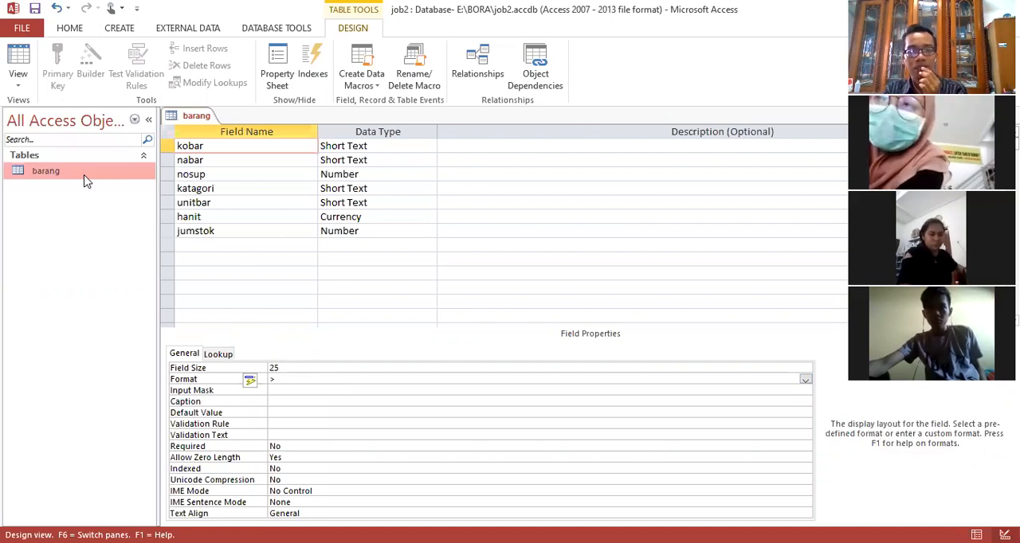
pyautogui.doubleClick(86, 181)
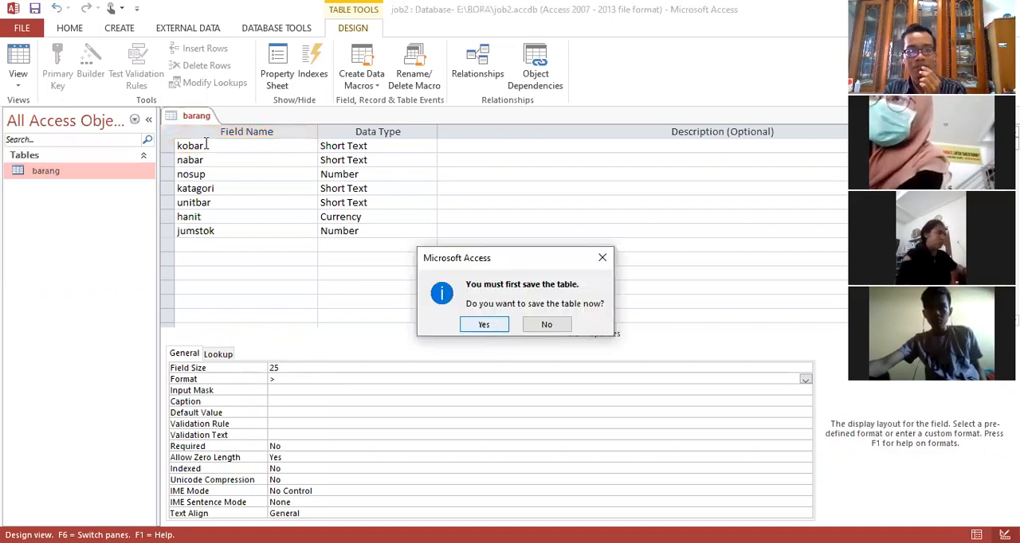
pyautogui.press('Return')
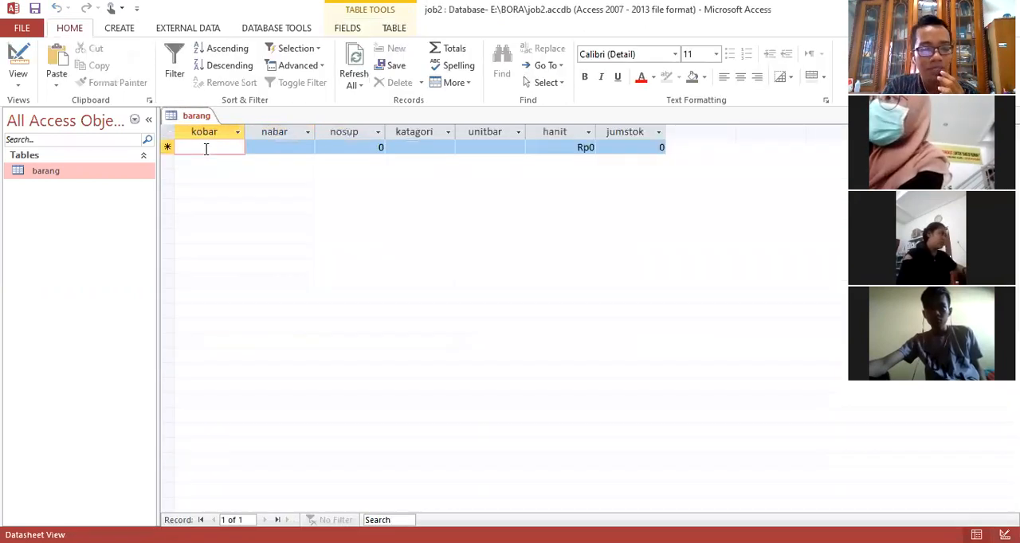
# Step: Fill the first kobar cell with a long run of digits to test its length limit, and clear it again
pyautogui.write('1')
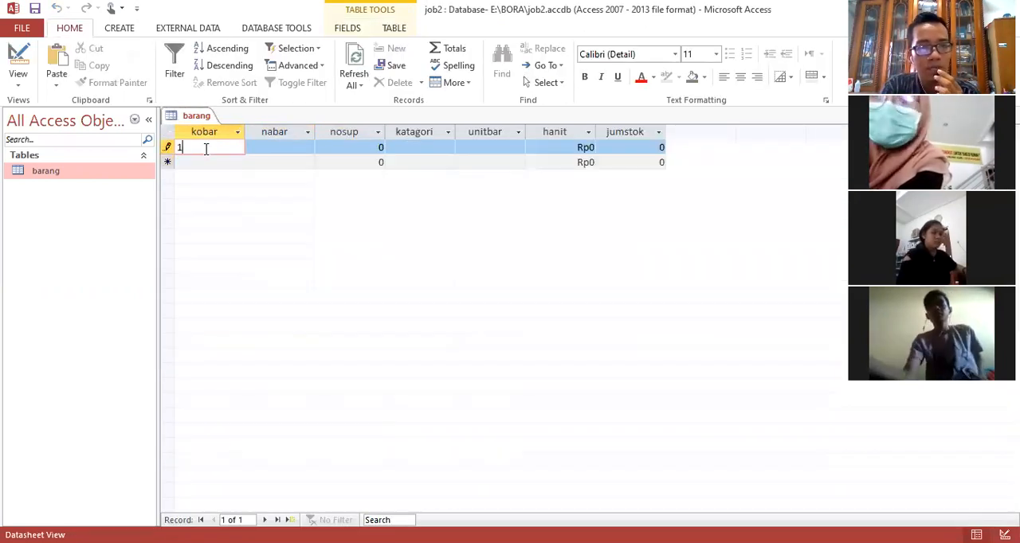
pyautogui.write('2333333333333')
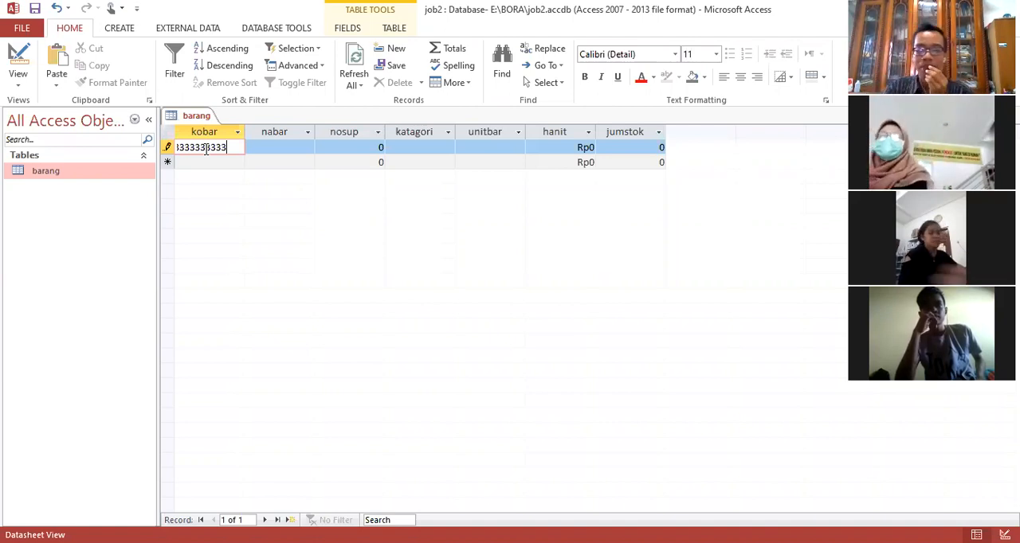
pyautogui.press('BackSpace')
pyautogui.press('BackSpace')
pyautogui.press('BackSpace')
pyautogui.press('BackSpace')
pyautogui.press('BackSpace')
pyautogui.press('BackSpace')
pyautogui.press('BackSpace')
pyautogui.press('BackSpace')
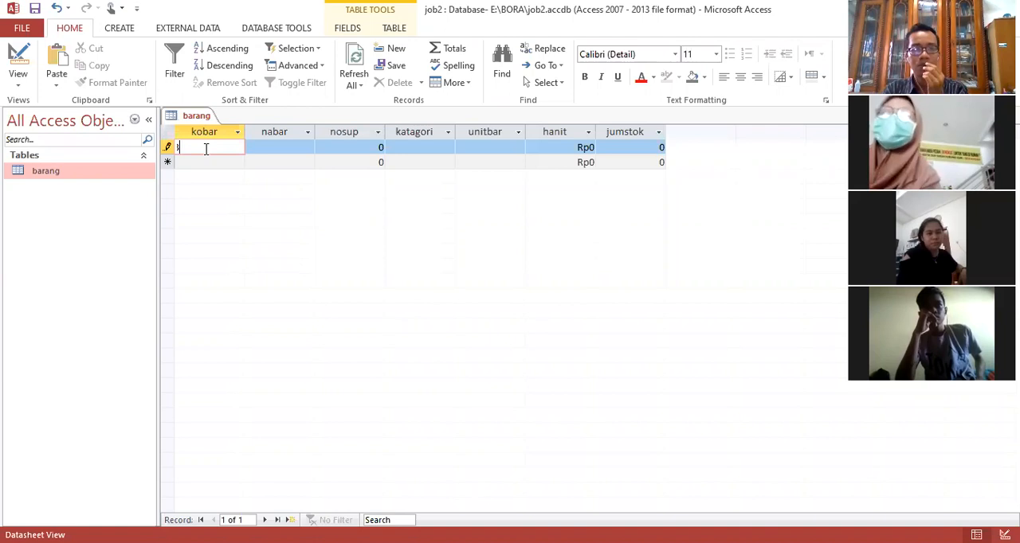
pyautogui.press('BackSpace')
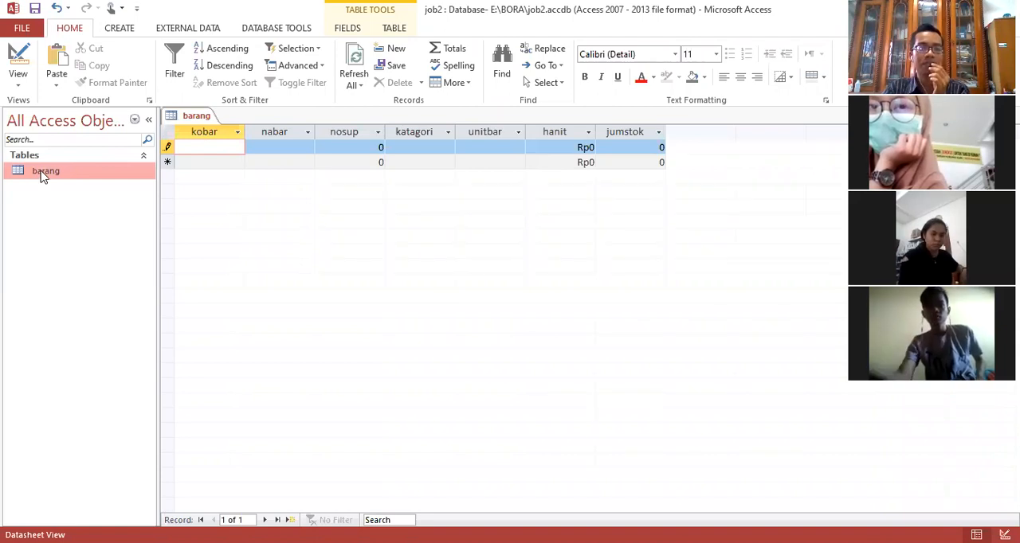
pyautogui.click(298, 379)
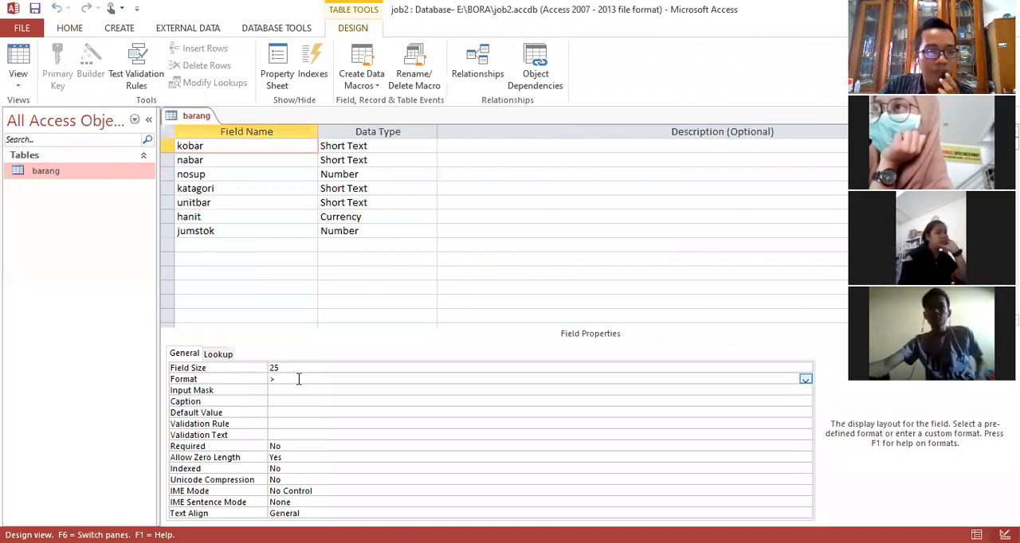
pyautogui.click(294, 421)
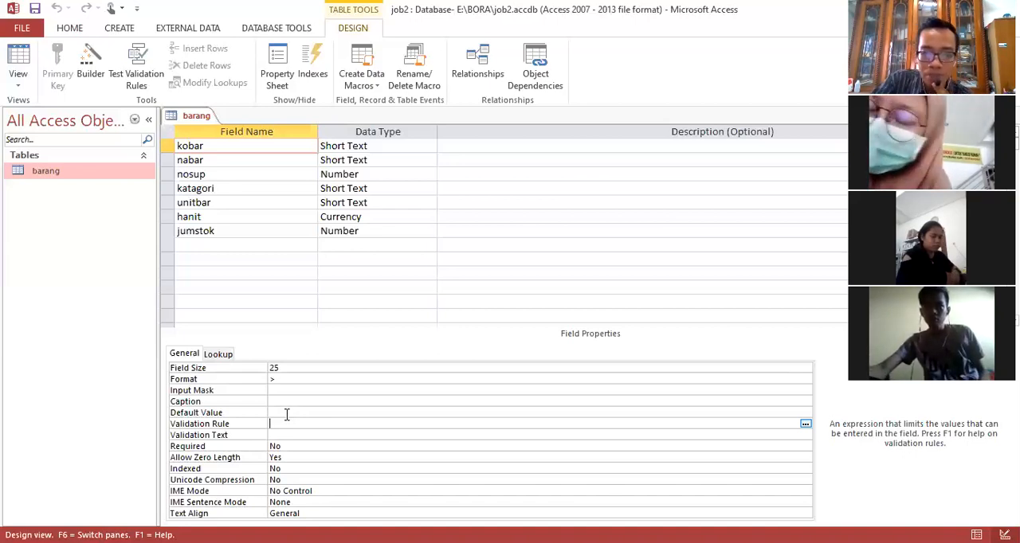
pyautogui.write('"')
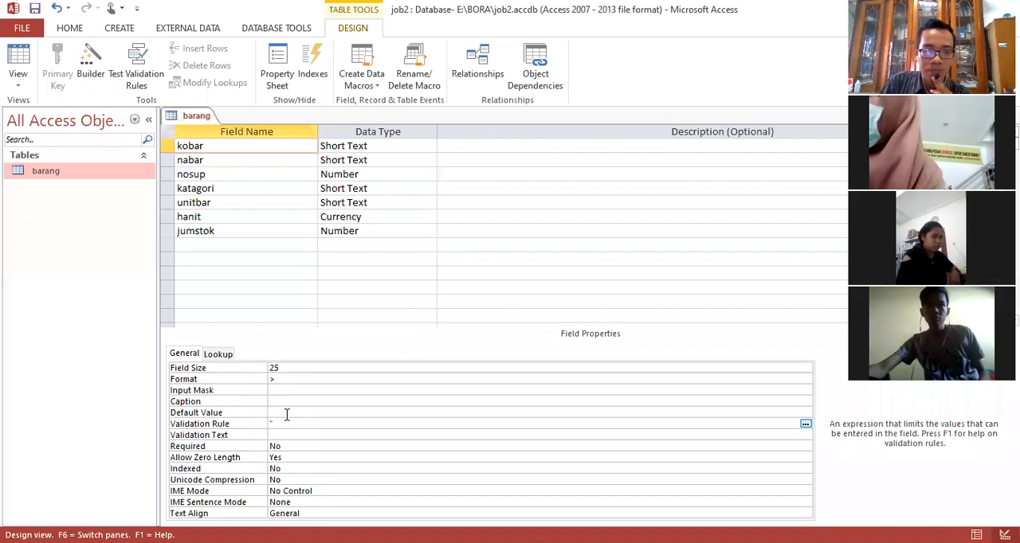
pyautogui.write('b')
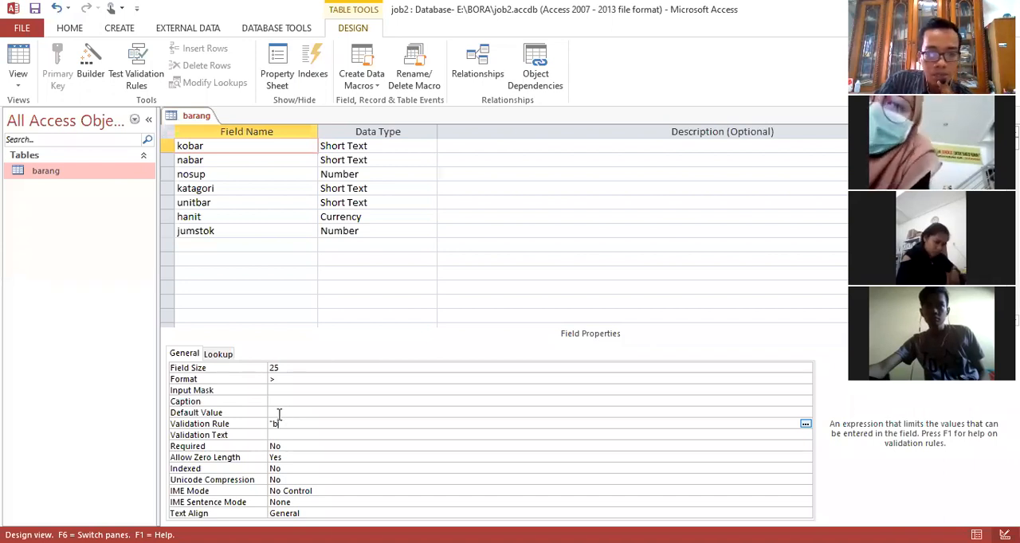
pyautogui.press('BackSpace')
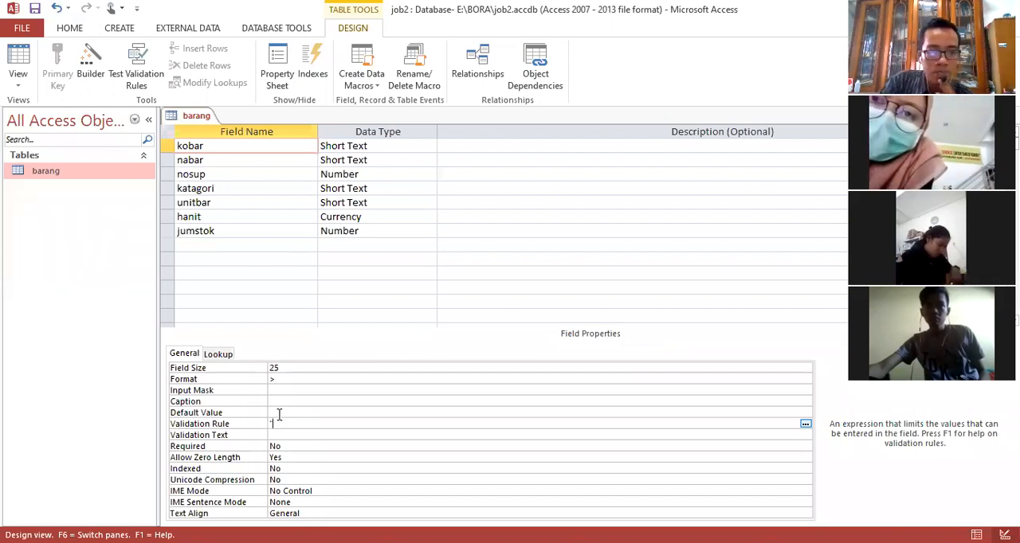
pyautogui.press('capslock')
pyautogui.write('B*')
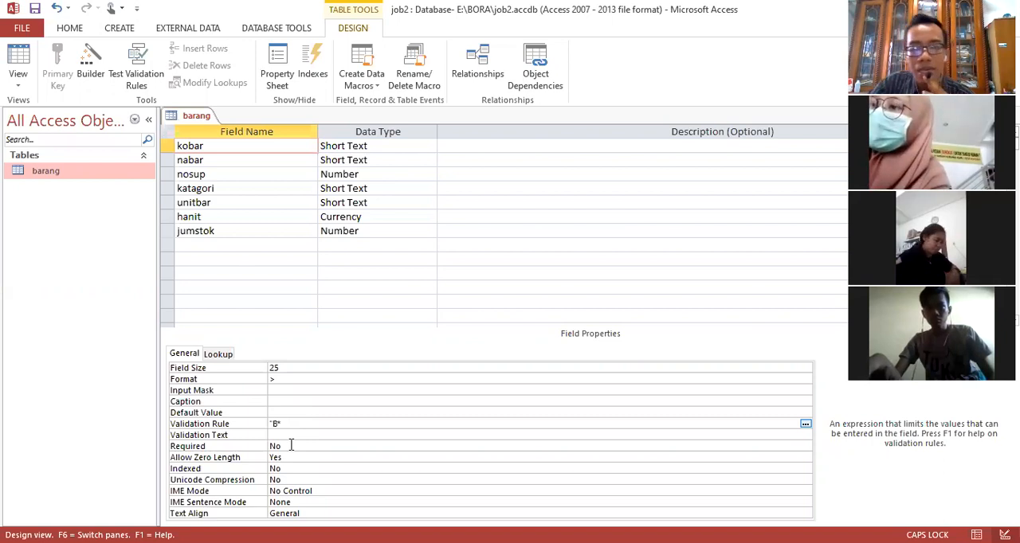
pyautogui.press('BackSpace')
pyautogui.press('BackSpace')
pyautogui.press('BackSpace')
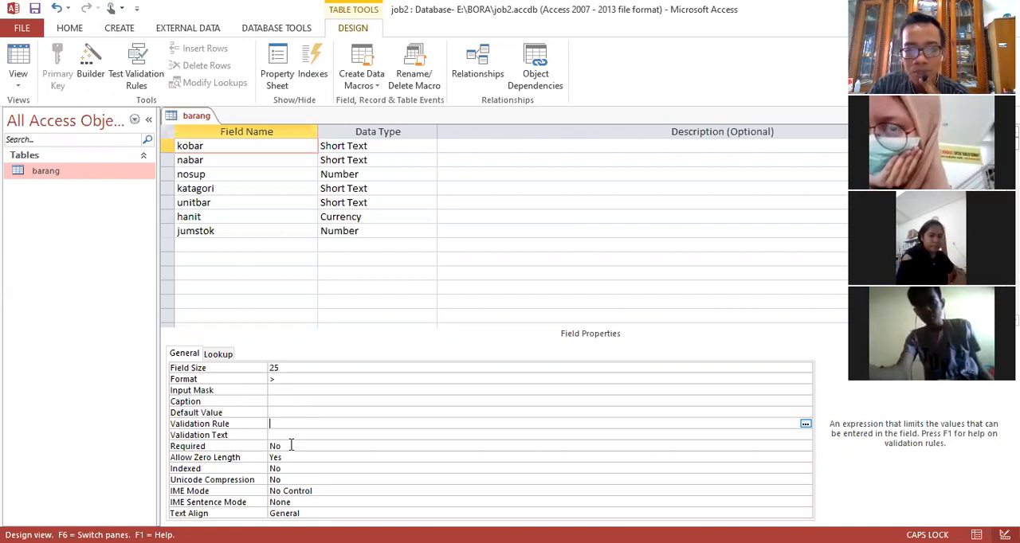
# Step: Set the kobar field's Validation Rule to Like "B*" and open the table in Datasheet View, saving the change
pyautogui.write('"B')
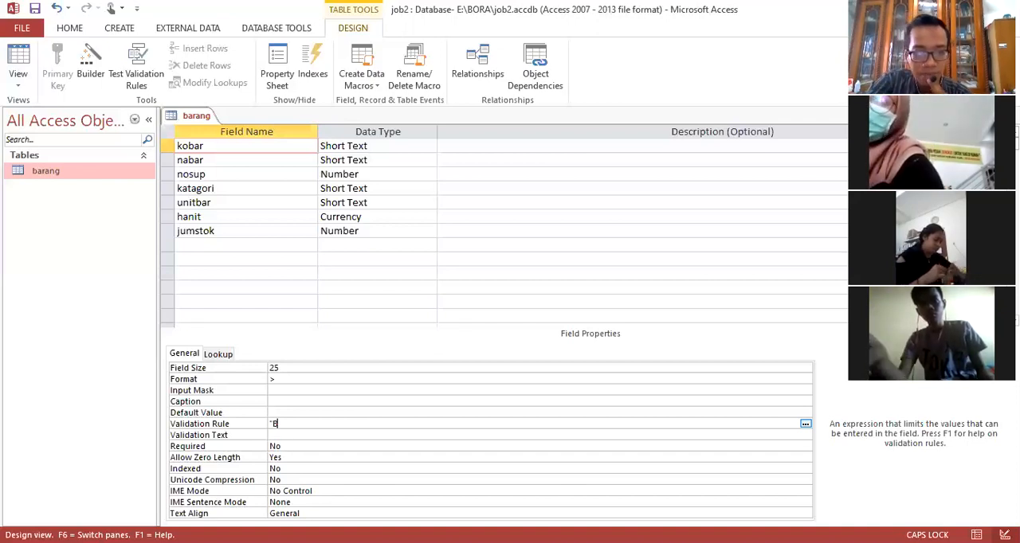
pyautogui.write('*')
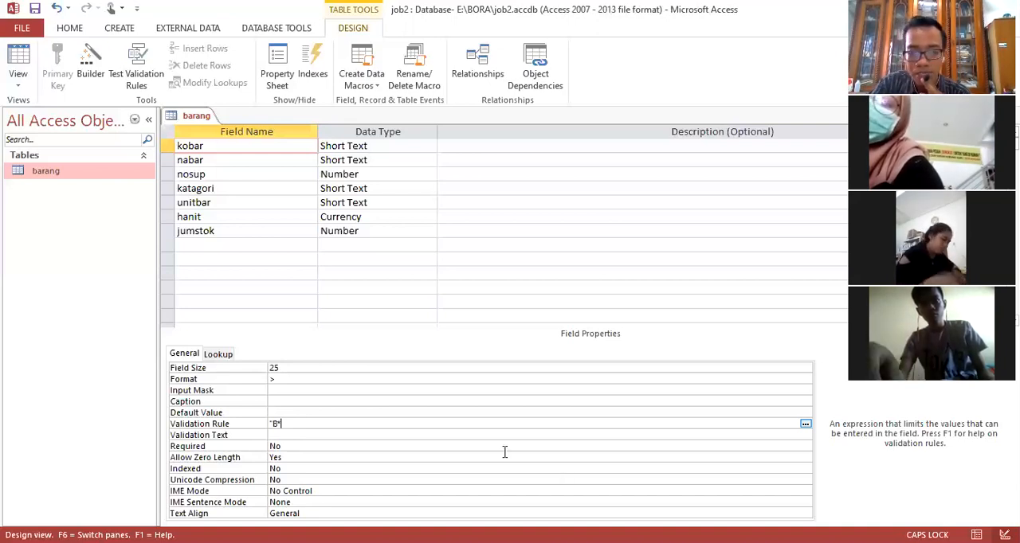
pyautogui.click(269, 424)
pyautogui.write('Like')
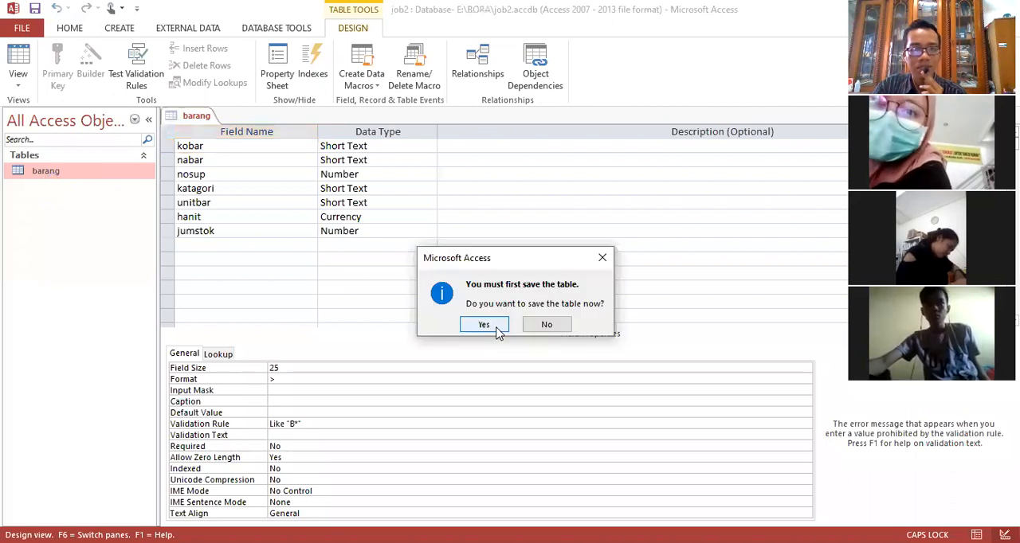
pyautogui.click(496, 329)
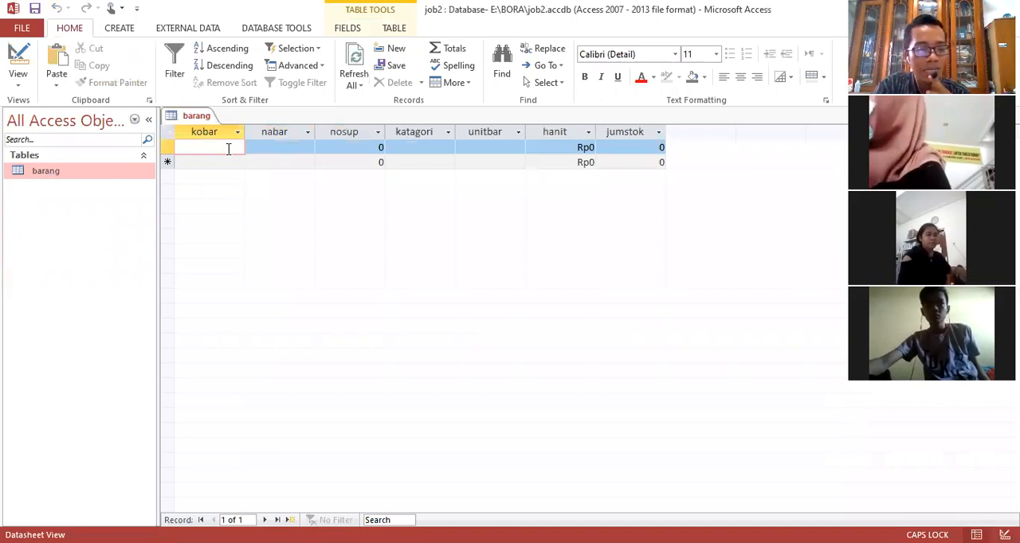
# Step: Try to enter Q in the first kobar cell to test the validation rule
pyautogui.write('0')
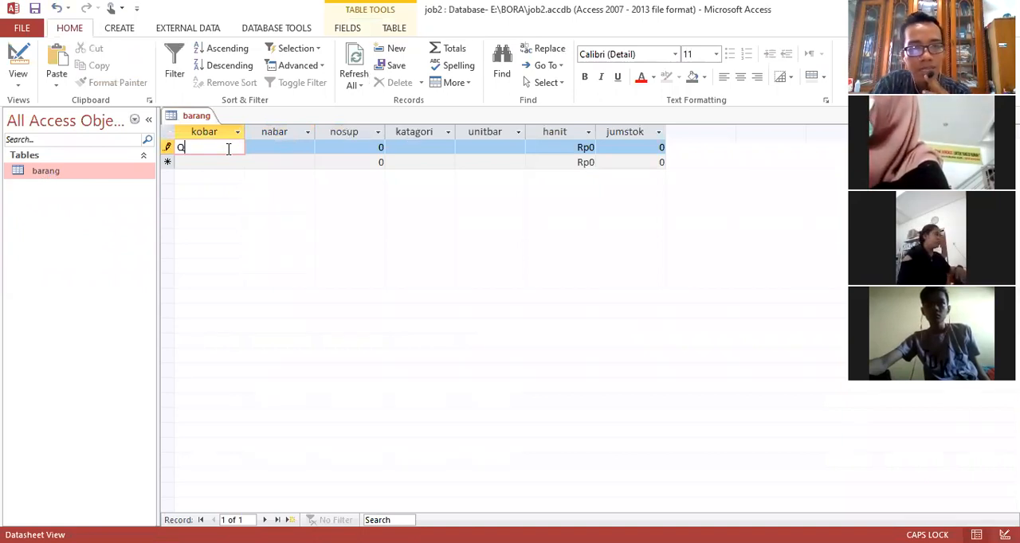
pyautogui.press('Return')
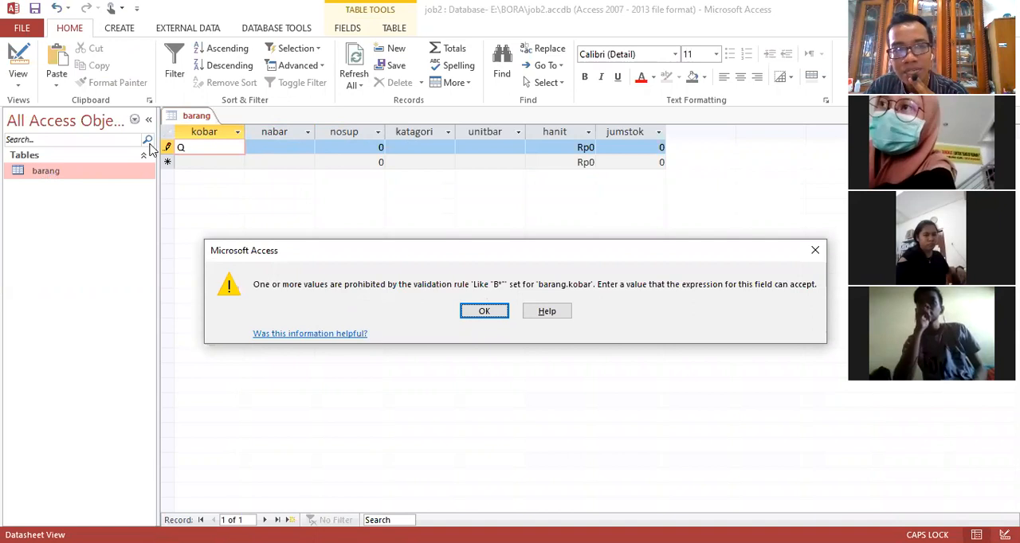
pyautogui.click(487, 311)
# Step: Replace the first record's kobar value with B001 and move on to its nabar cell
pyautogui.press('BackSpace')
pyautogui.write('B')
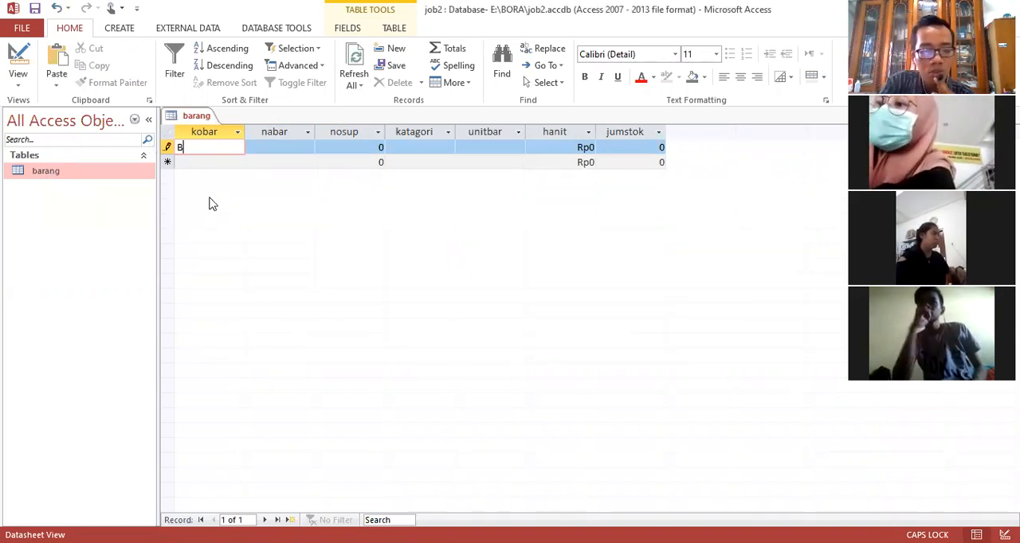
pyautogui.write('001')
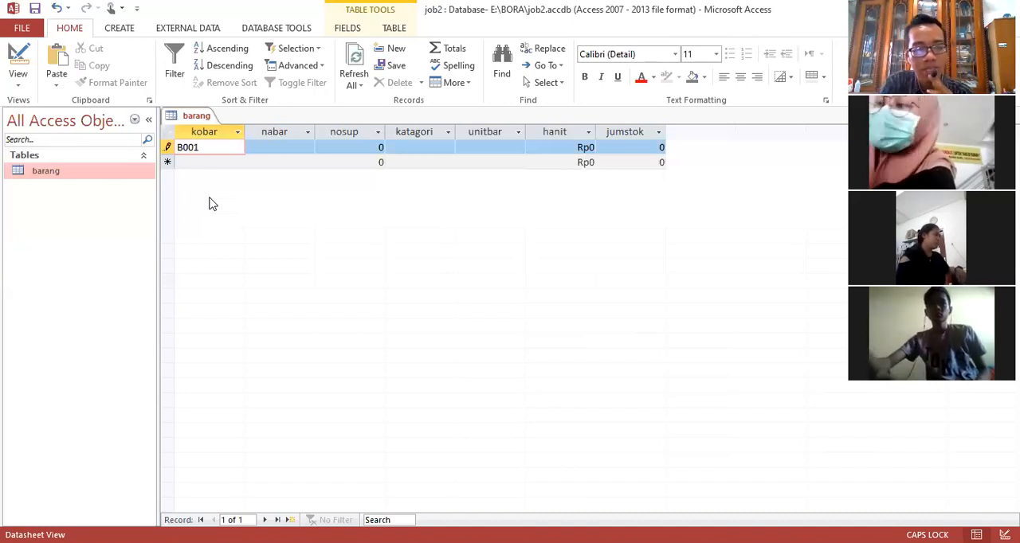
pyautogui.press('Tab')
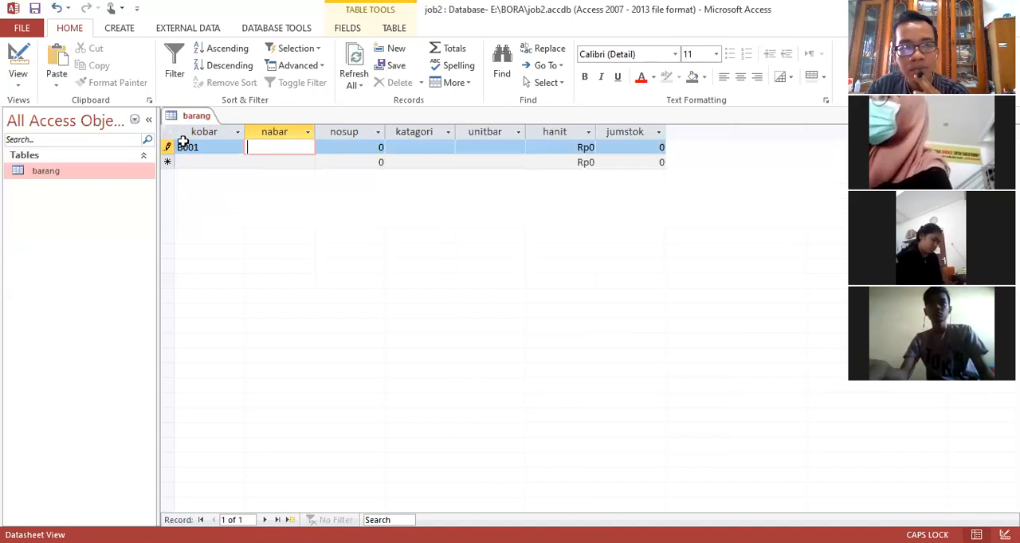
# Step: Re-enter the kobar field's Validation Rule as "B*" in Design View and return to the table's Datasheet View
pyautogui.click(219, 147)
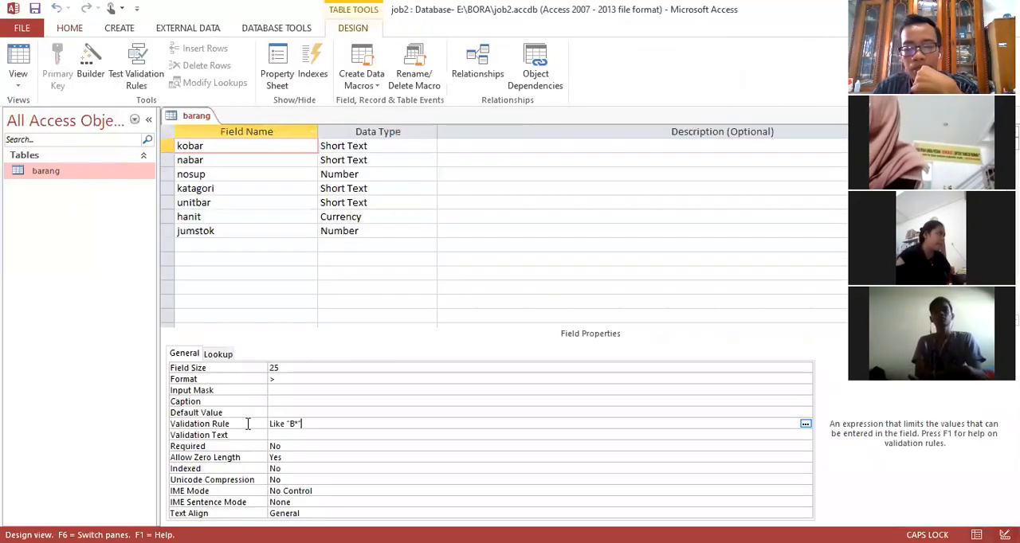
pyautogui.click(247, 429)
pyautogui.press('Delete')
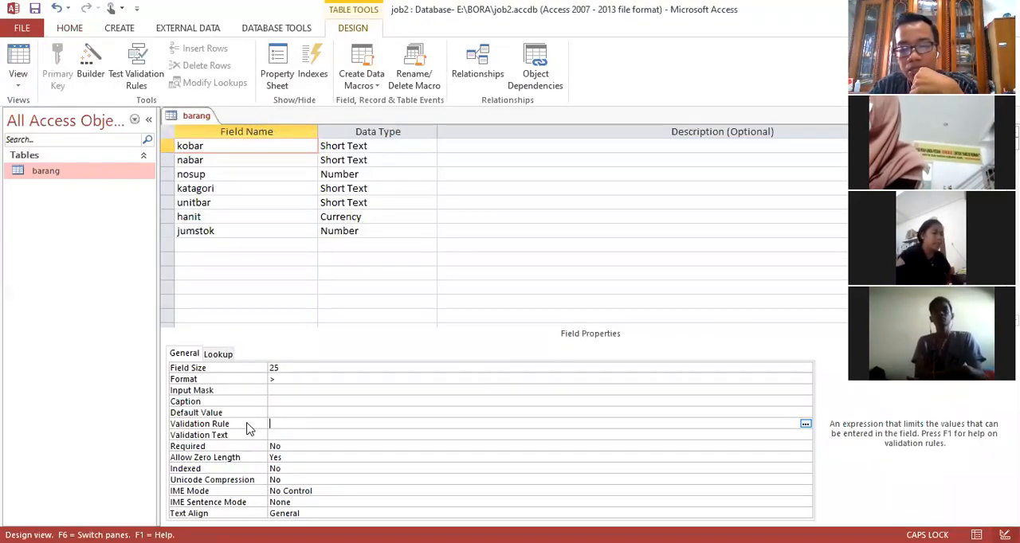
pyautogui.write('"')
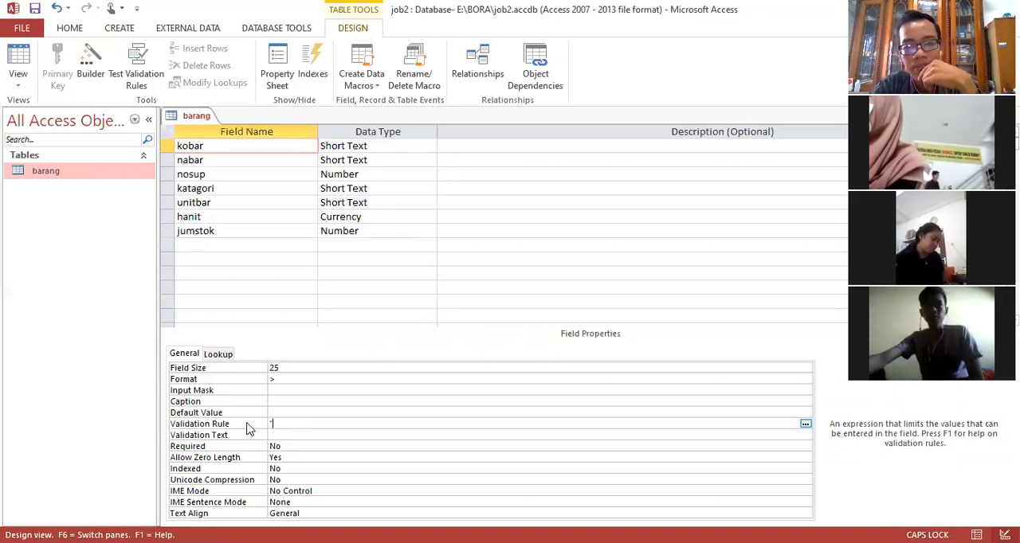
pyautogui.write('B')
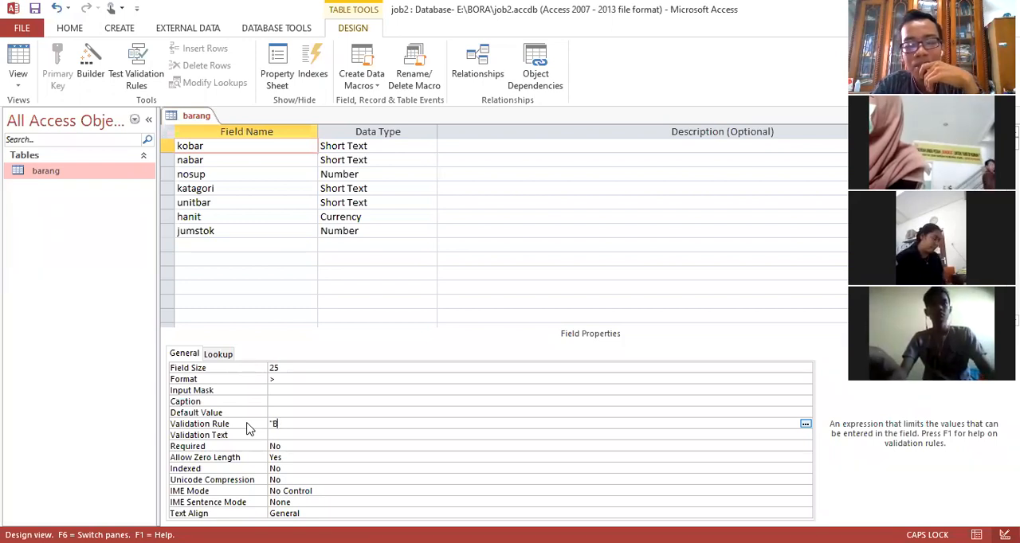
pyautogui.write('*')
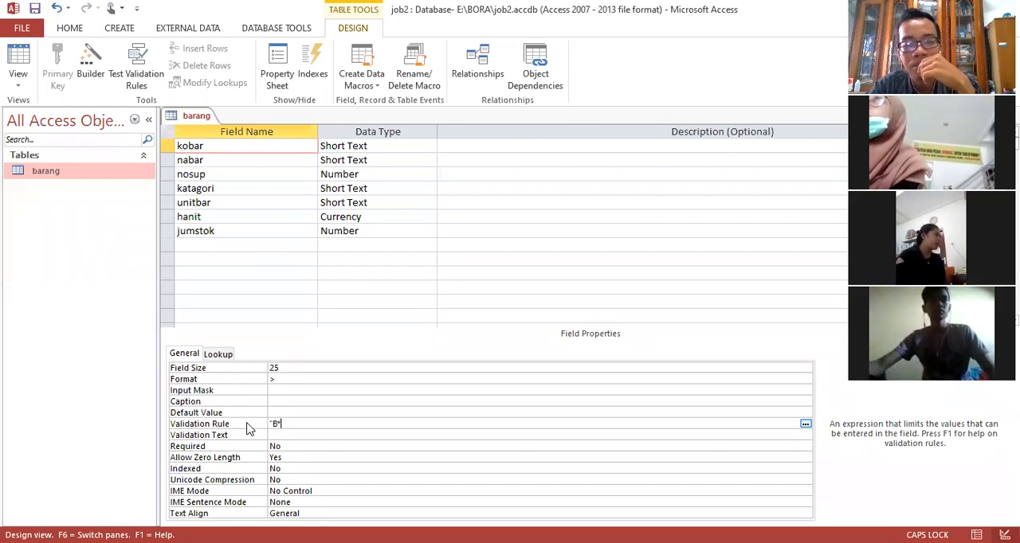
pyautogui.write('"')
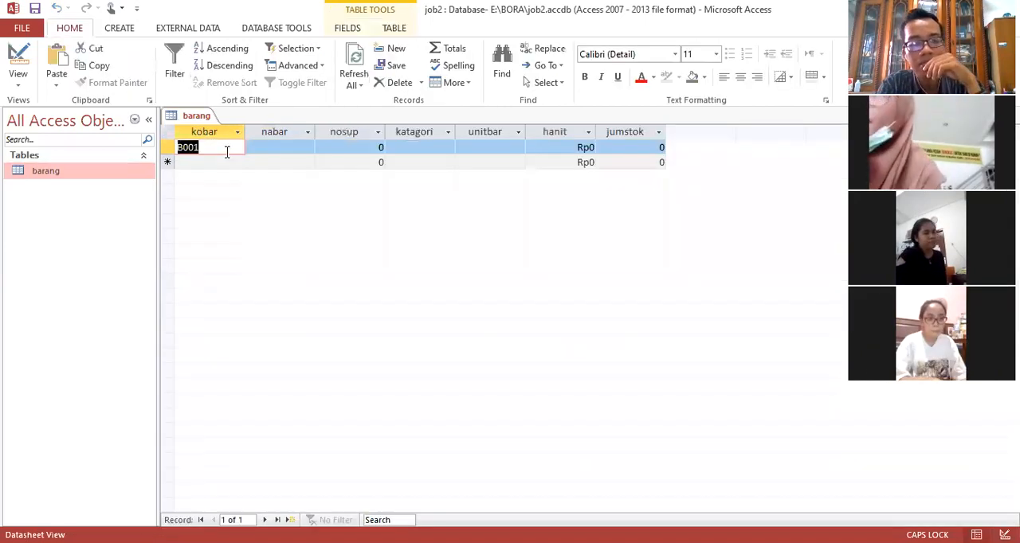
# Step: Try R as the first record's kobar value to test the validation rule, and replace it with B
pyautogui.write('R')
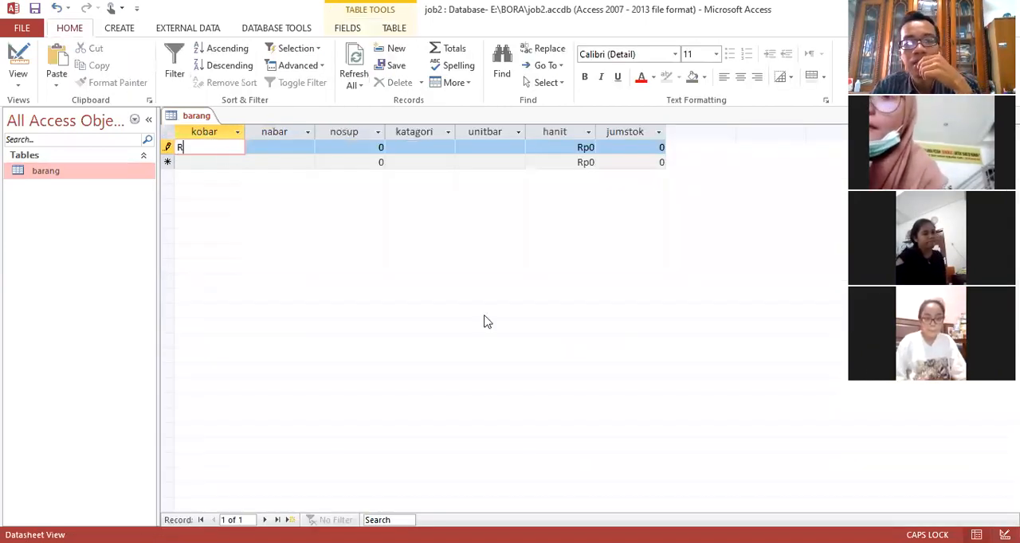
pyautogui.press('Return')
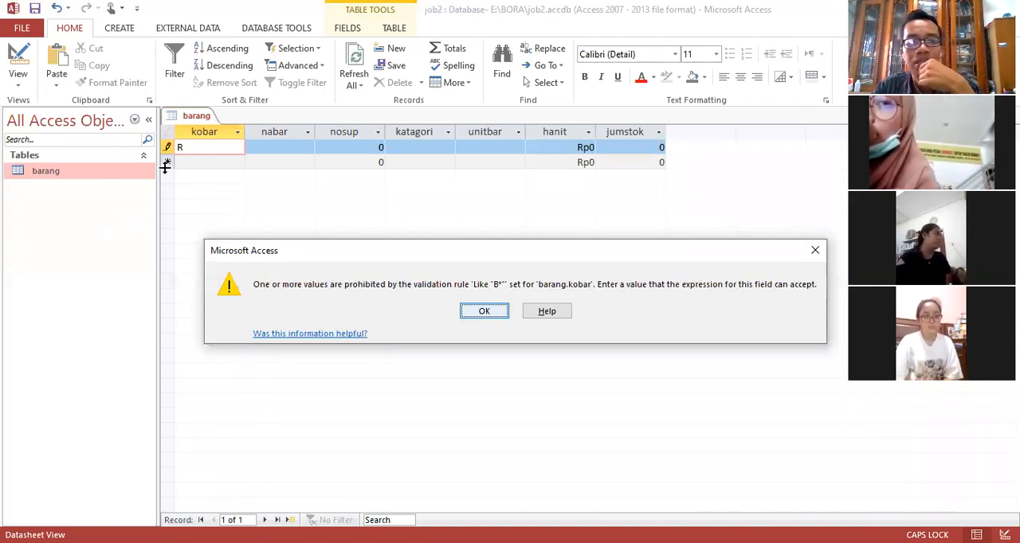
pyautogui.press('Return')
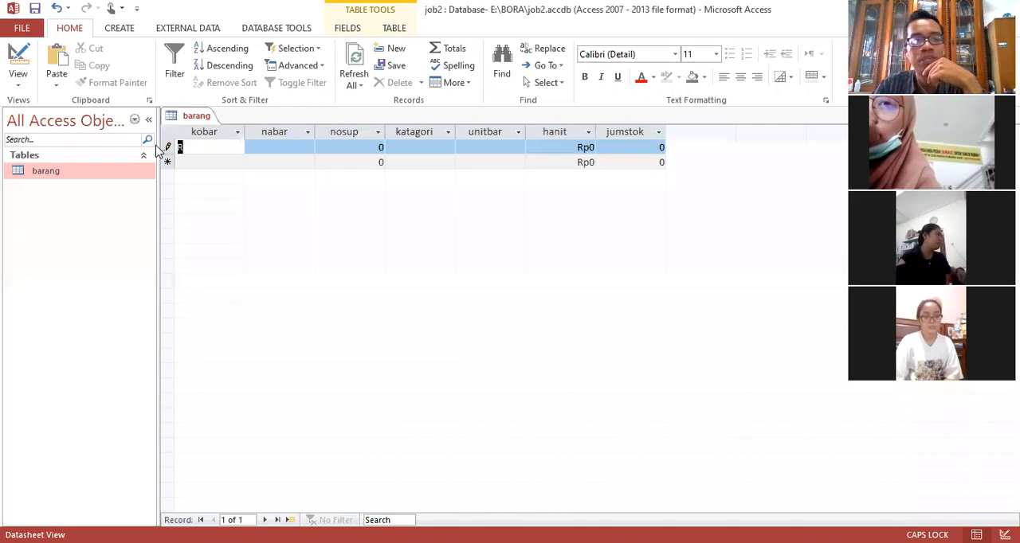
pyautogui.press('BackSpace')
pyautogui.write('B')
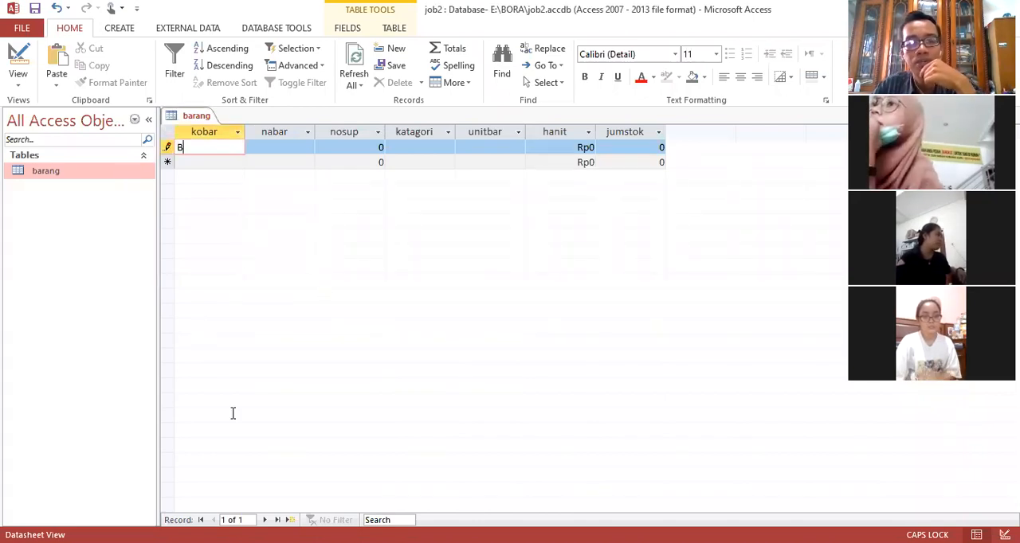
# Step: Set the kobar field's Validation Rule to "B*"OR"D*"OR"L*"OR"M*"OR"S*" in Design View and reopen the table in Datasheet View
pyautogui.press('Delete')
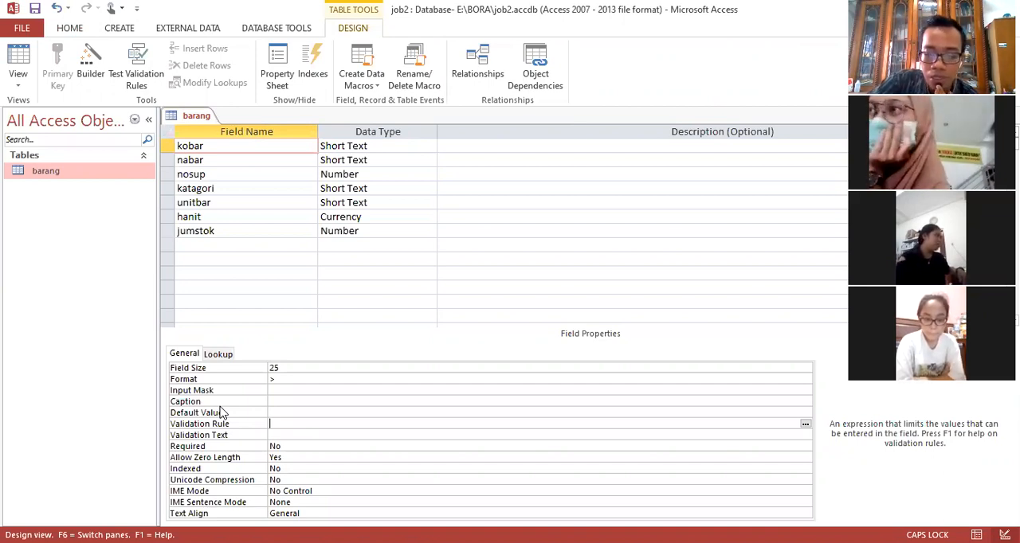
pyautogui.write('"')
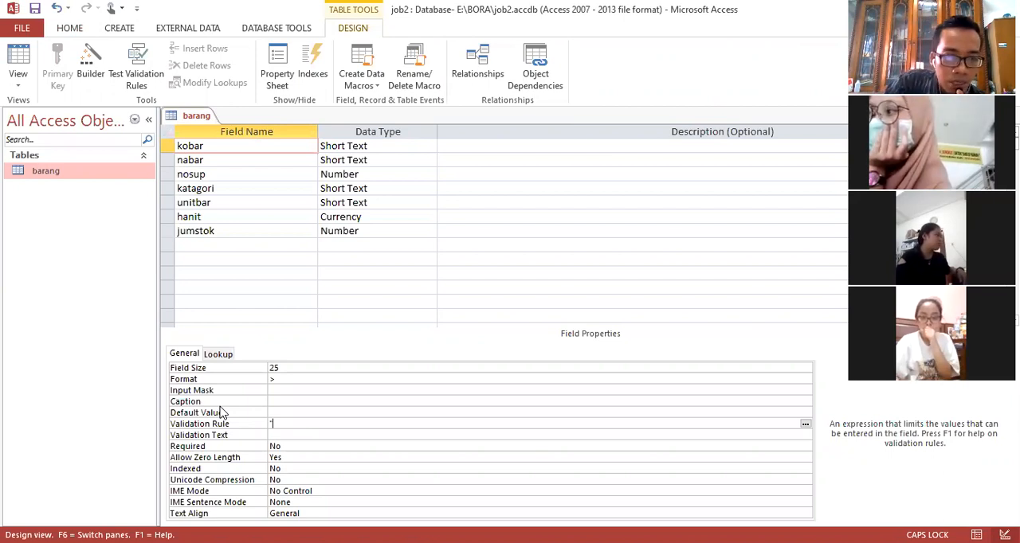
pyautogui.write('B')
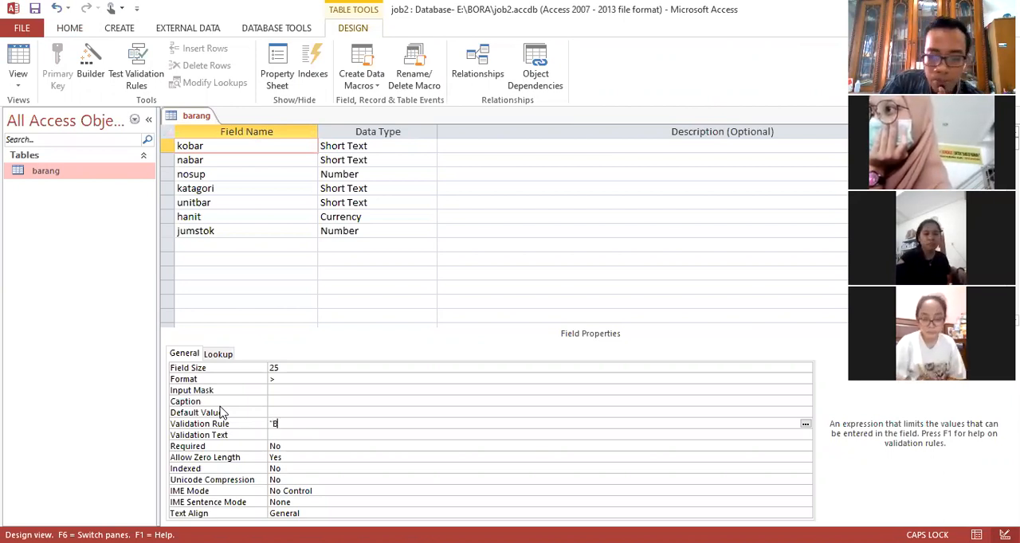
pyautogui.write('"')
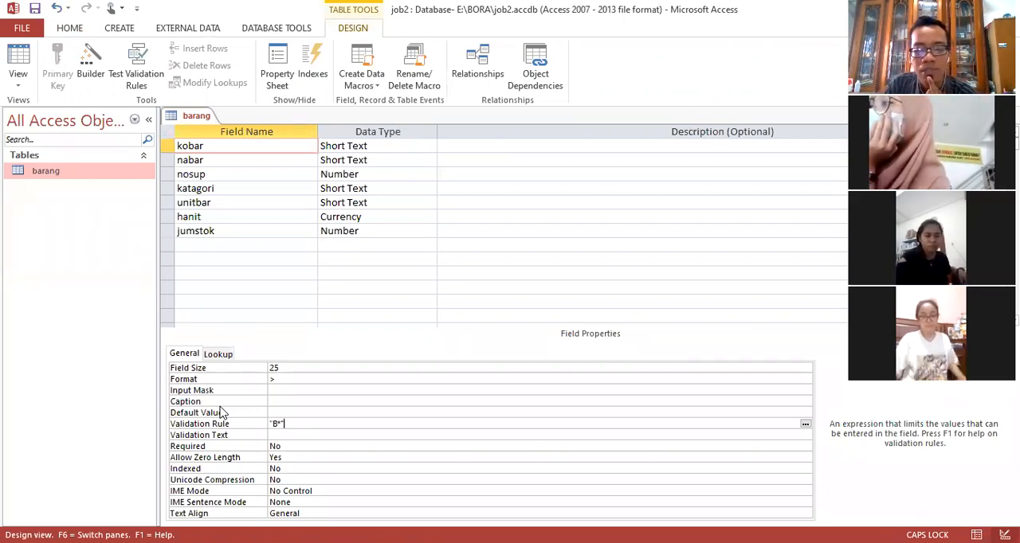
pyautogui.write(';')
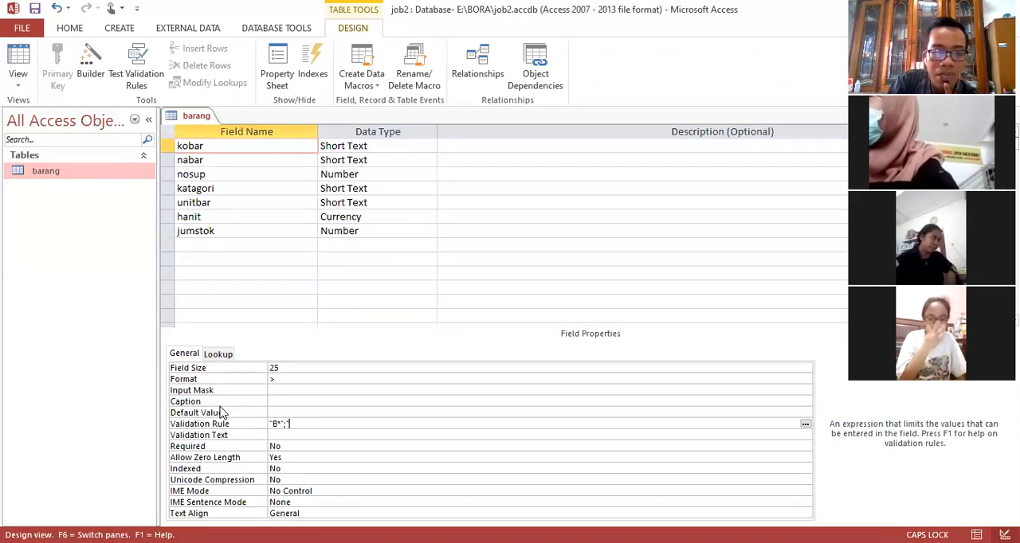
pyautogui.press('BackSpace')
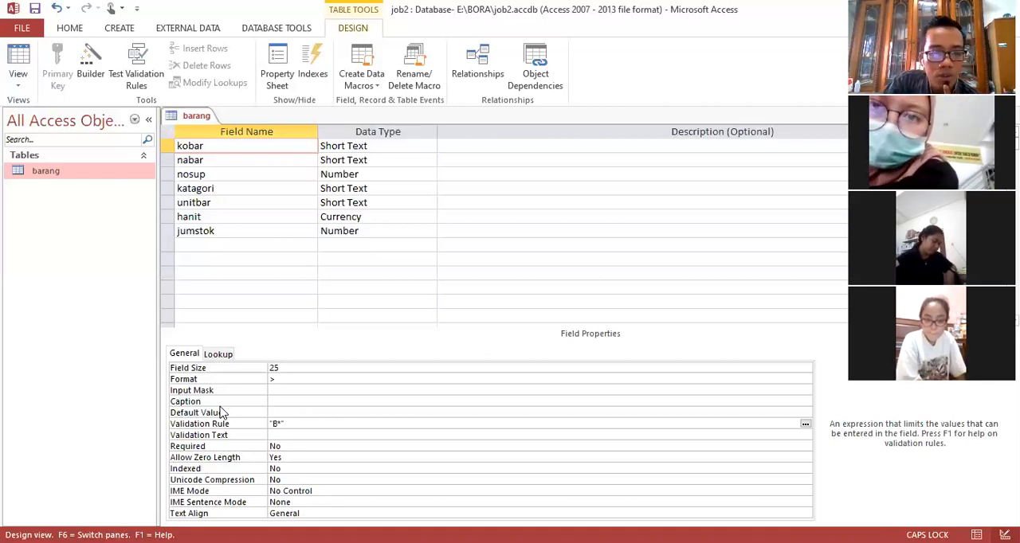
pyautogui.write('OR')
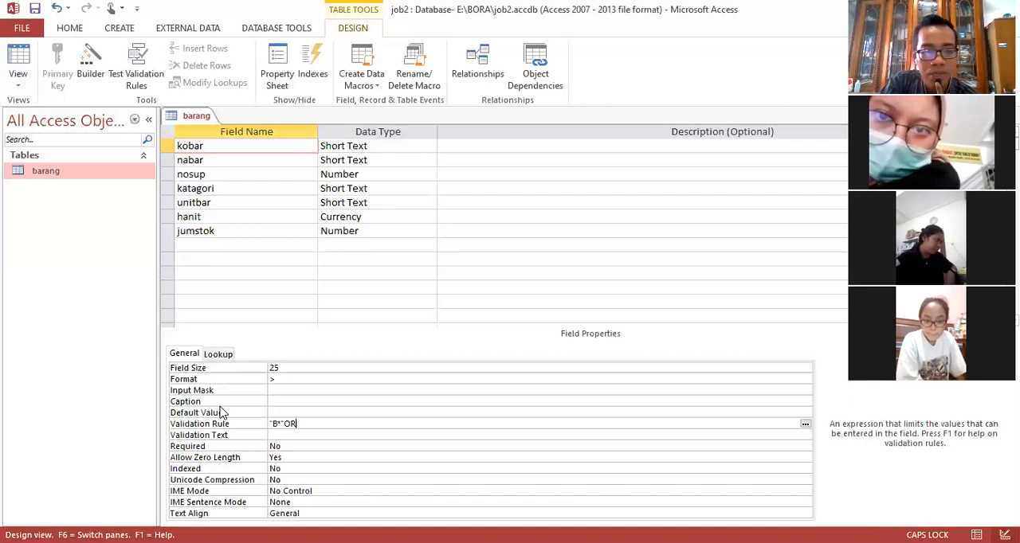
pyautogui.write('"')
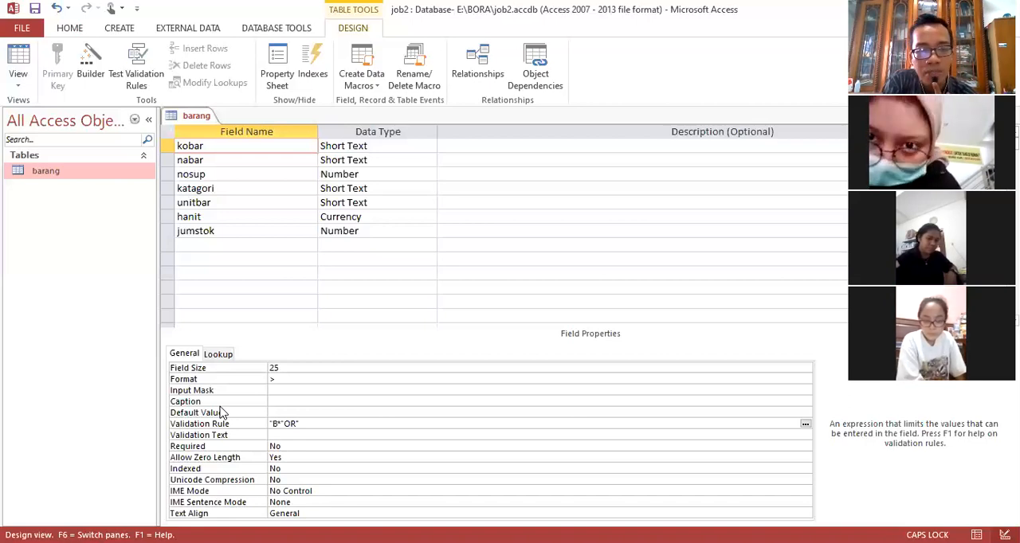
pyautogui.write('D')
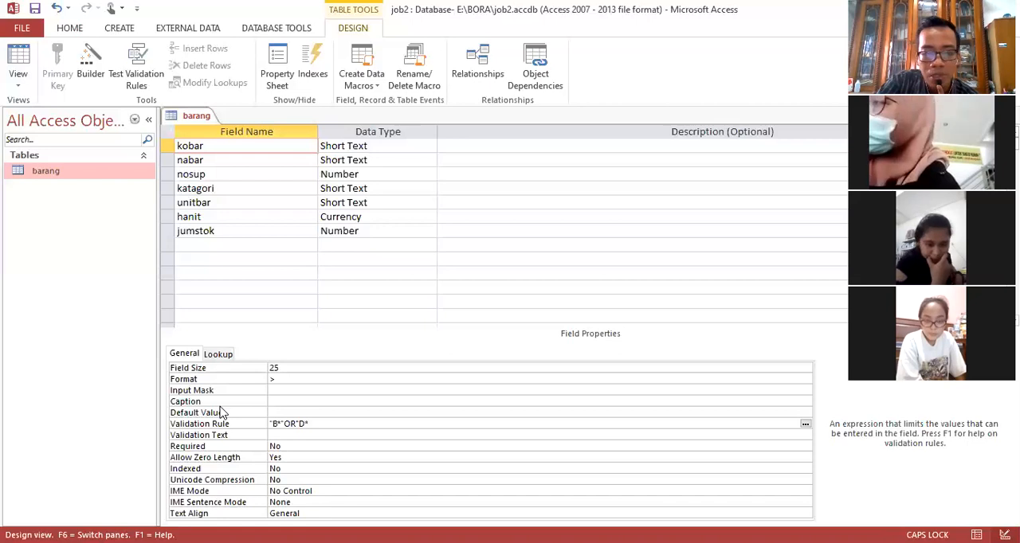
pyautogui.write('*"OR')
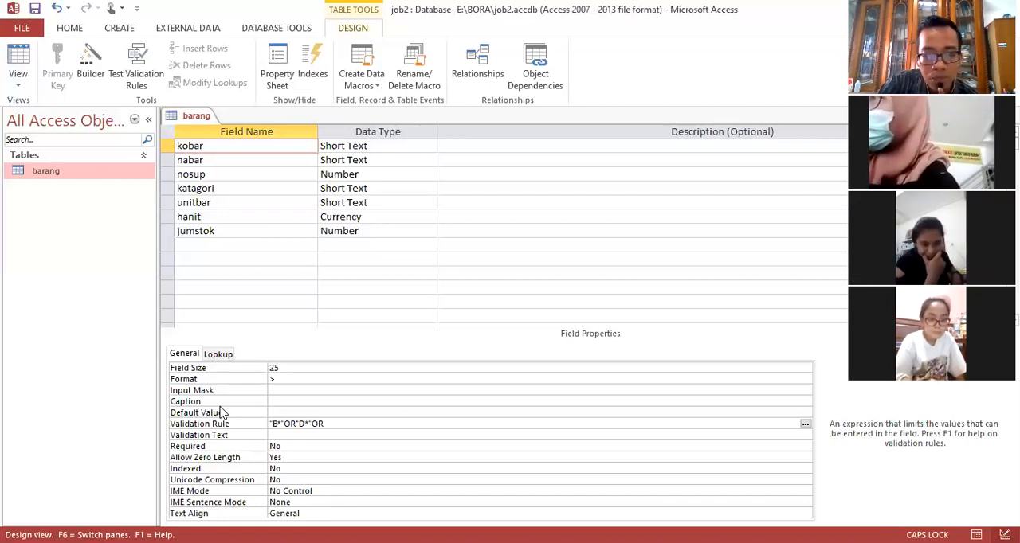
pyautogui.write('"')
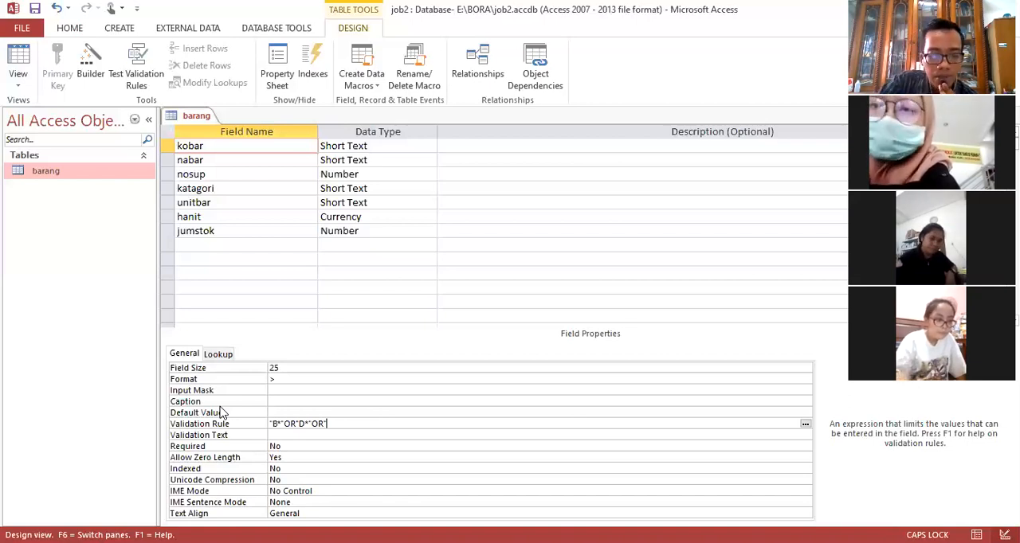
pyautogui.write('L')
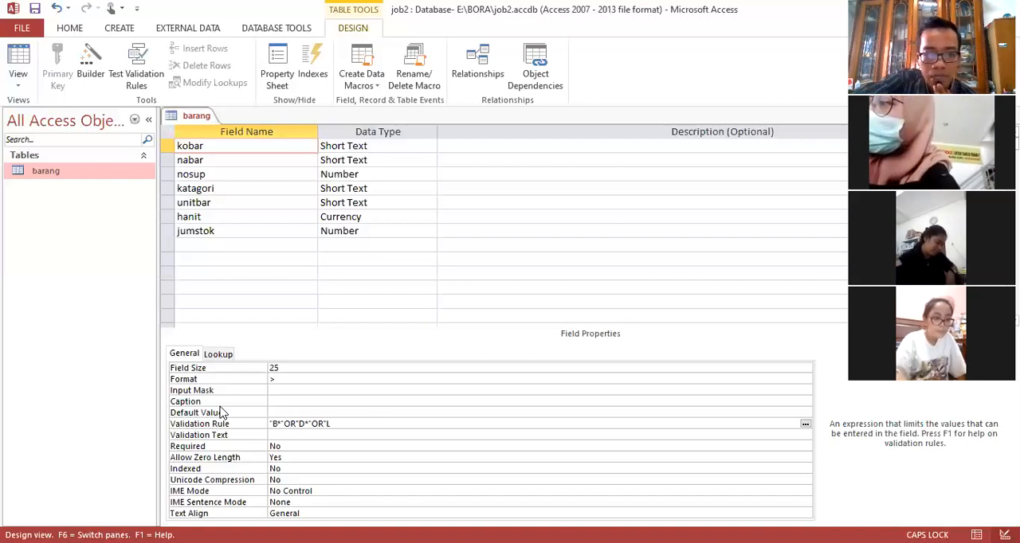
pyautogui.write('*"')
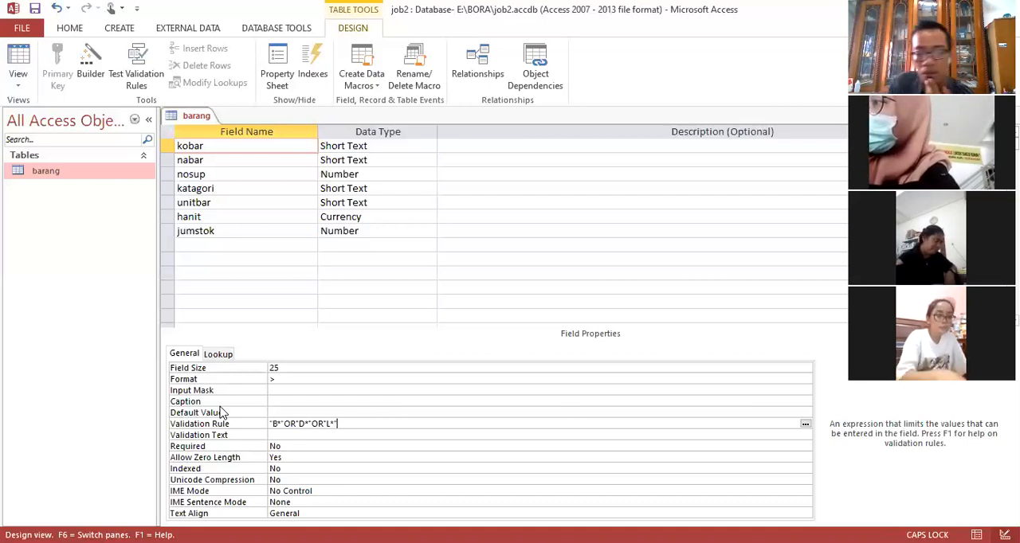
pyautogui.write('OR')
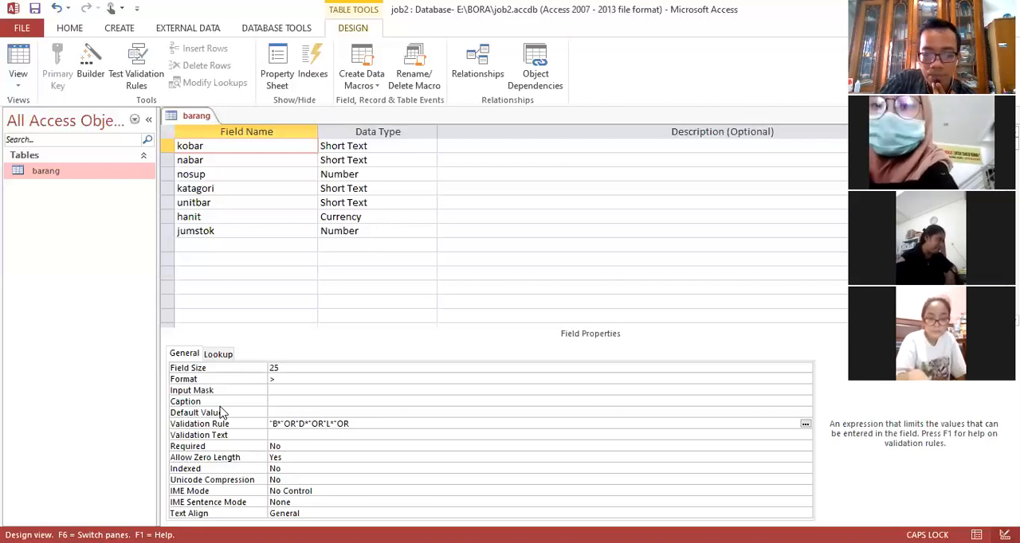
pyautogui.write('"')
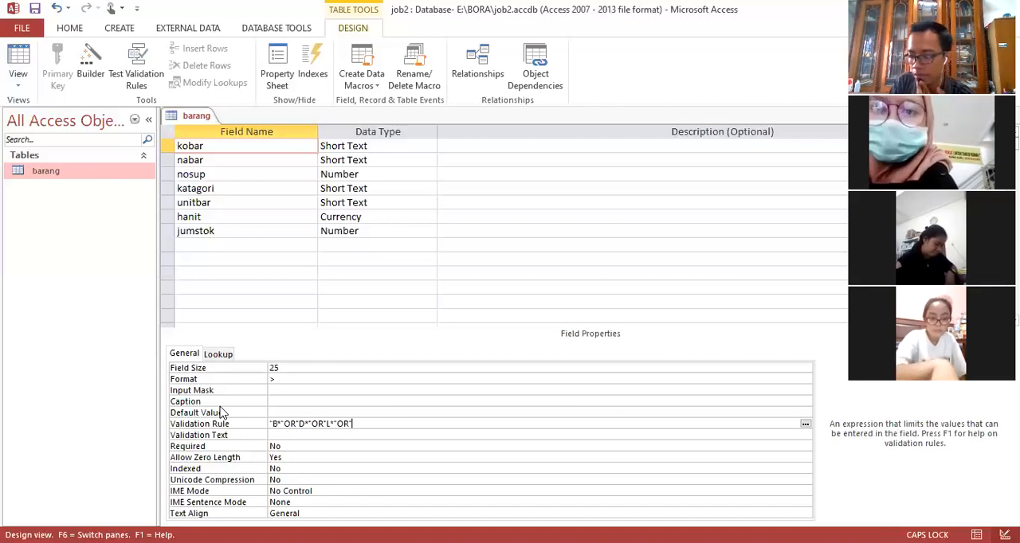
pyautogui.write('M')
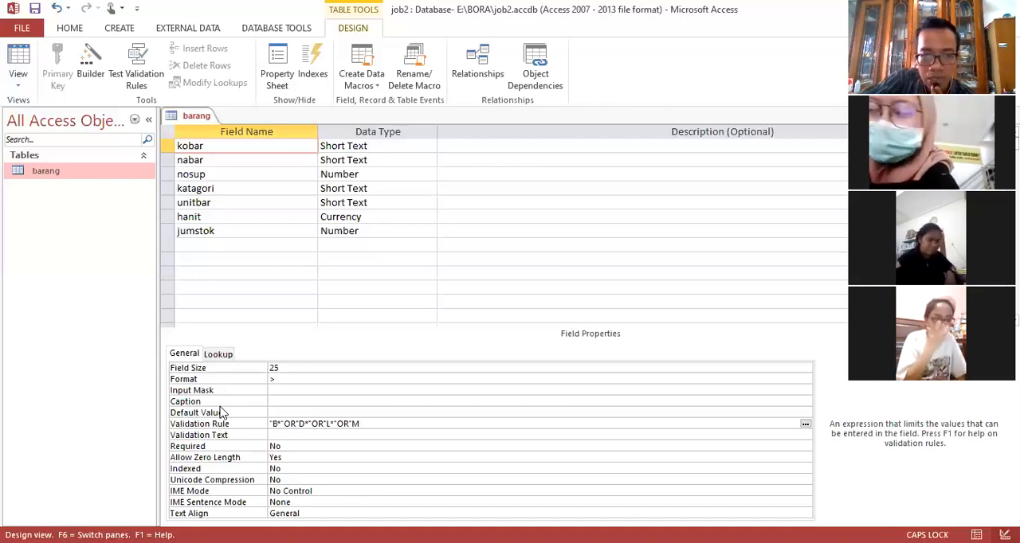
pyautogui.write('*"')
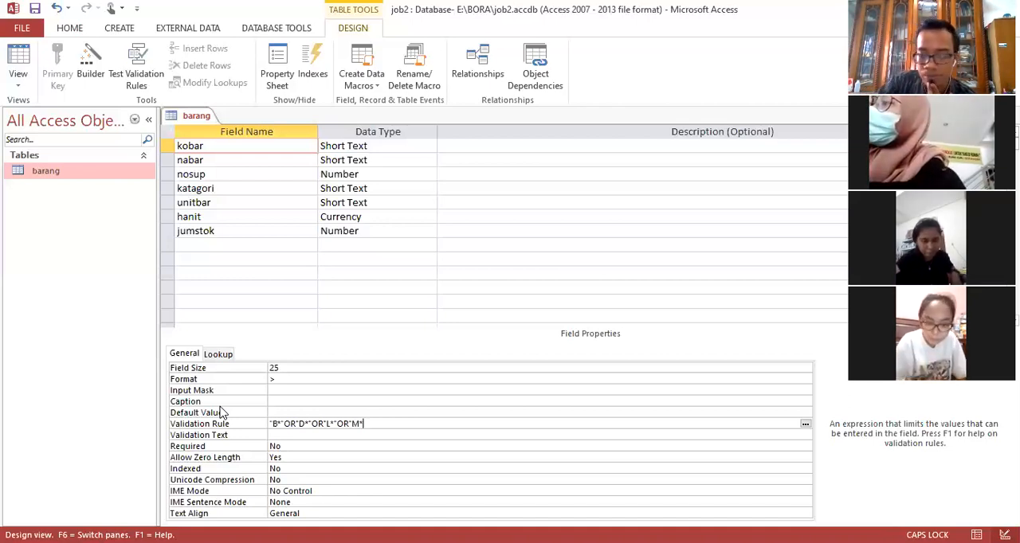
pyautogui.write('"')
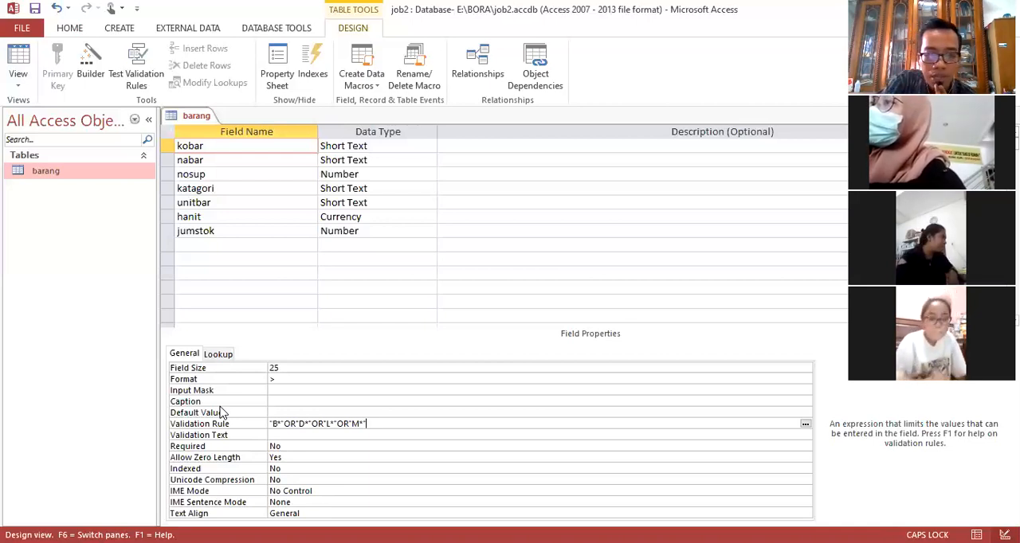
pyautogui.write('OR"S*"')
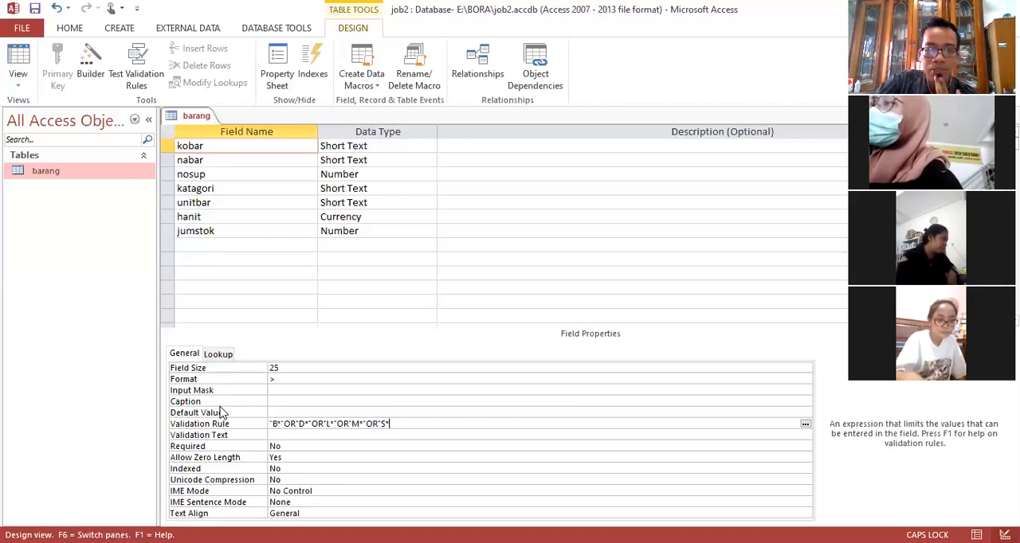
pyautogui.press('Return')
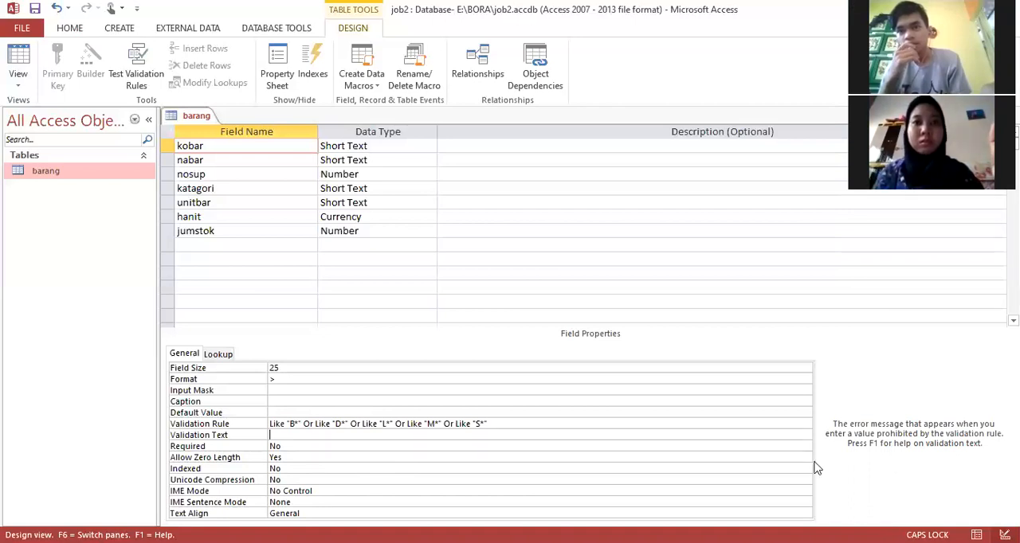
pyautogui.click(610, 424)
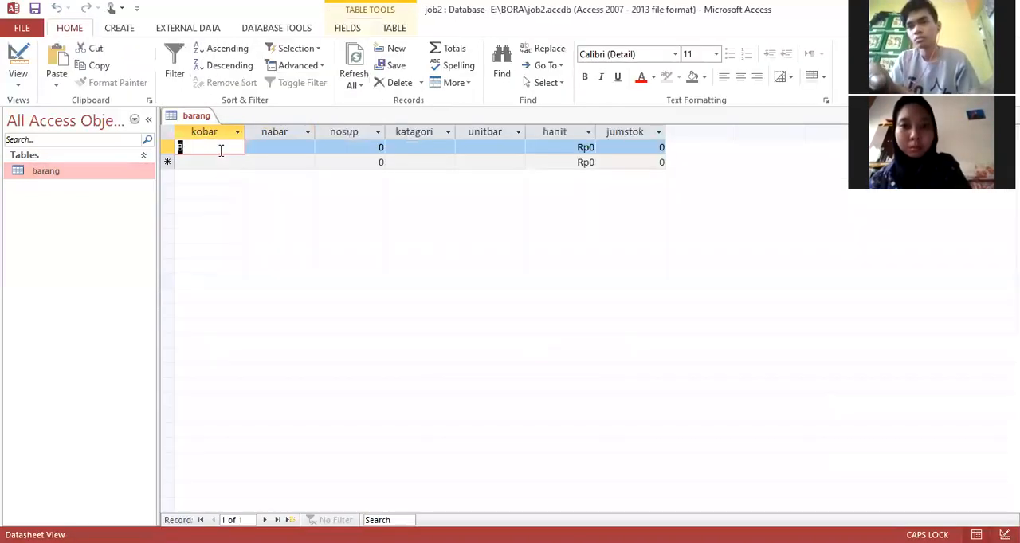
# Step: Try W in the first kobar cell to test the five-letter validation rule, and change the value to B
pyautogui.write('W')
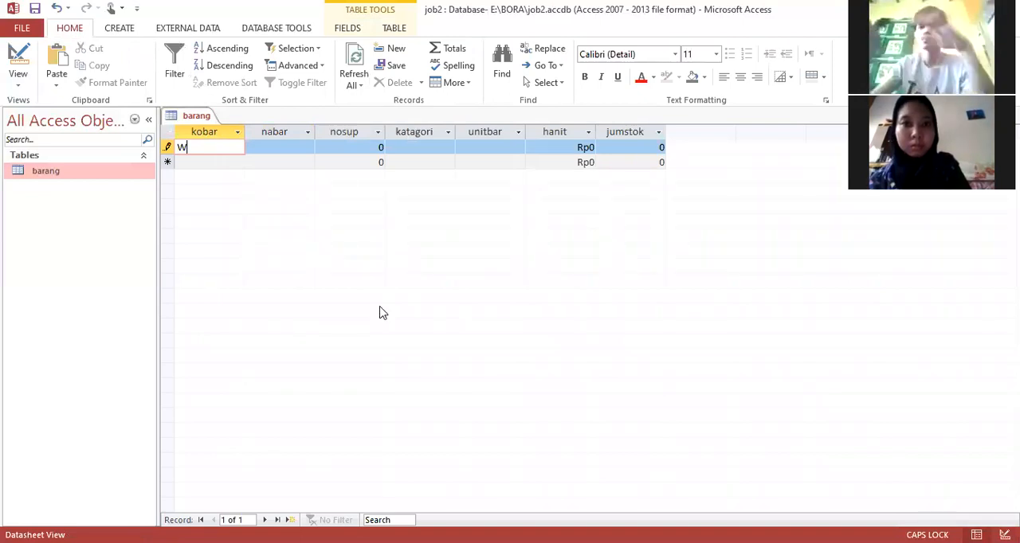
pyautogui.press('Tab')
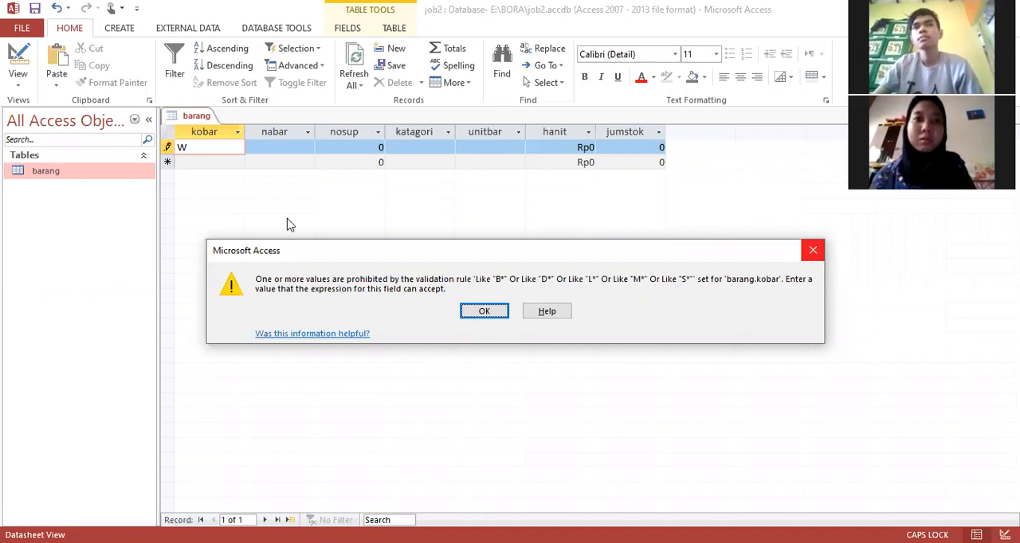
pyautogui.press('Return')
pyautogui.click(175, 145)
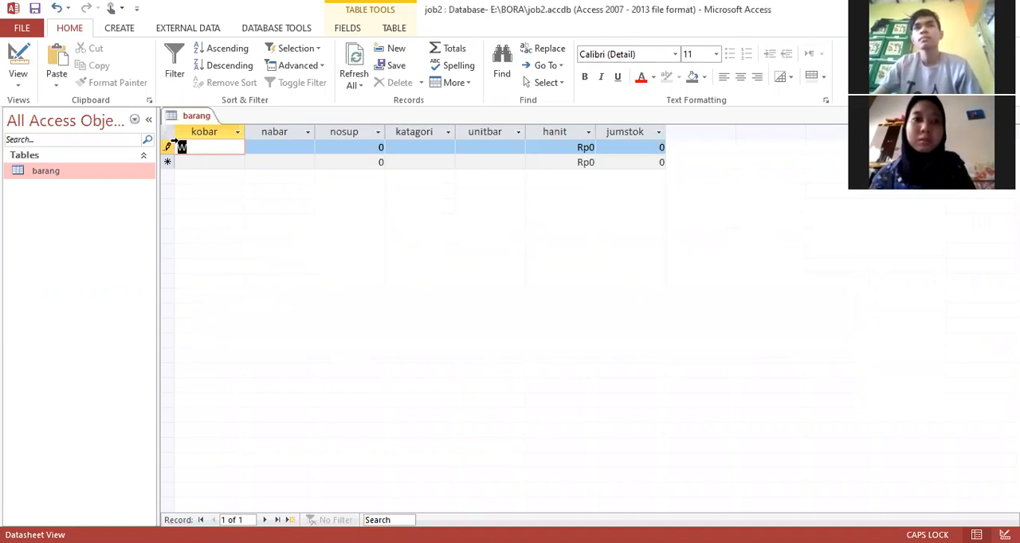
pyautogui.write('B')
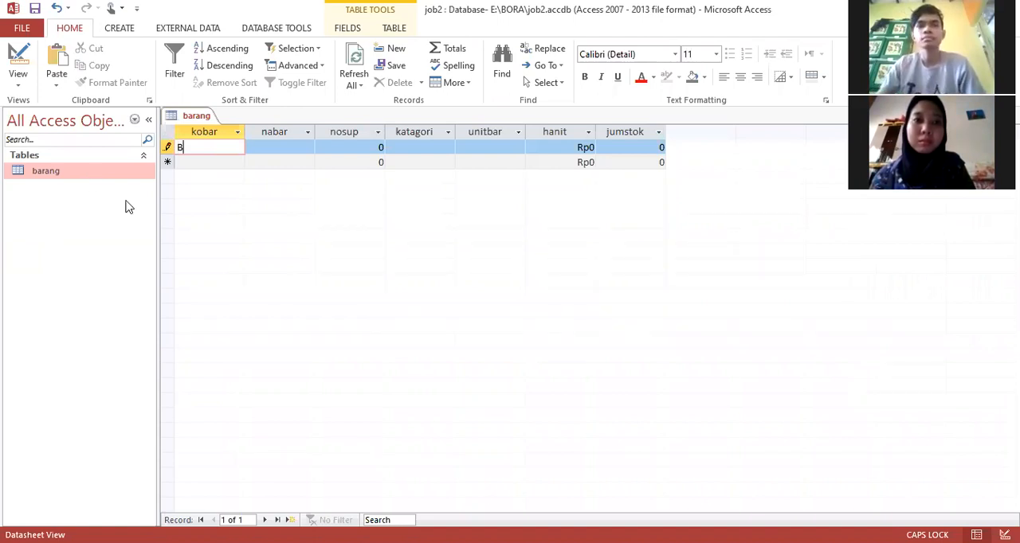
# Step: Set the kobar field's Validation Text to "KODE HARU DIAWALI B ATAU D" in Design View
pyautogui.click(18, 57)
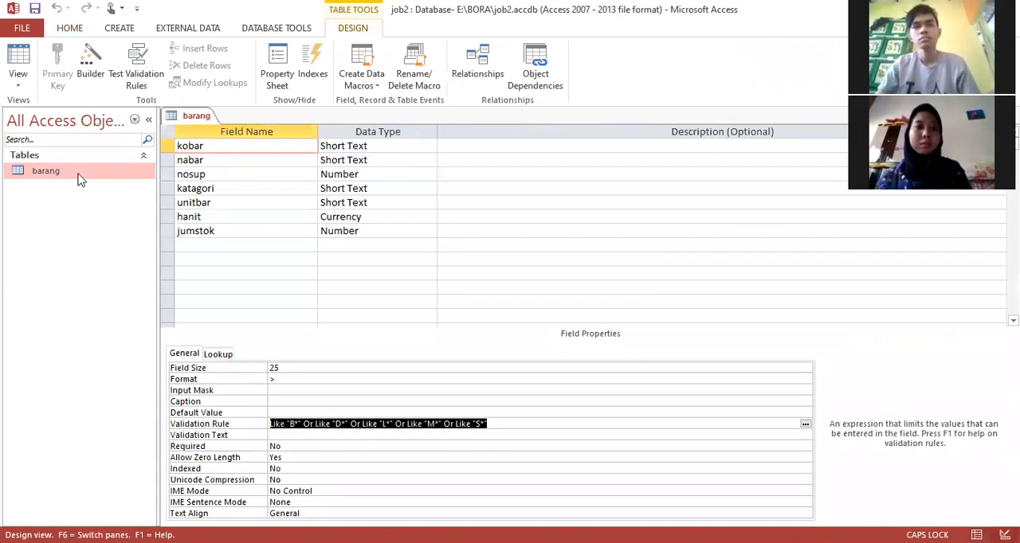
pyautogui.click(371, 435)
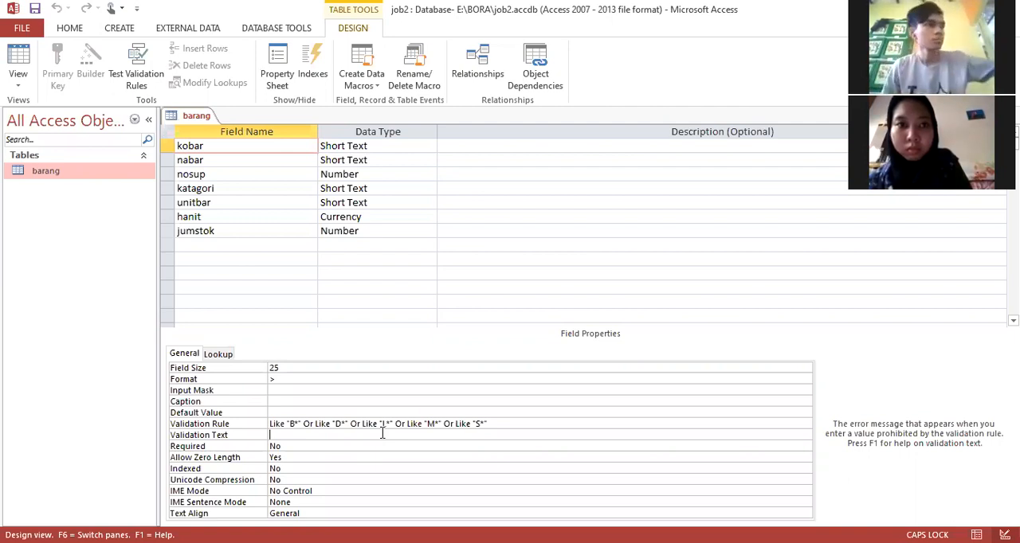
pyautogui.write('KO')
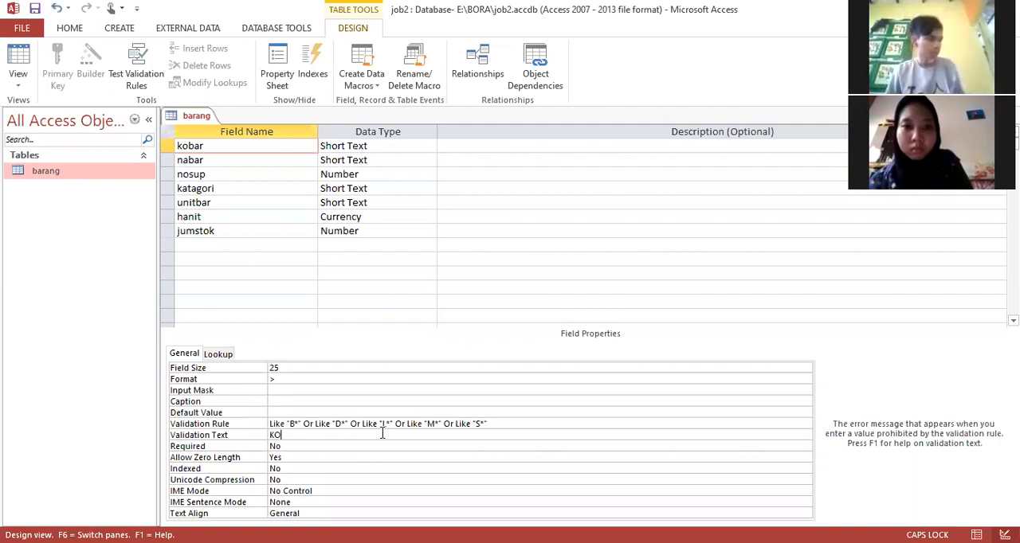
pyautogui.write('DE HA')
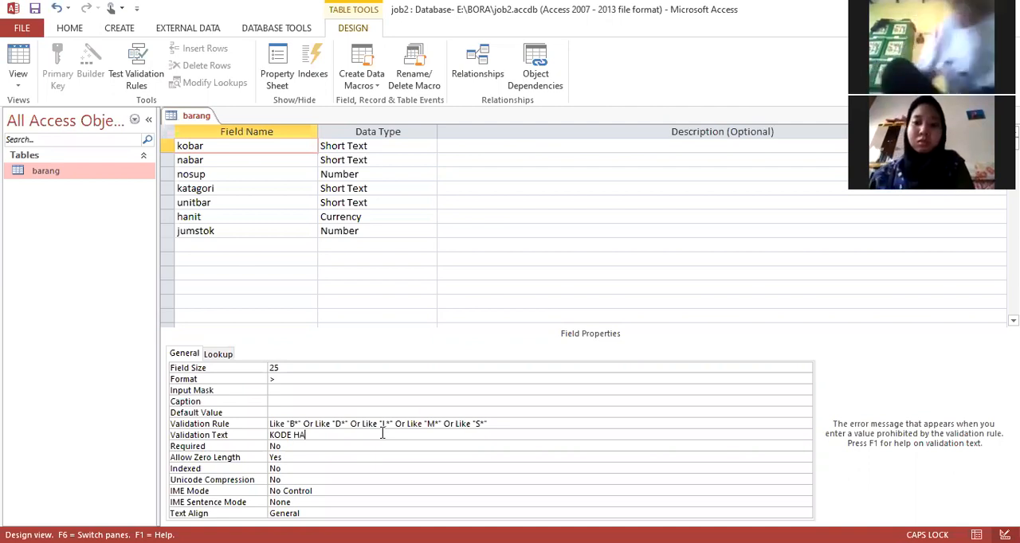
pyautogui.write('RU DI')
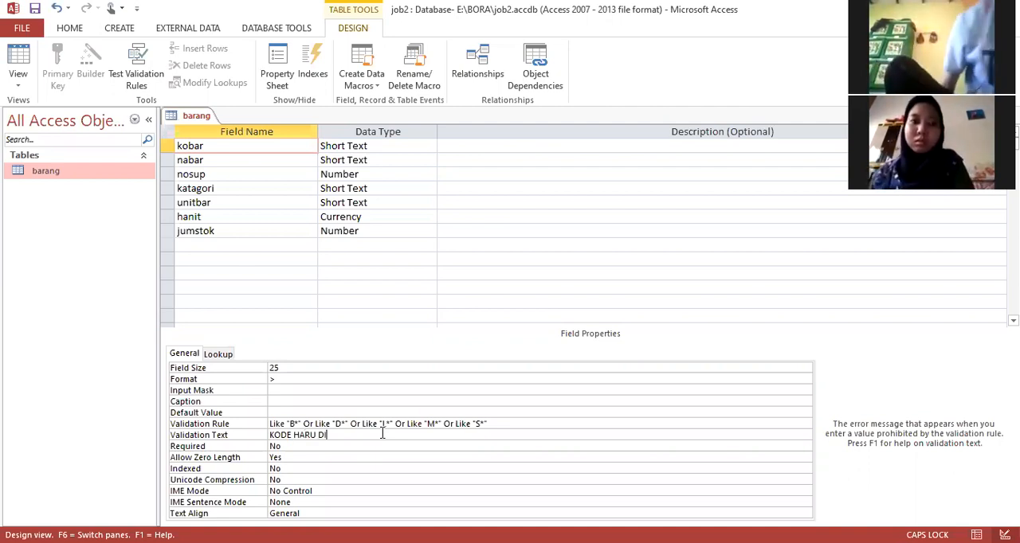
pyautogui.write('AWALI ')
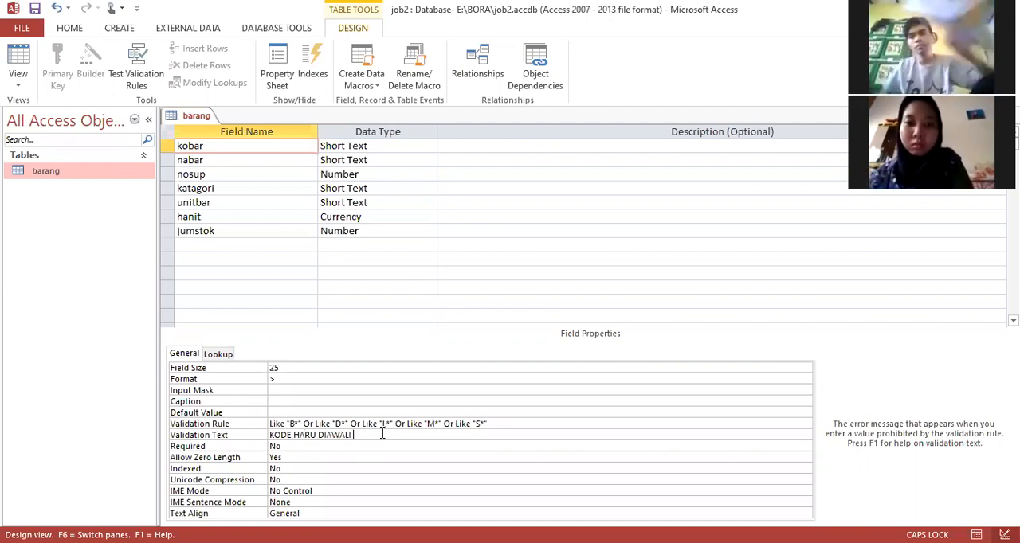
pyautogui.write('B ATAU')
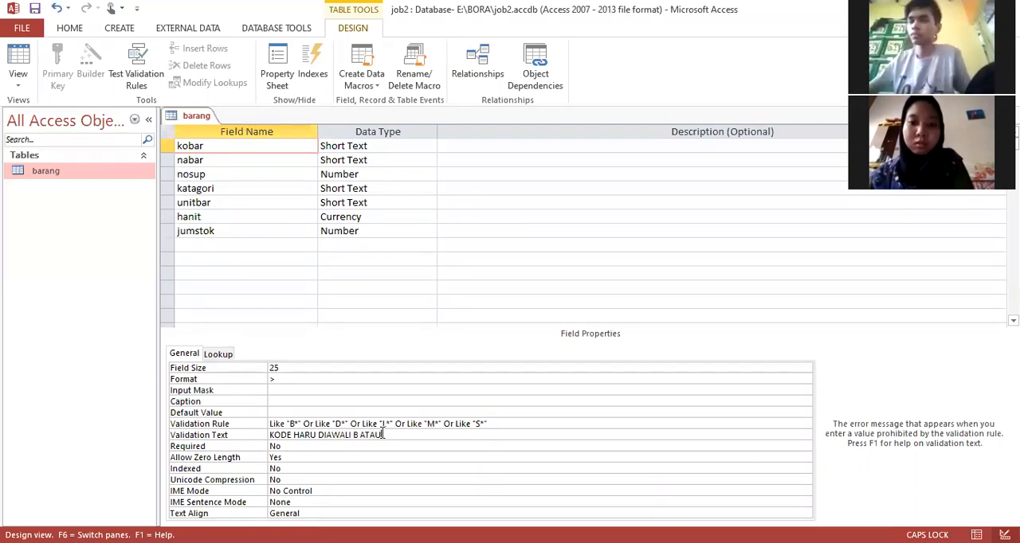
pyautogui.write(' D')
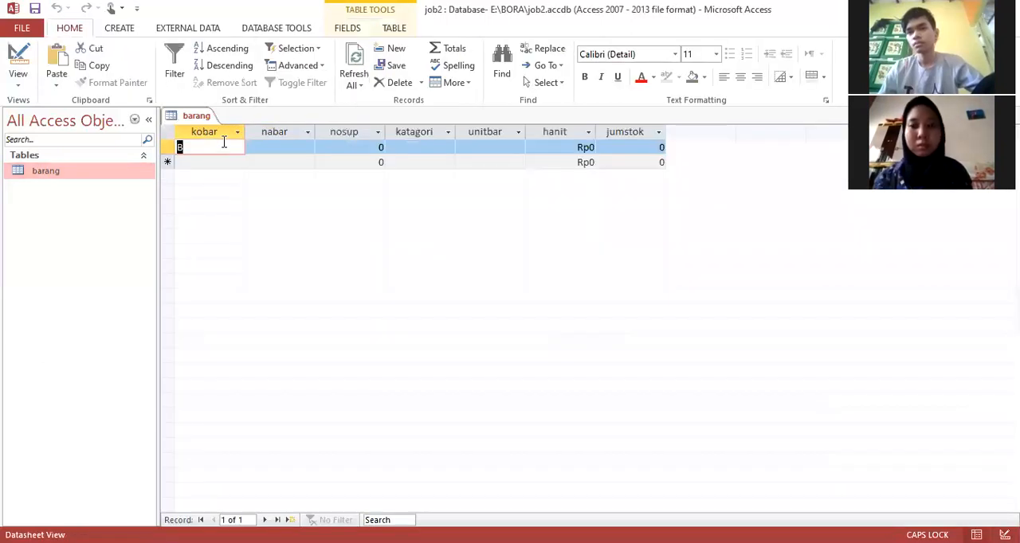
# Step: Try C as the first record's kobar value in Datasheet View, replace it with B, and return to Design View
pyautogui.write('C')
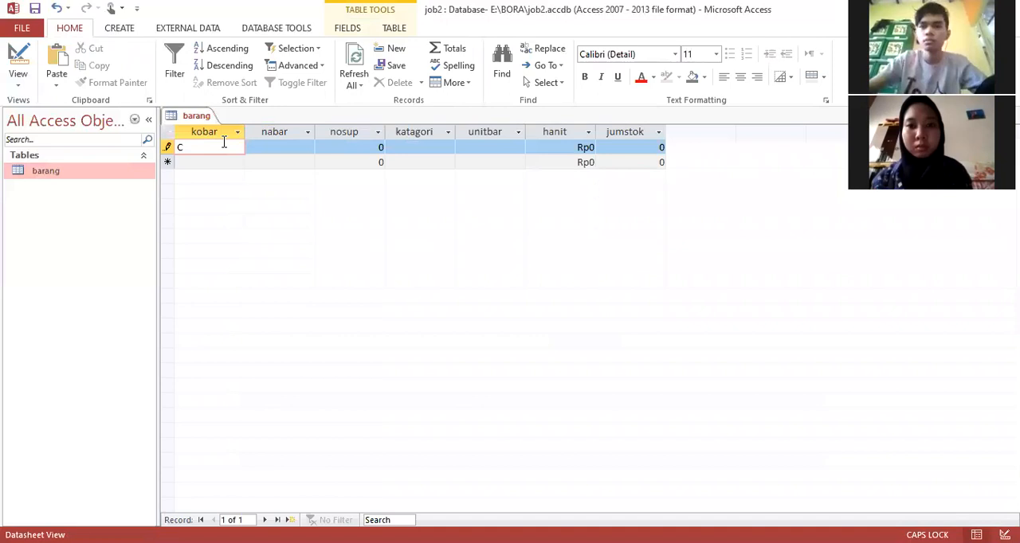
pyautogui.press('Return')
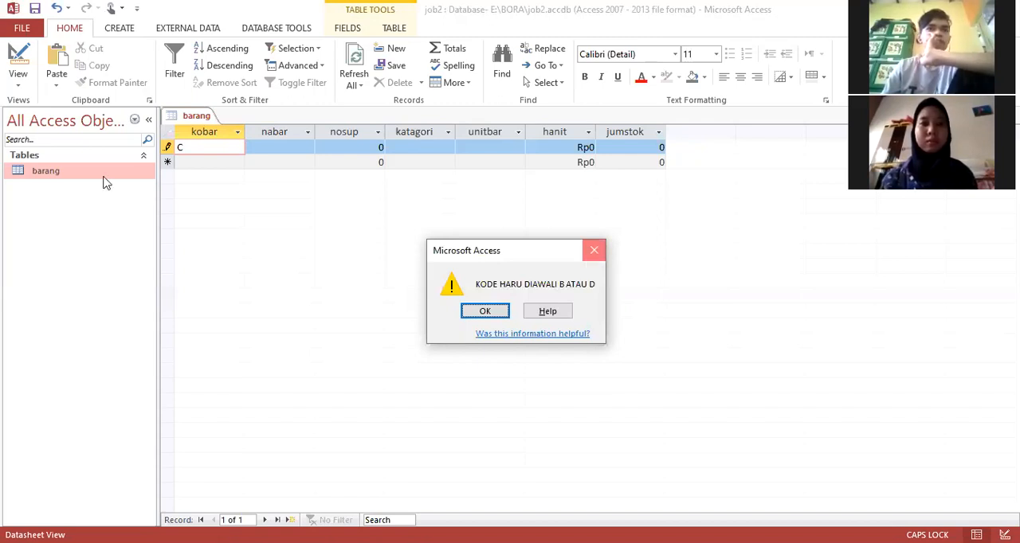
pyautogui.press('Return')
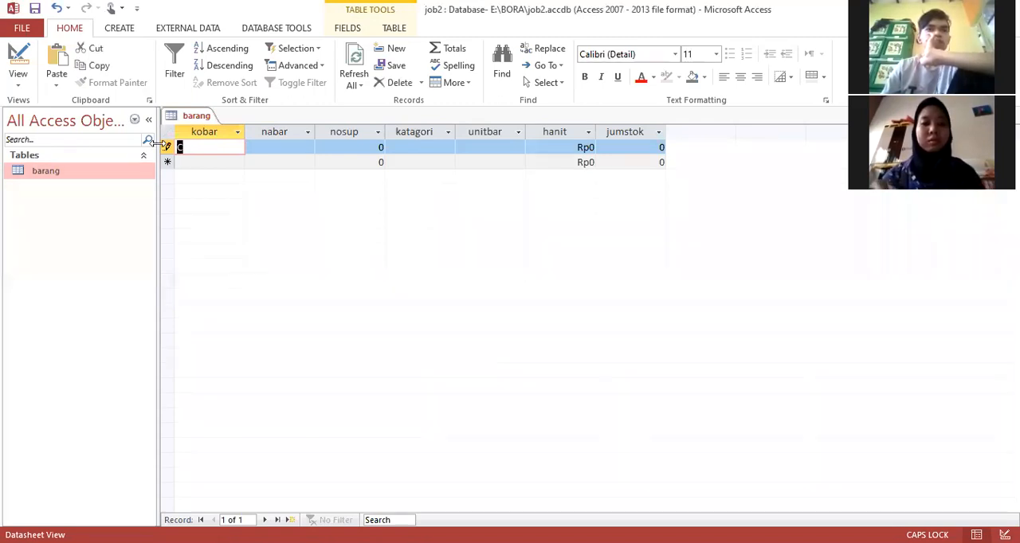
pyautogui.write('B ATAU D')
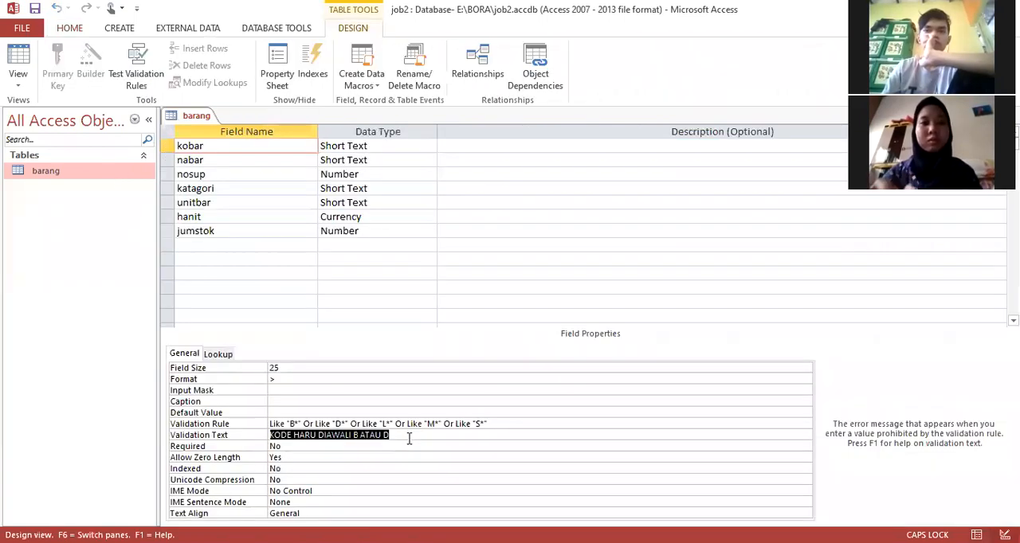
pyautogui.click(410, 439)
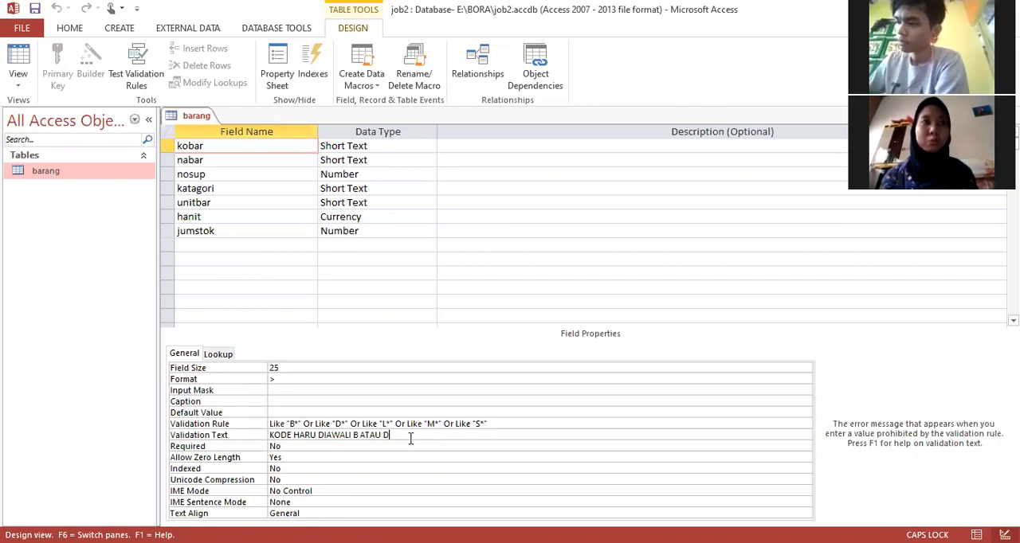
# Step: Set the nabar field's Field Size to 25 and its Format to >
pyautogui.click(237, 163)
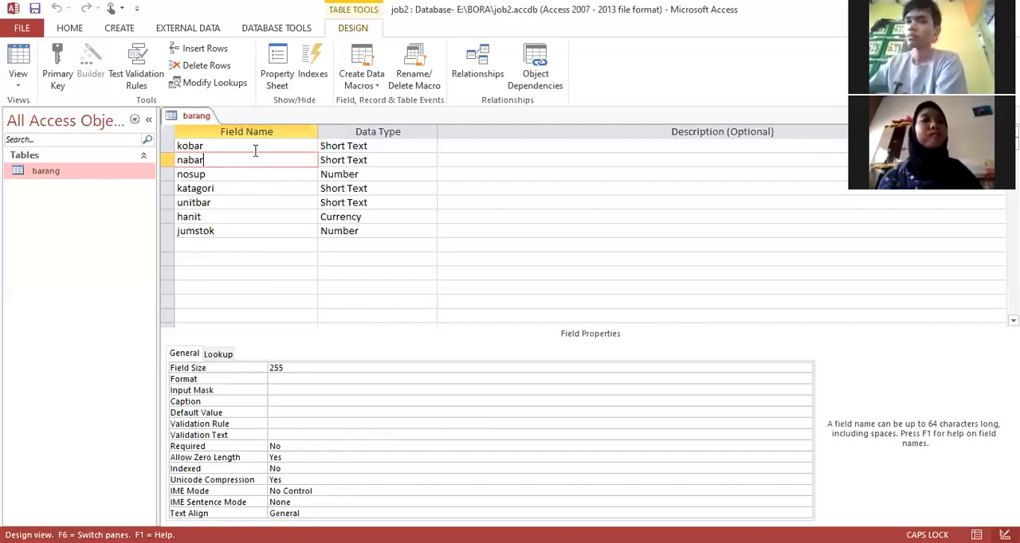
pyautogui.click(292, 365)
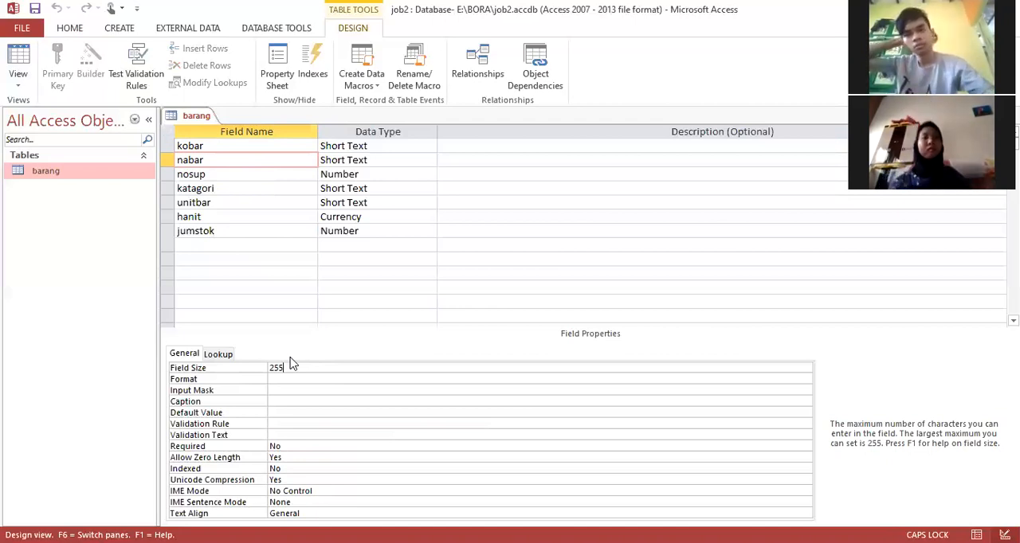
pyautogui.press('BackSpace')
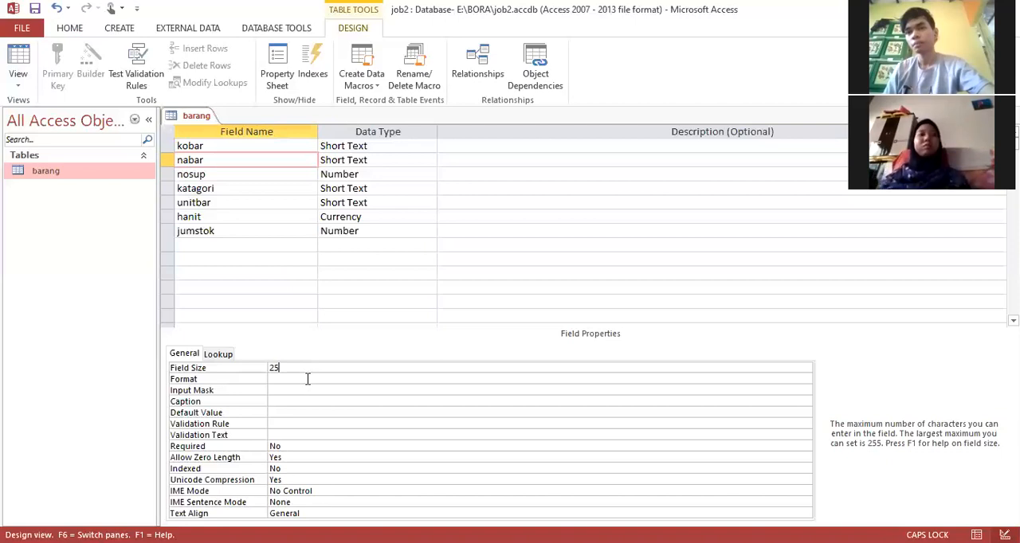
pyautogui.click(307, 379)
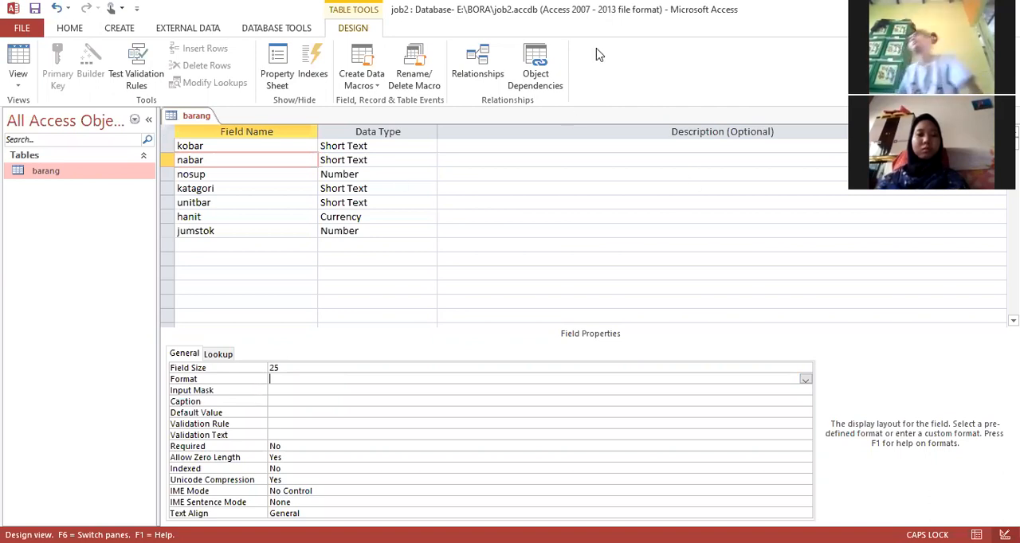
pyautogui.click(285, 170)
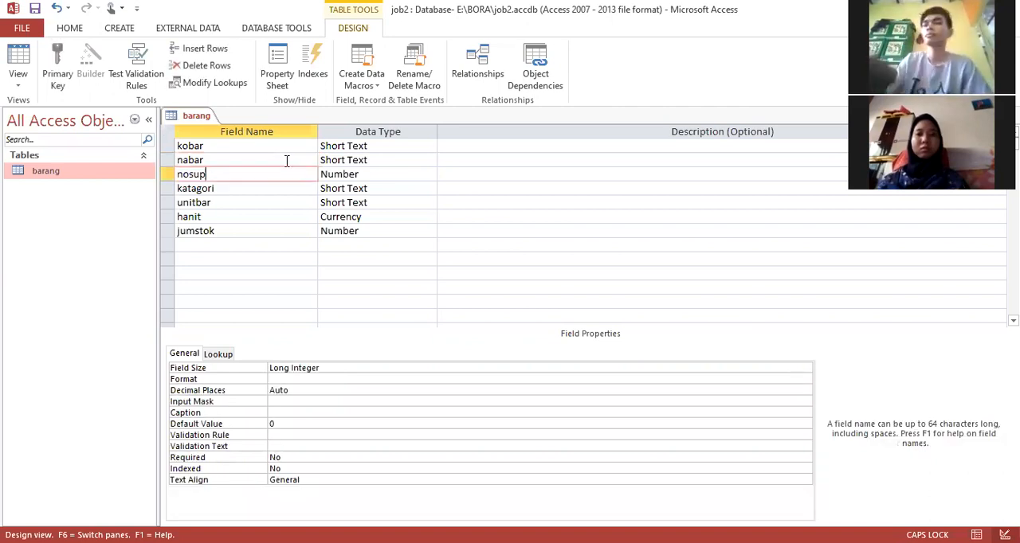
pyautogui.press('Up')
pyautogui.click(290, 381)
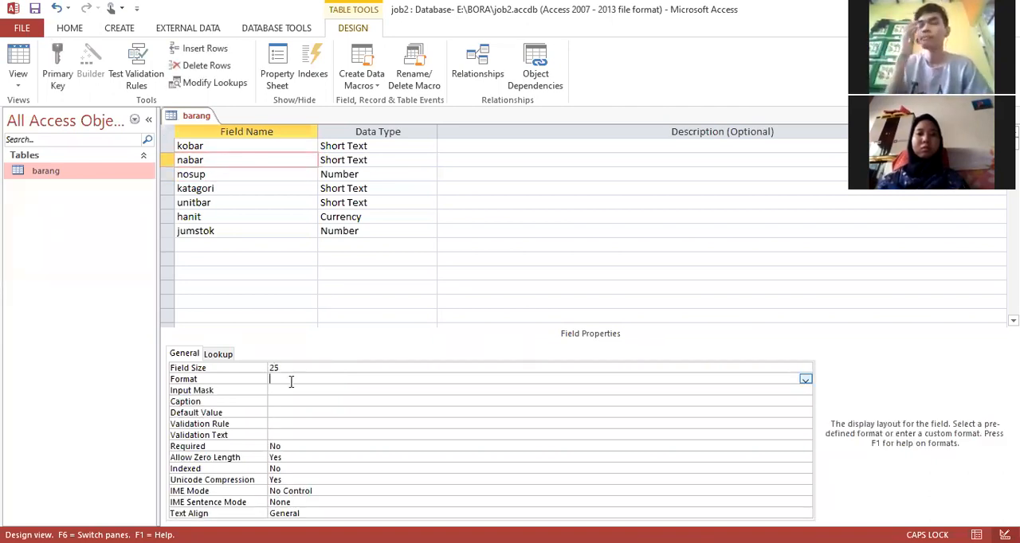
pyautogui.write('>')
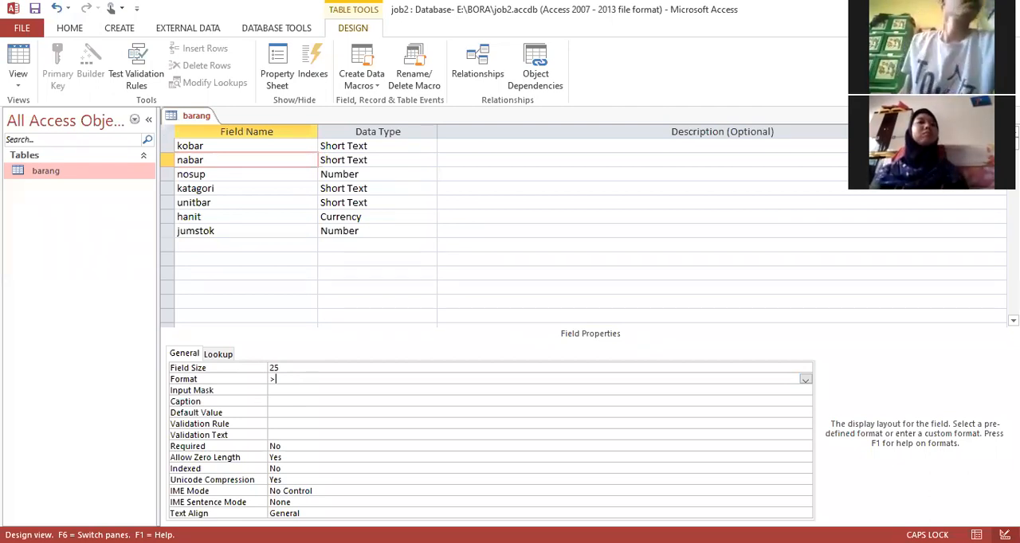
# Step: Switch to the Jobs 2 document in Word, review the jobsheet's field properties and table instructions, and return to Access
pyautogui.hotkey('alt', 'Tab')
pyautogui.scroll(-3, 507, 247)
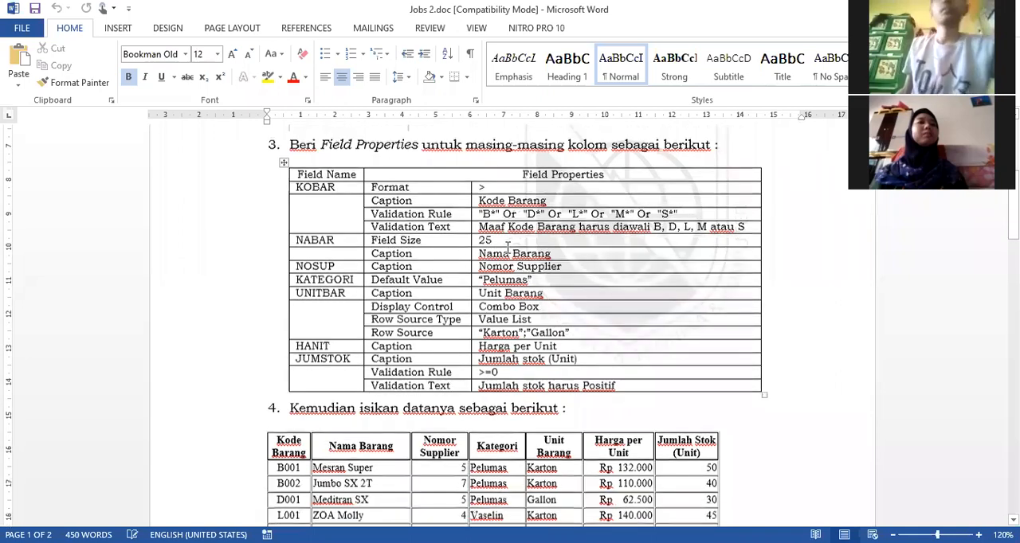
pyautogui.scroll(-1, 508, 247)
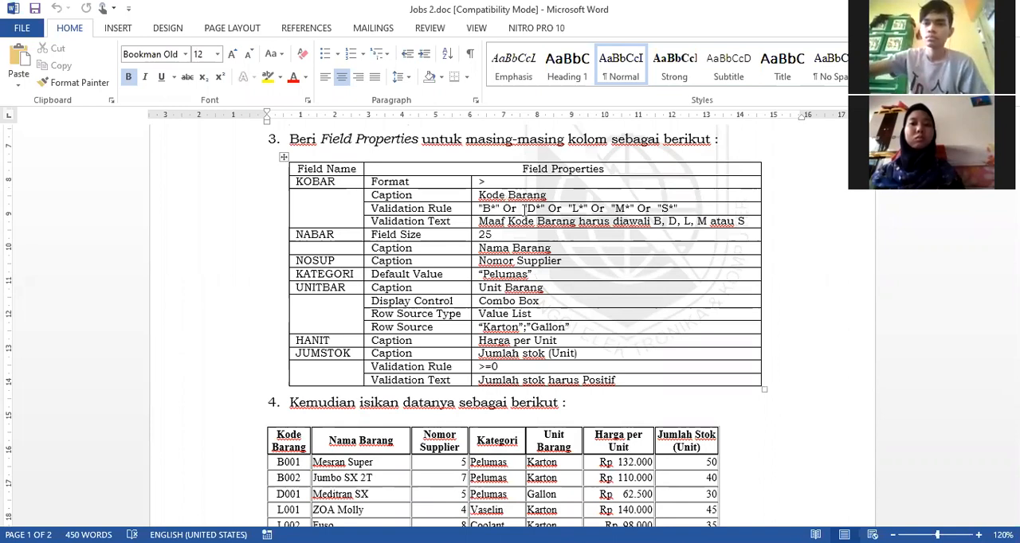
pyautogui.scroll(-1, 523, 213)
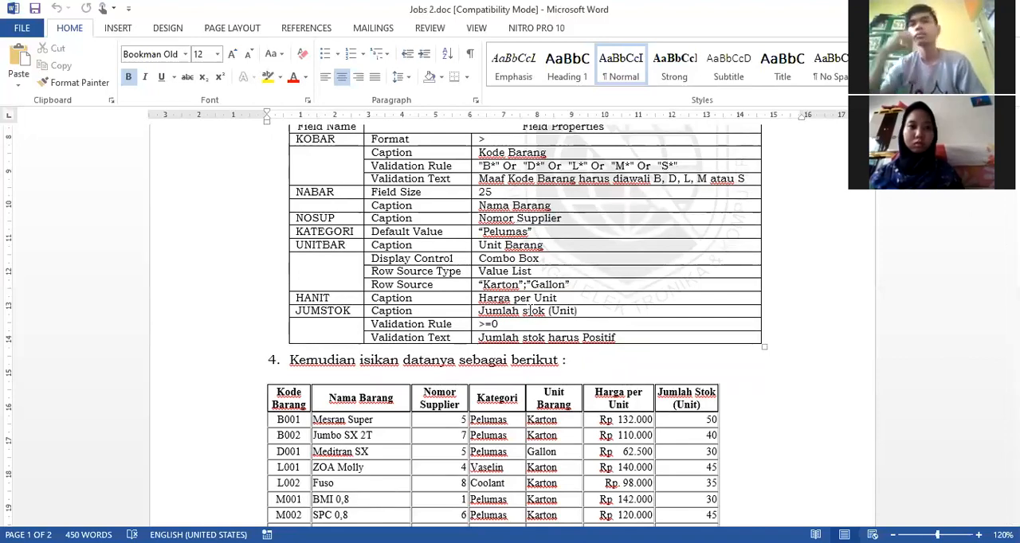
pyautogui.scroll(-6, 530, 312)
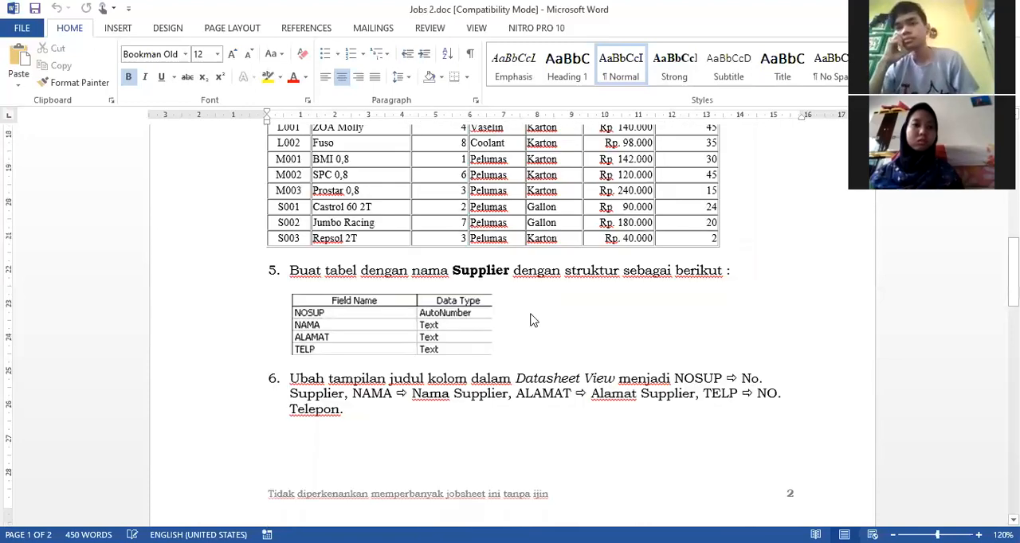
pyautogui.scroll(-7, 531, 316)
pyautogui.scroll(-3, 531, 320)
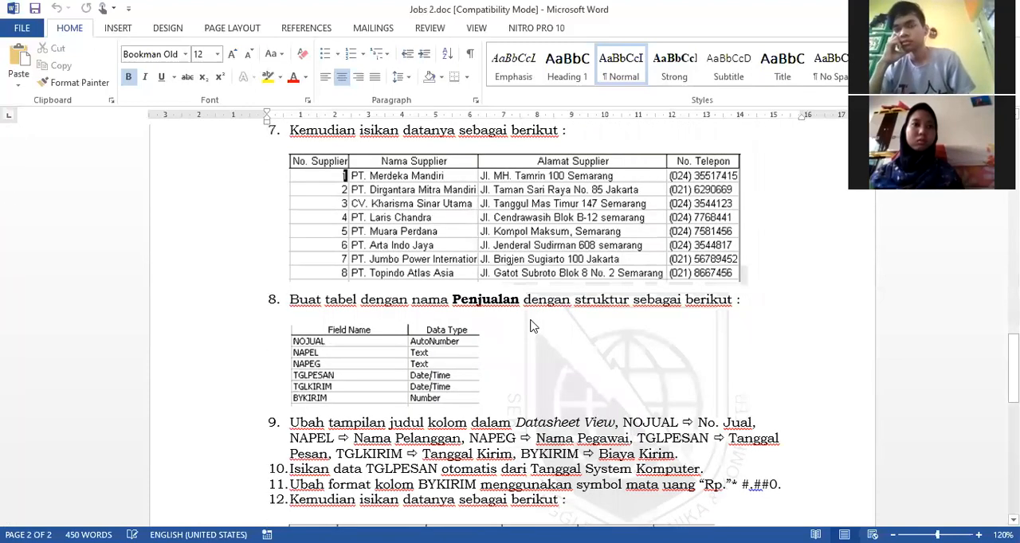
pyautogui.scroll(10, 532, 320)
pyautogui.scroll(15, 531, 321)
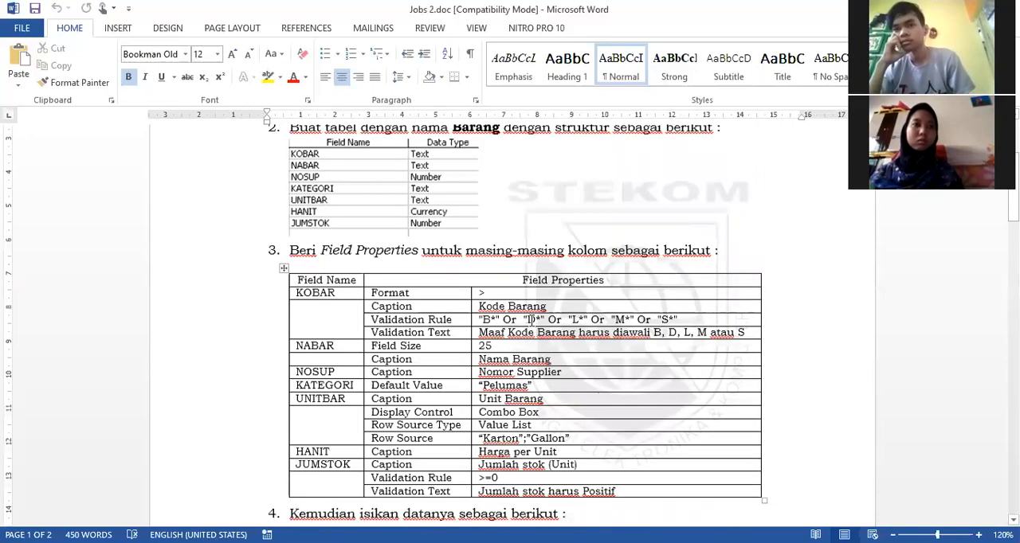
pyautogui.scroll(5, 531, 321)
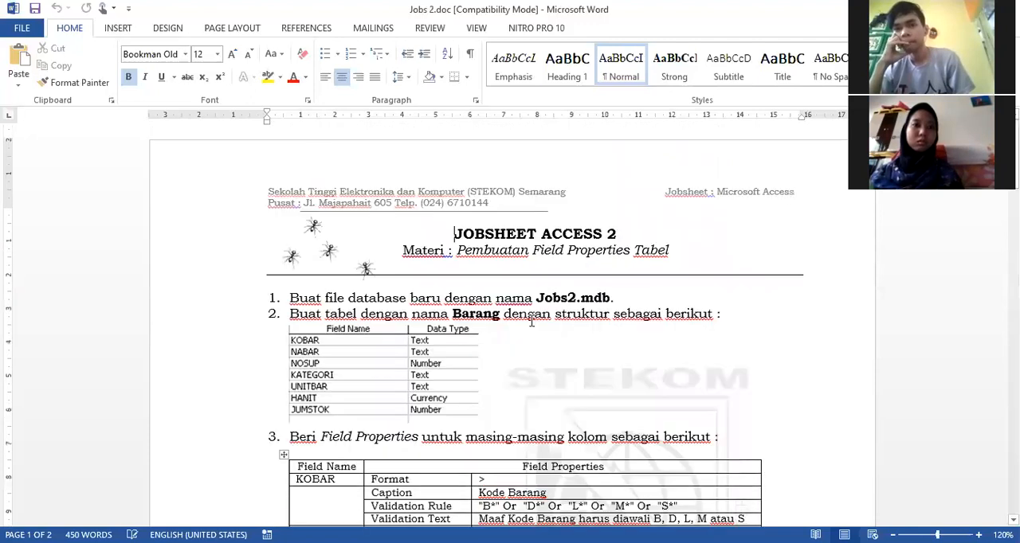
pyautogui.scroll(-3, 532, 320)
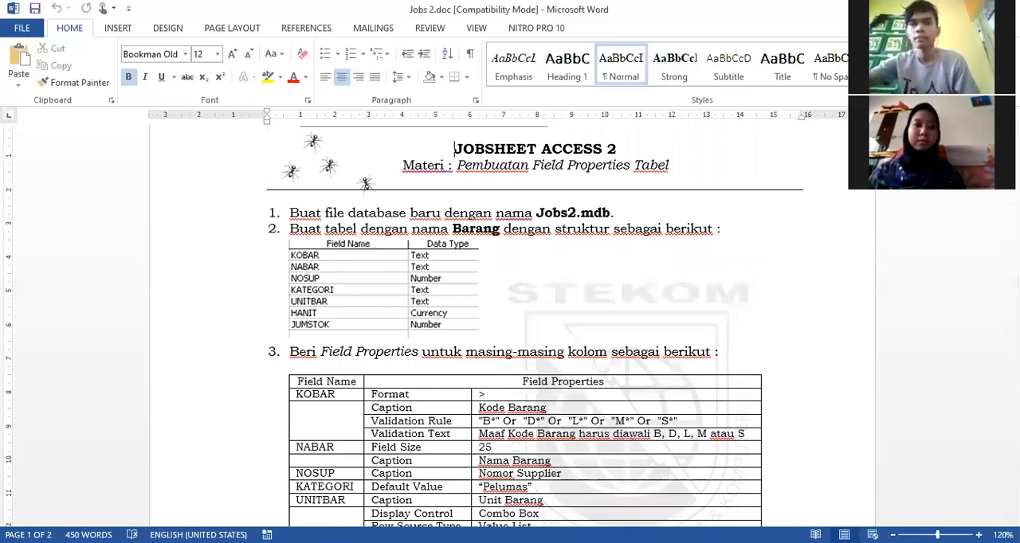
pyautogui.hotkey('alt', 'Tab')
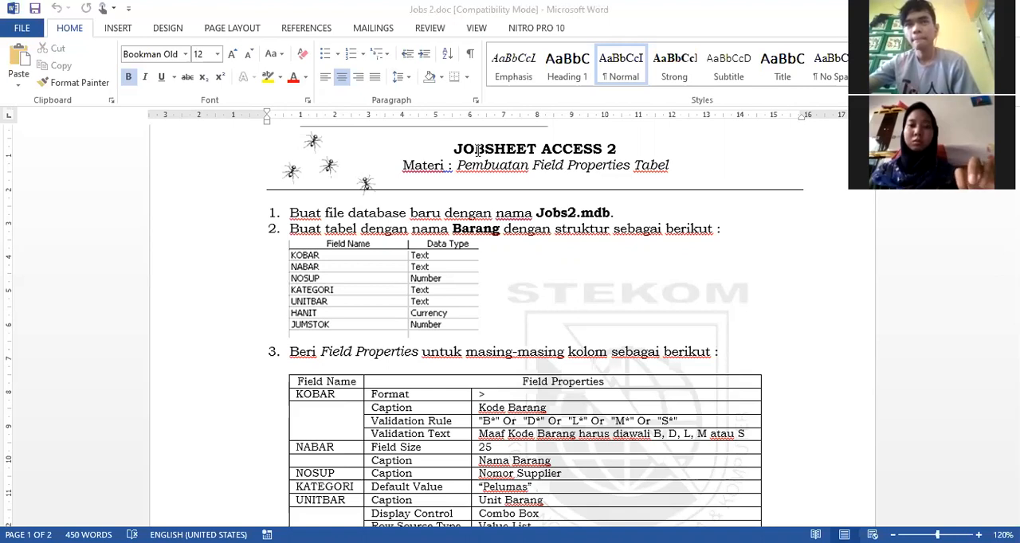
pyautogui.hotkey('alt', 'Tab')
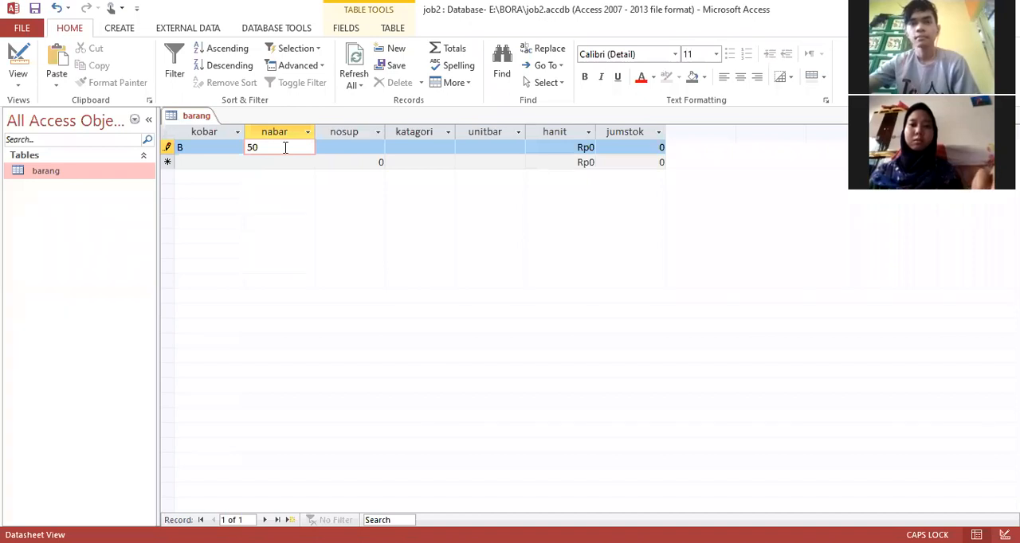
# Step: Replace the first record's nabar value with SABUMN, and try the letter W in its nosup cell
pyautogui.press('BackSpace')
pyautogui.press('BackSpace')
pyautogui.write('NA')
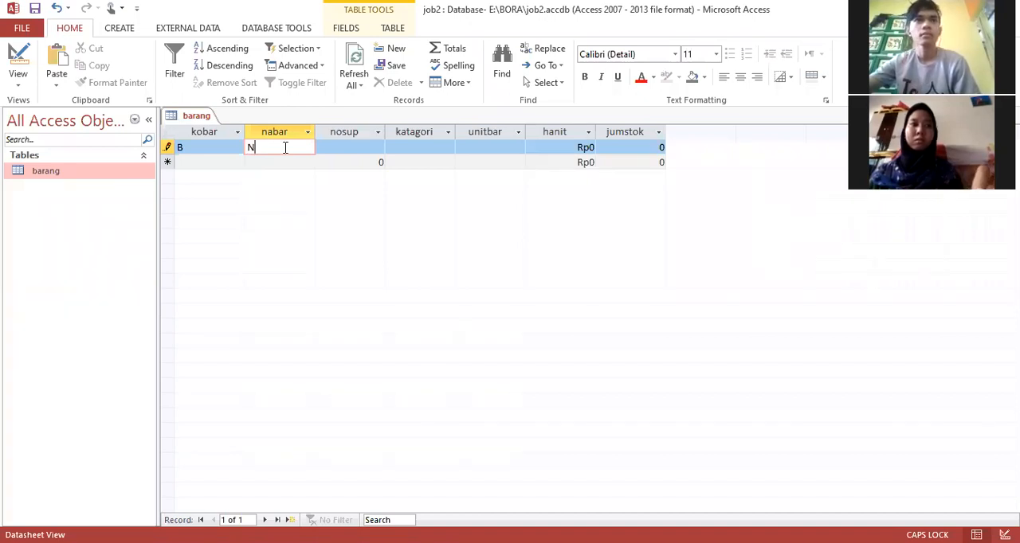
pyautogui.press('BackSpace')
pyautogui.press('BackSpace')
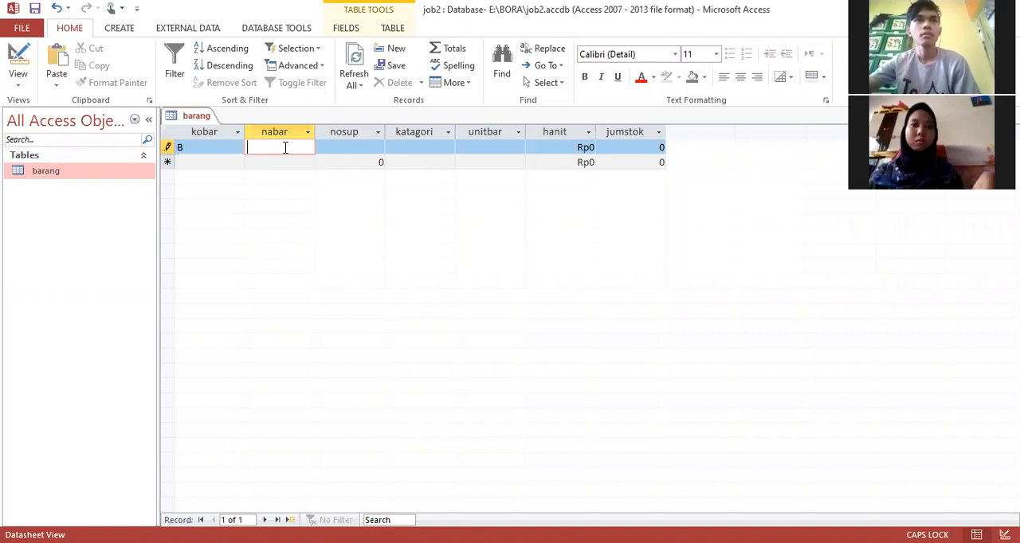
pyautogui.write('SABUN')
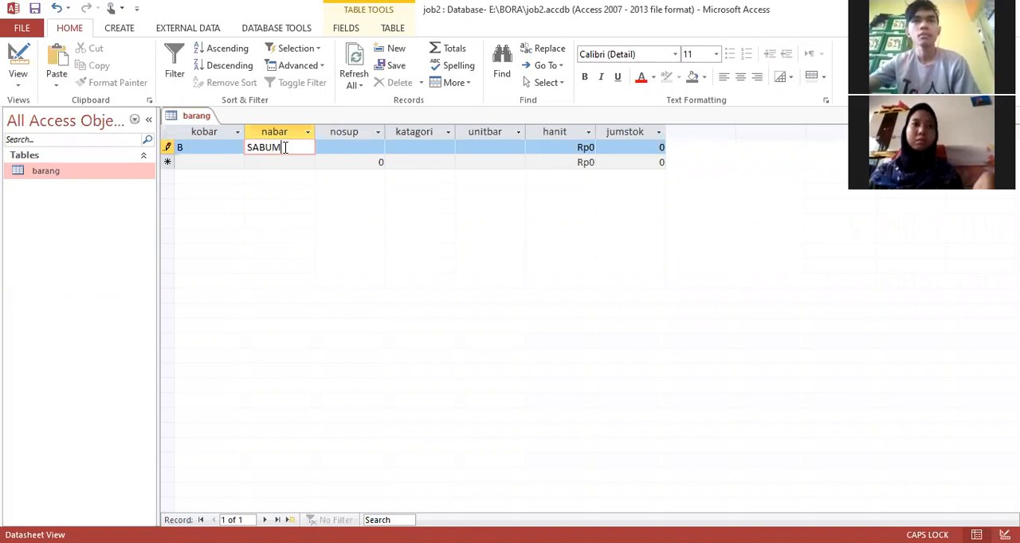
pyautogui.press('Tab')
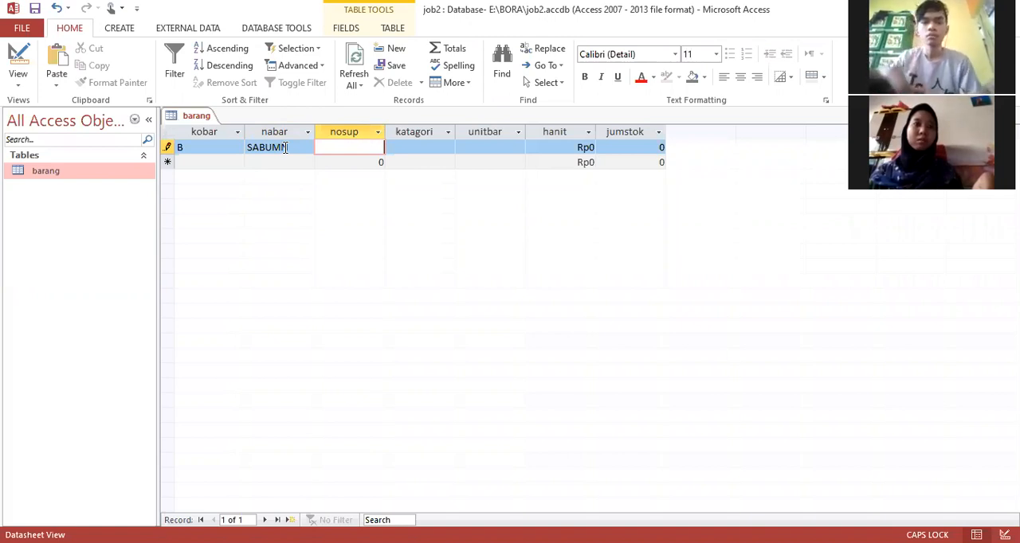
pyautogui.write('W')
pyautogui.press('BackSpace')
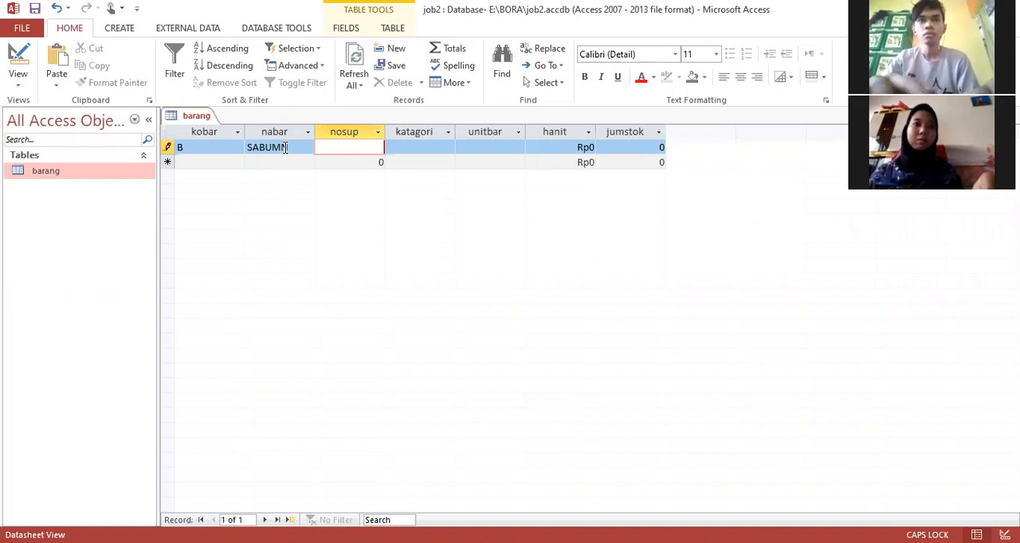
# Step: Try the text SATU as the first record's nosup value, and replace it with 1
pyautogui.write('SAT')
pyautogui.write('U')
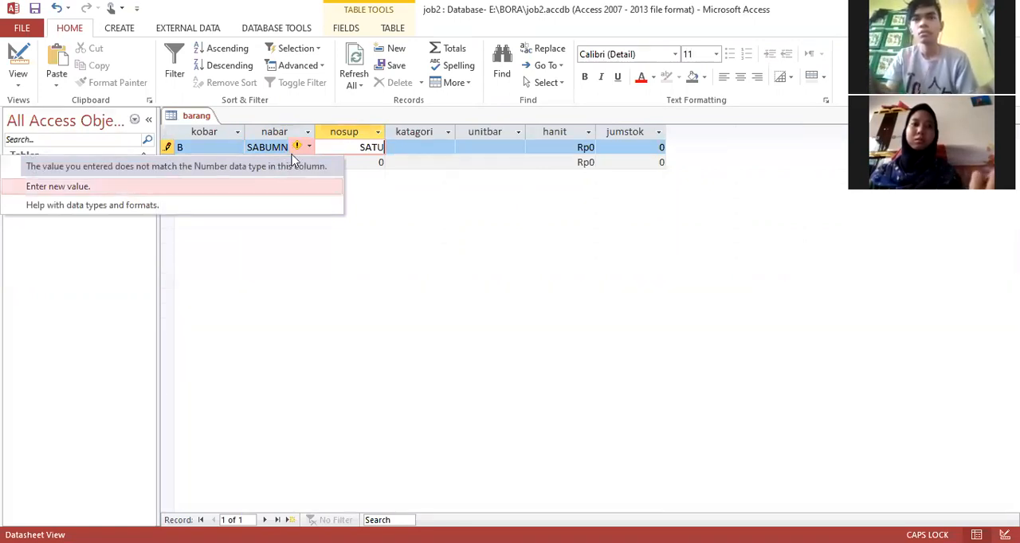
pyautogui.click(406, 148)
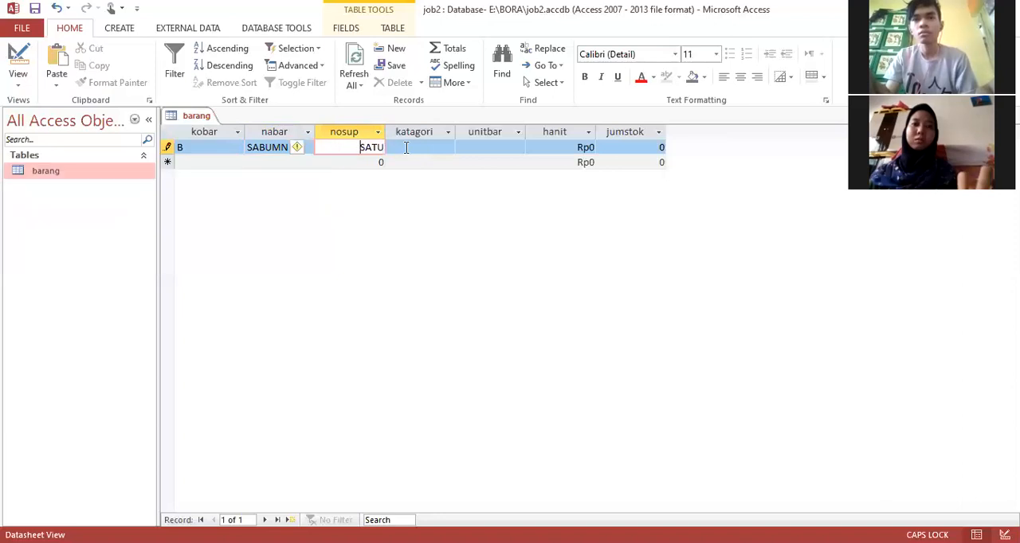
pyautogui.hotkey('ctrl', 'a')
pyautogui.write('1')
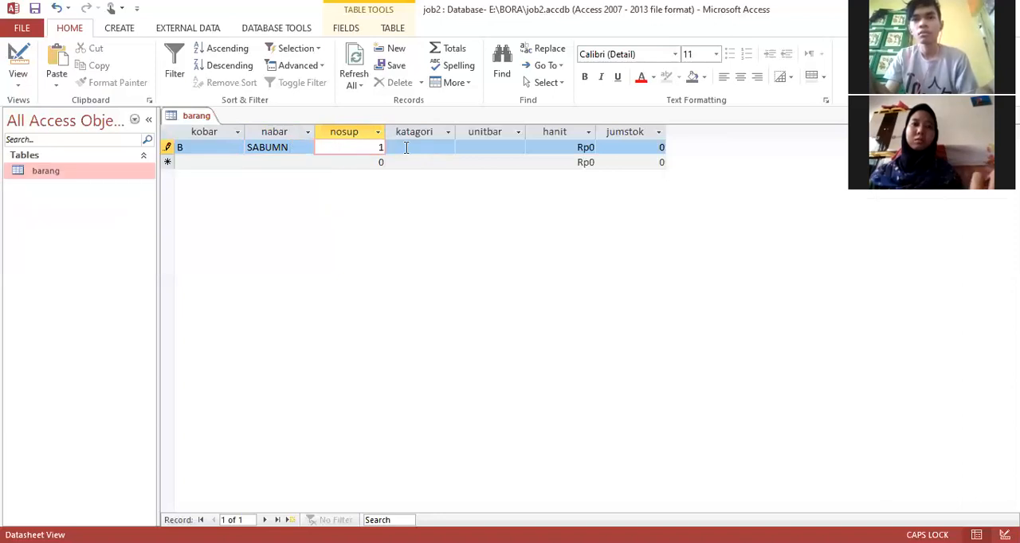
pyautogui.press('Tab')
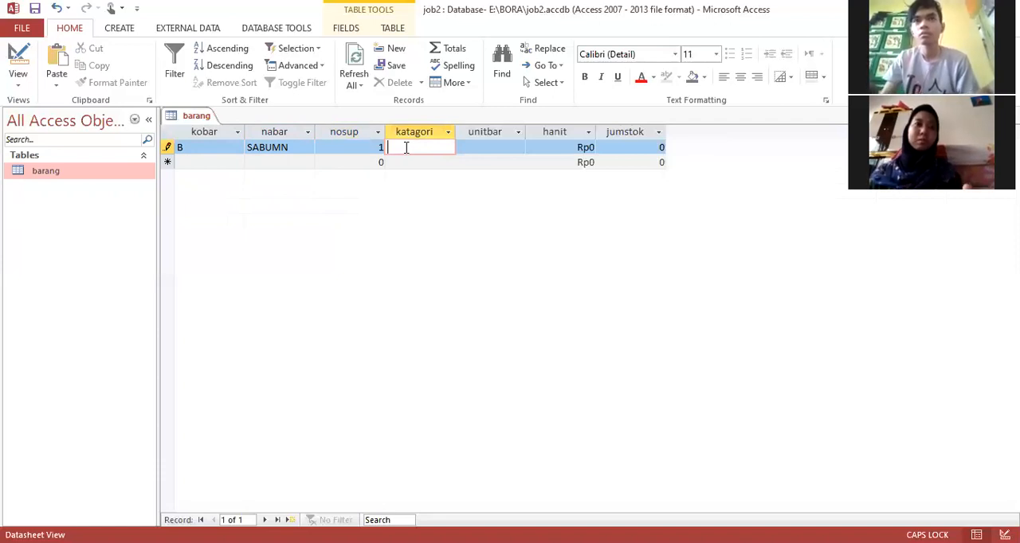
# Step: Enter SABUN as the first record's katagori and SATU as its unitbar
pyautogui.write('SAB')
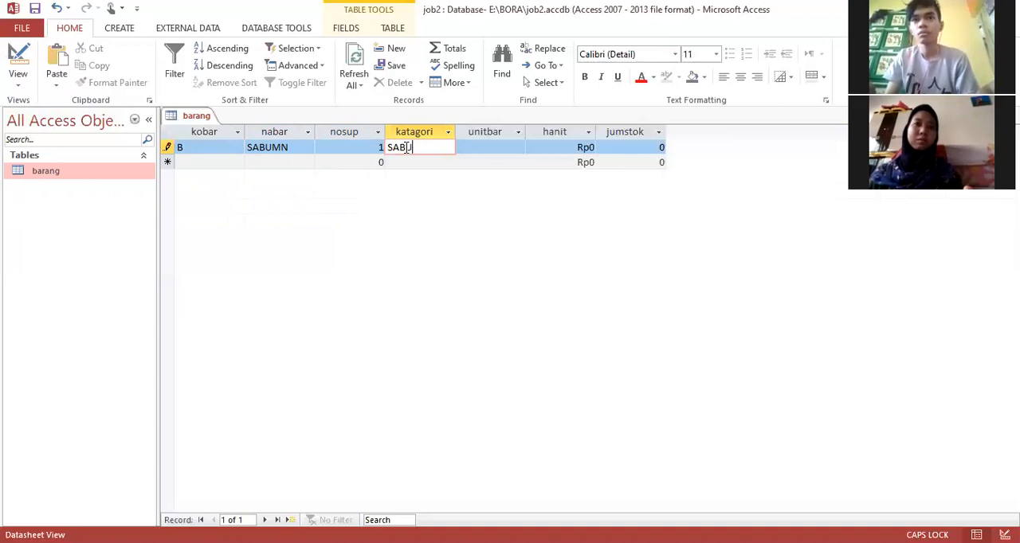
pyautogui.write('UN')
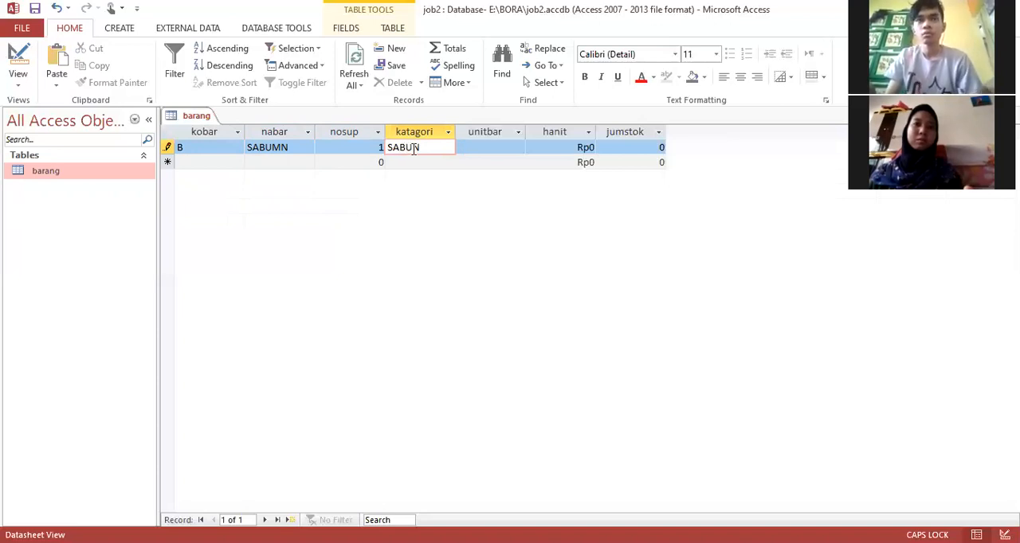
pyautogui.click(488, 148)
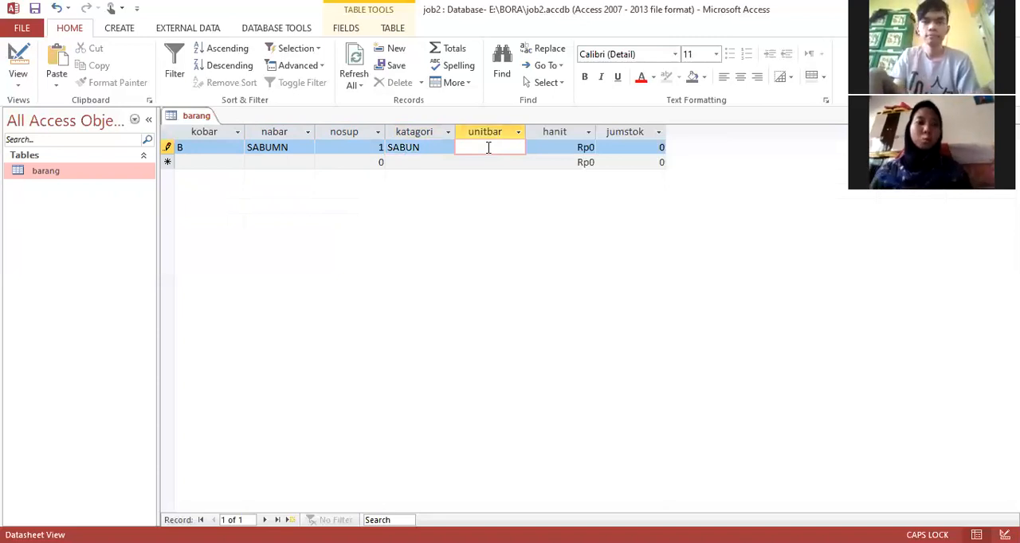
pyautogui.write('SATU')
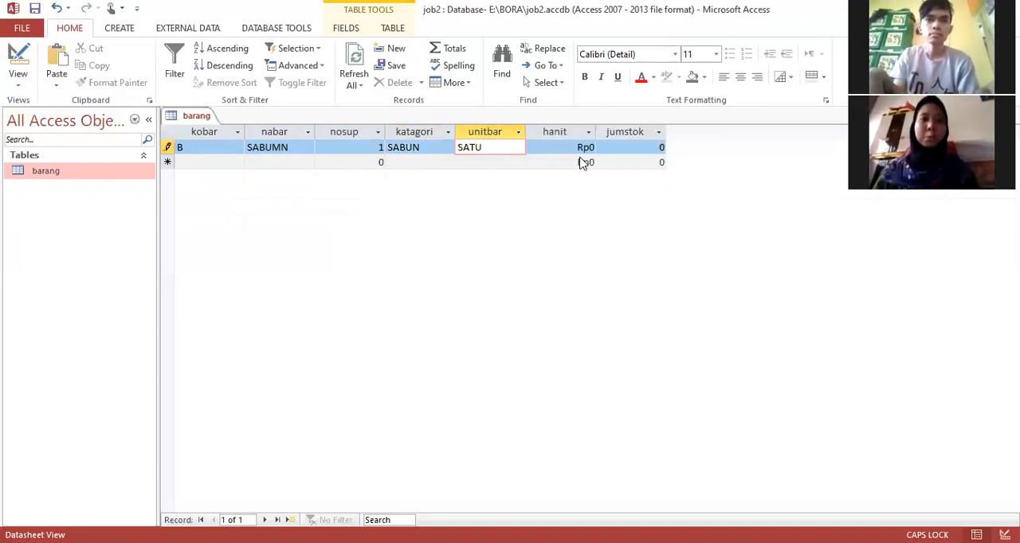
# Step: Set the first record's hanit to Rp200.000 and its jumstok to 3, and save the record by moving to the new row
pyautogui.click(585, 163)
pyautogui.press('Up')
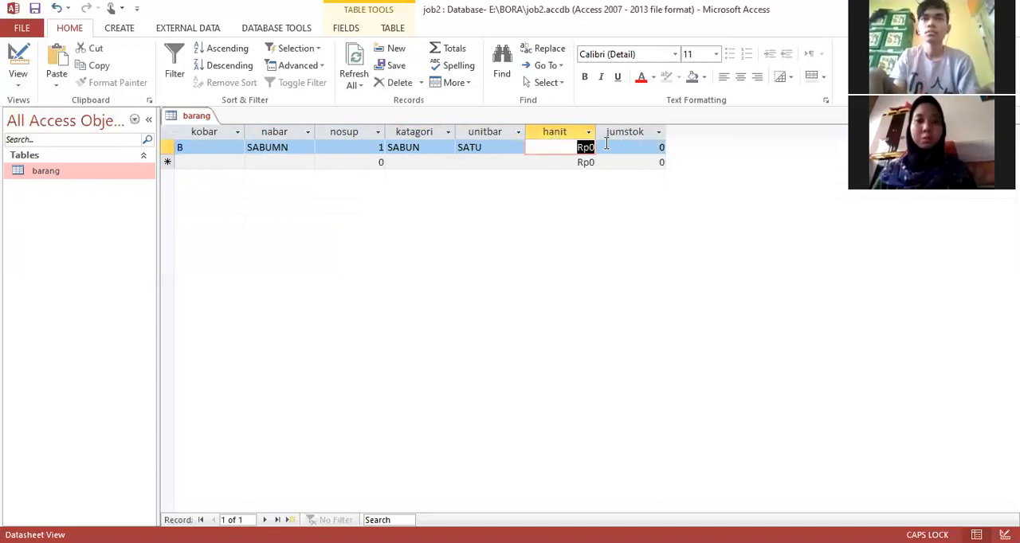
pyautogui.write('200')
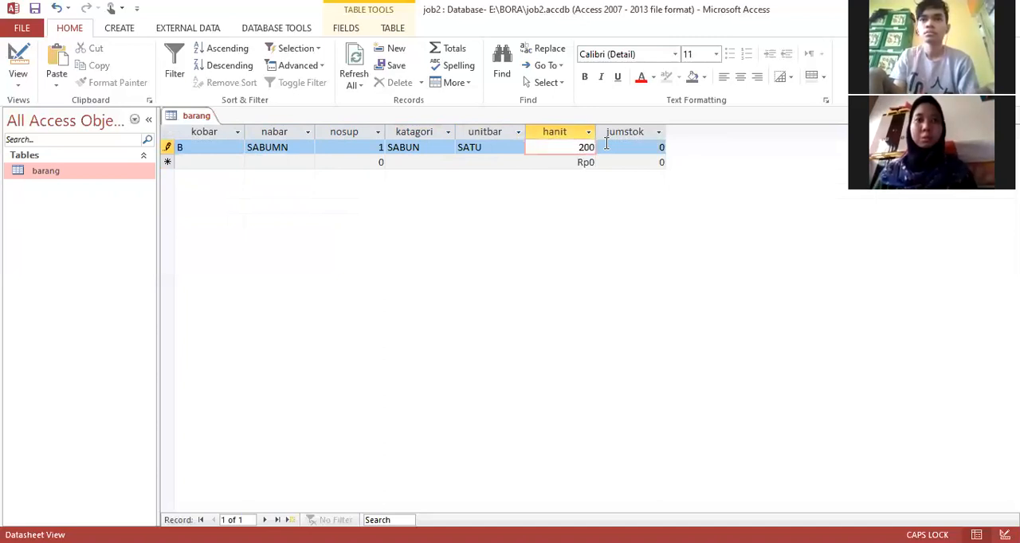
pyautogui.write('.000')
pyautogui.press('Tab')
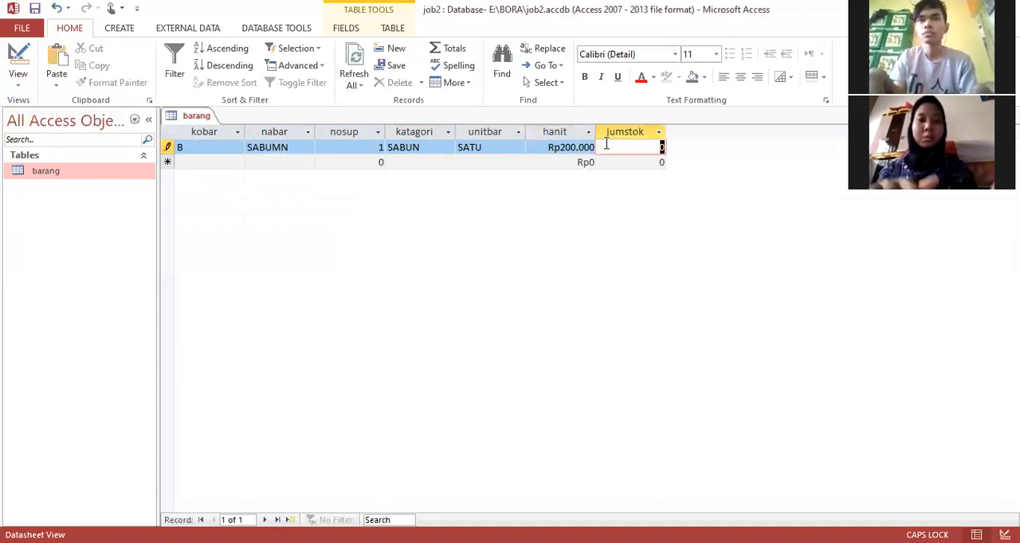
pyautogui.write('3')
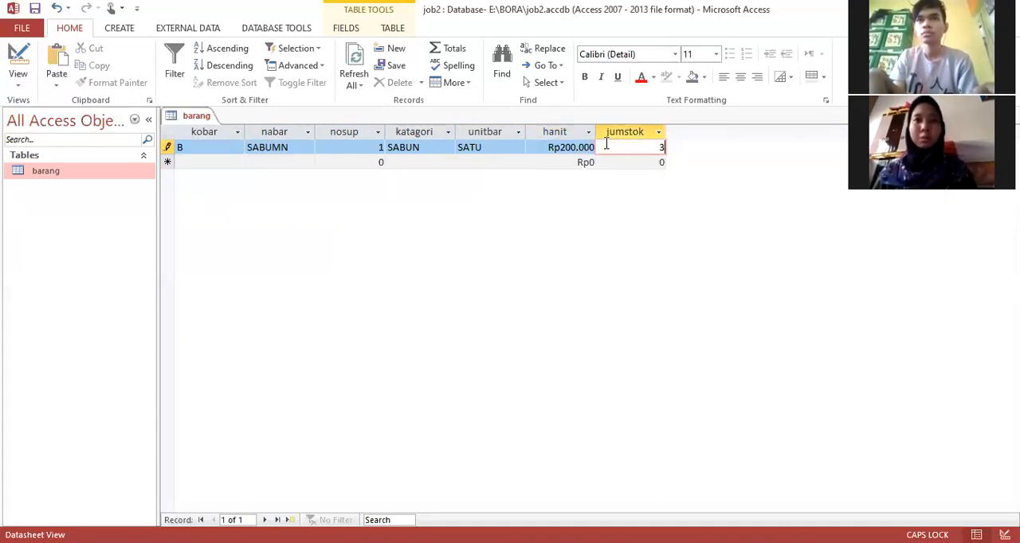
pyautogui.click(585, 167)
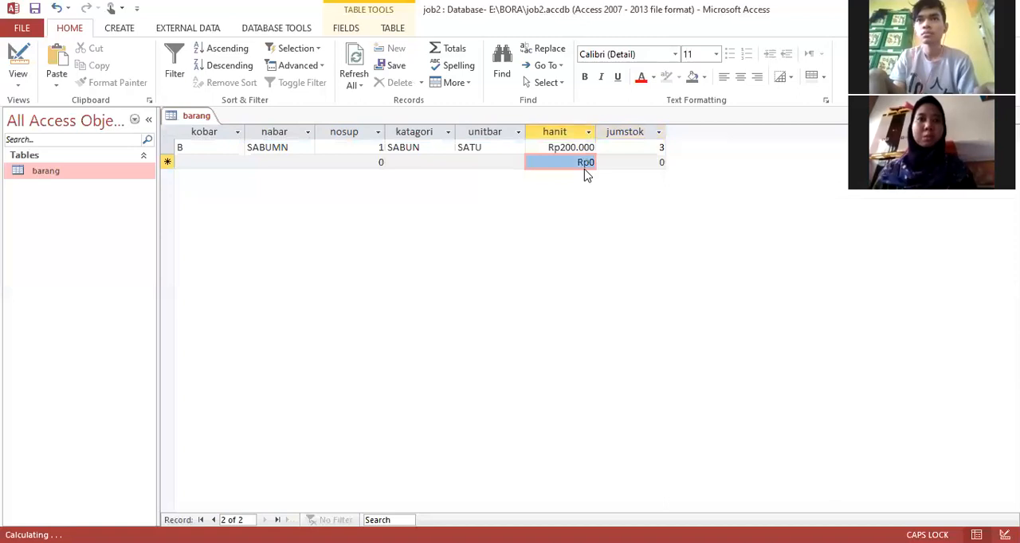